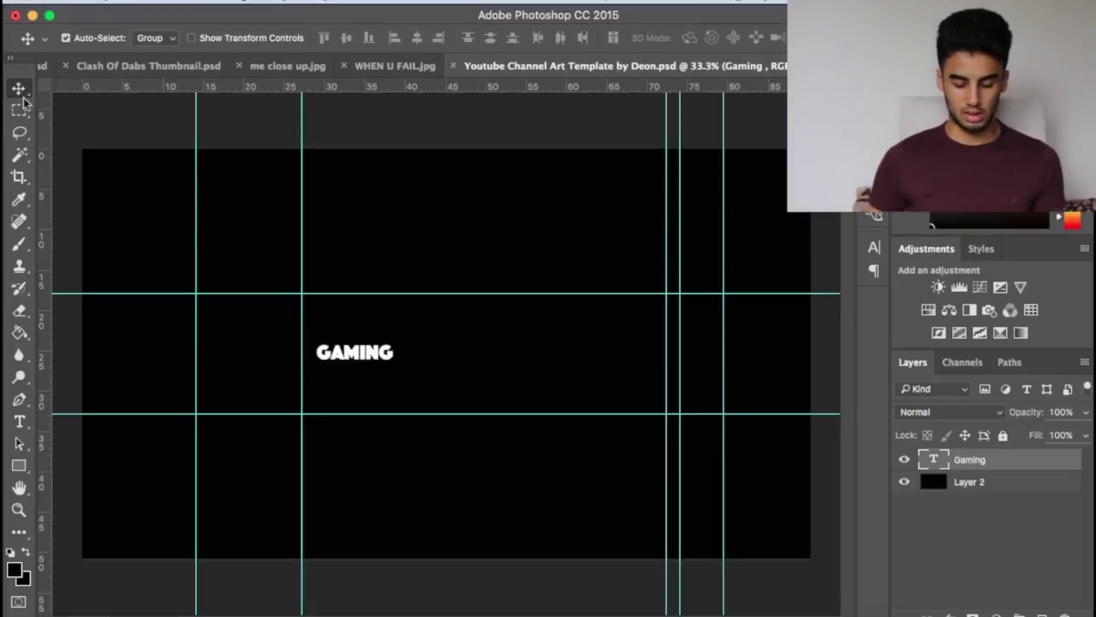
Enlarge the GAMING text and centre it in the middle area between the guides.
{"action": "key", "text": "ctrl+t"}
{"action": "left_click_drag", "start_coordinate": [396, 365], "coordinate": [526, 420]}
{"action": "key", "text": "Return"}
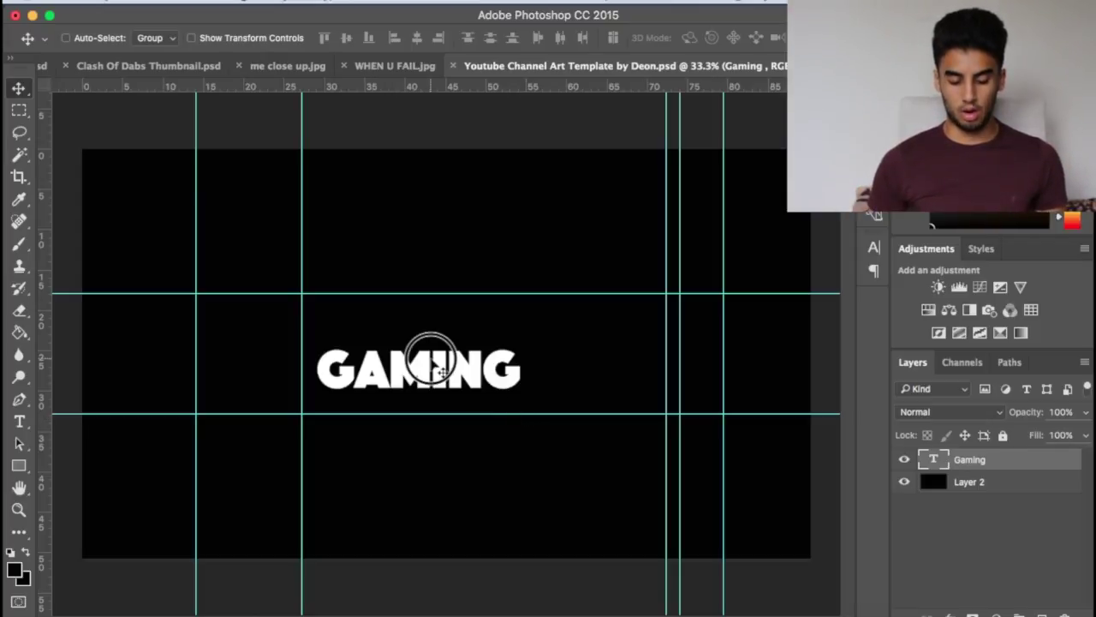
{"action": "left_click_drag", "start_coordinate": [428, 367], "coordinate": [485, 342]}
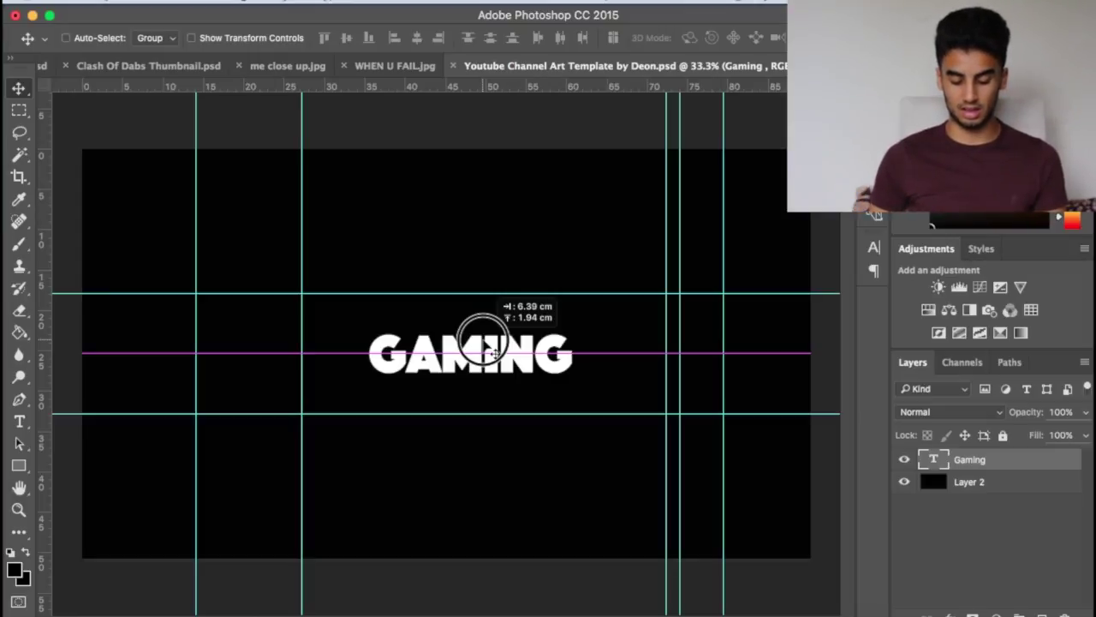
{"action": "left_click_drag", "start_coordinate": [490, 349], "coordinate": [465, 348]}
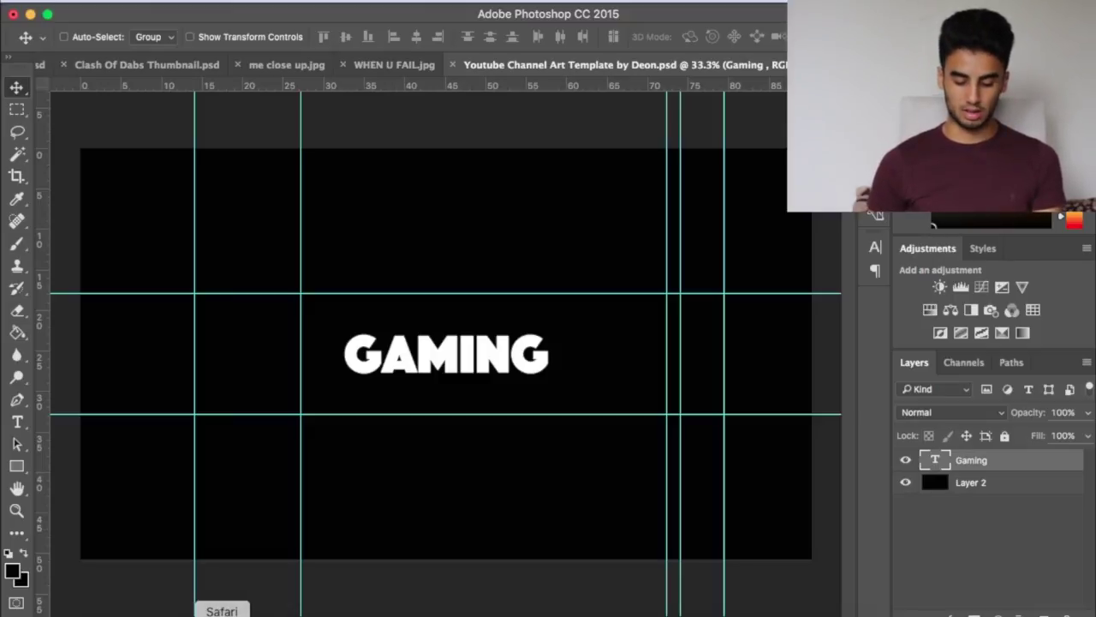
Place the Forza Horizon 3, GTA 5, maxresdefault and Minecraft images into the channel art as separate layers.
{"action": "left_click", "coordinate": [222, 604]}
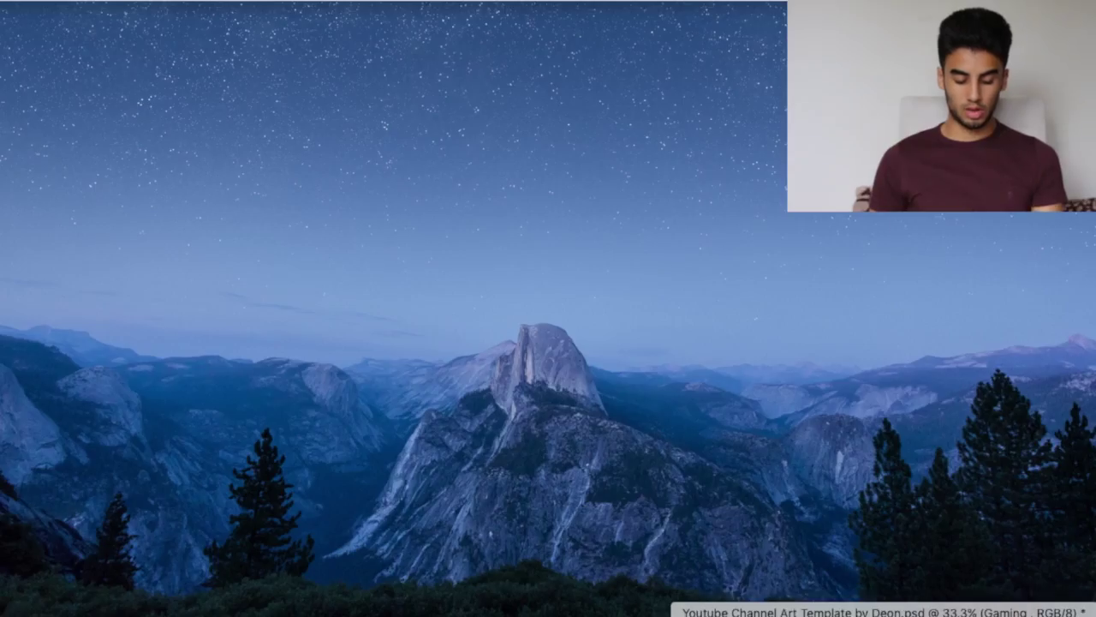
{"action": "left_click", "coordinate": [899, 604]}
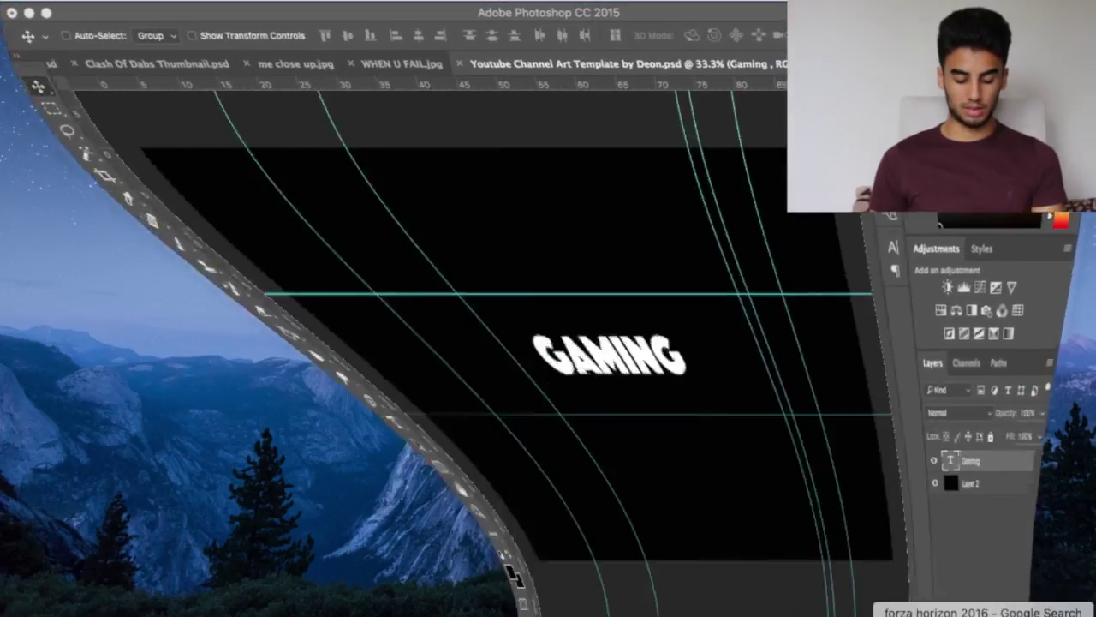
{"action": "left_click_drag", "start_coordinate": [452, 365], "coordinate": [455, 370]}
{"action": "key", "text": "ctrl+t"}
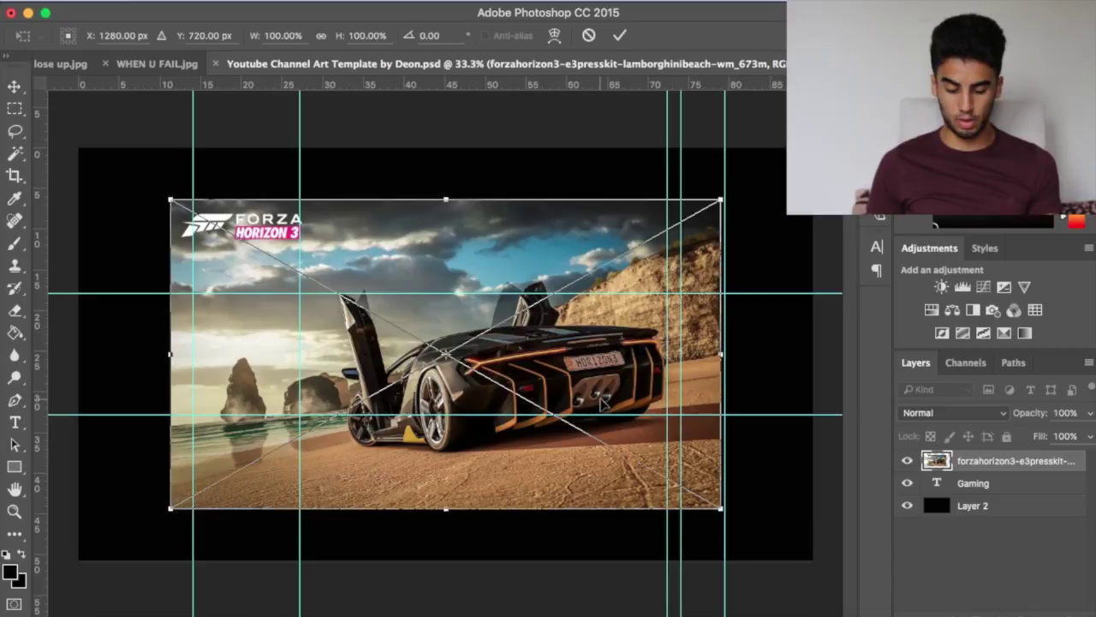
{"action": "key", "text": "Return"}
{"action": "key", "text": "Return"}
{"action": "key", "text": "Return"}
{"action": "key", "text": "Return"}
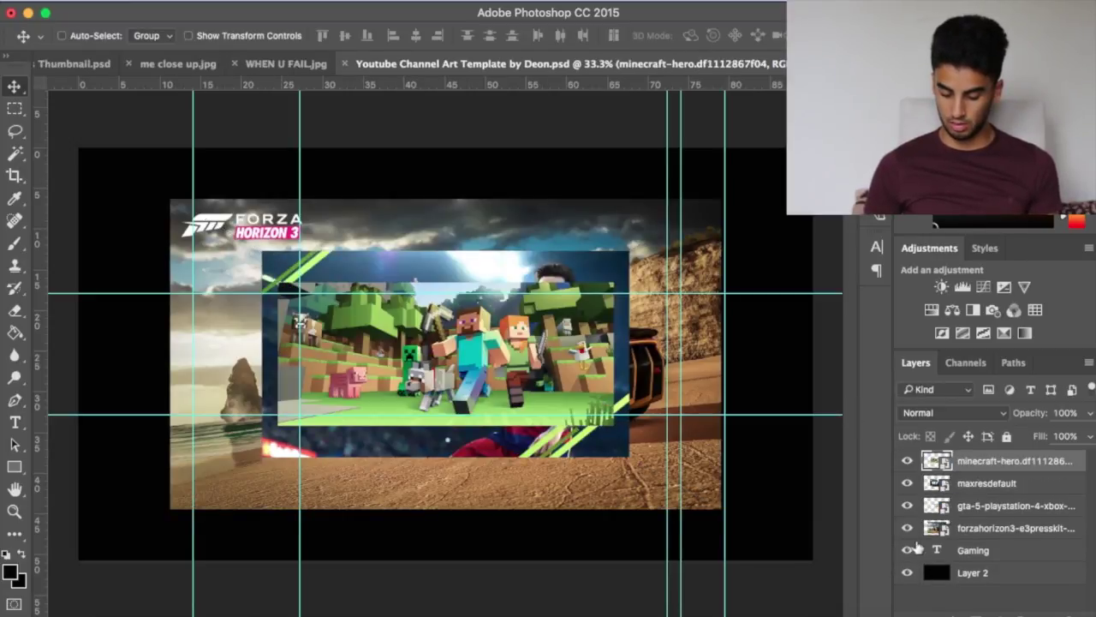
Hide the Forza Horizon 3, maxresdefault and Minecraft layers, then enlarge the GTA 5 image against the canvas's right edge.
{"action": "left_click", "coordinate": [907, 528]}
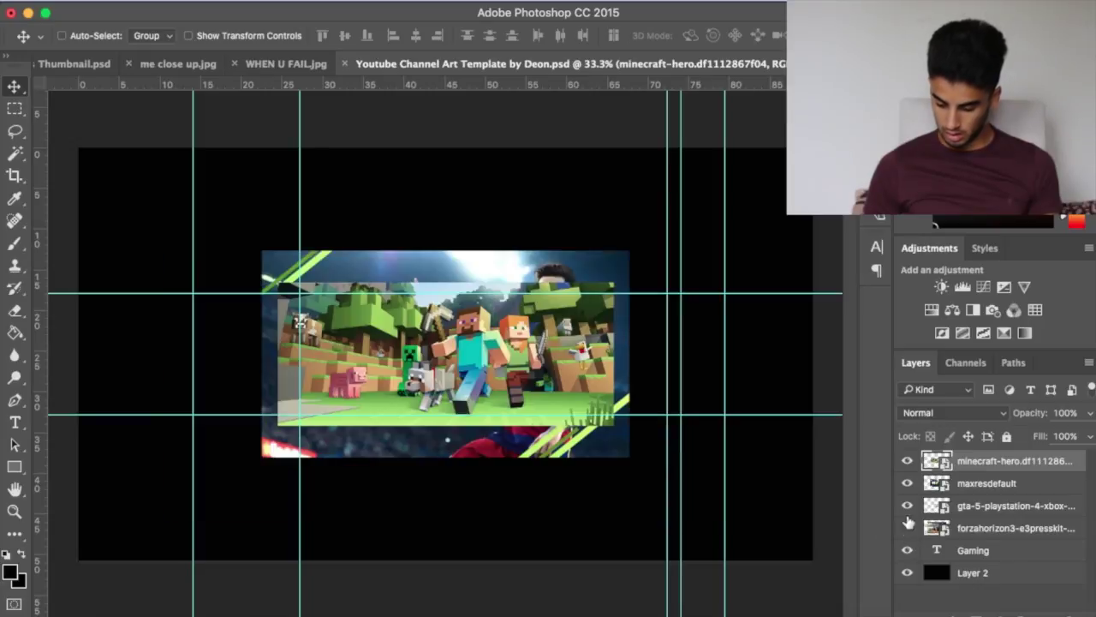
{"action": "left_click", "coordinate": [905, 484]}
{"action": "left_click", "coordinate": [907, 461]}
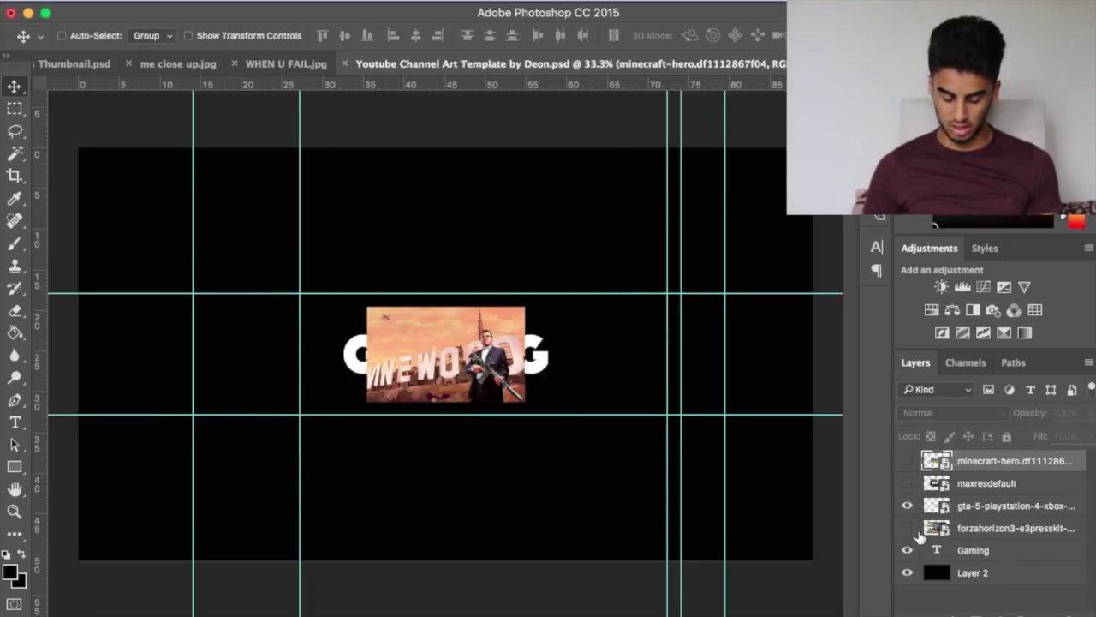
{"action": "left_click", "coordinate": [918, 510]}
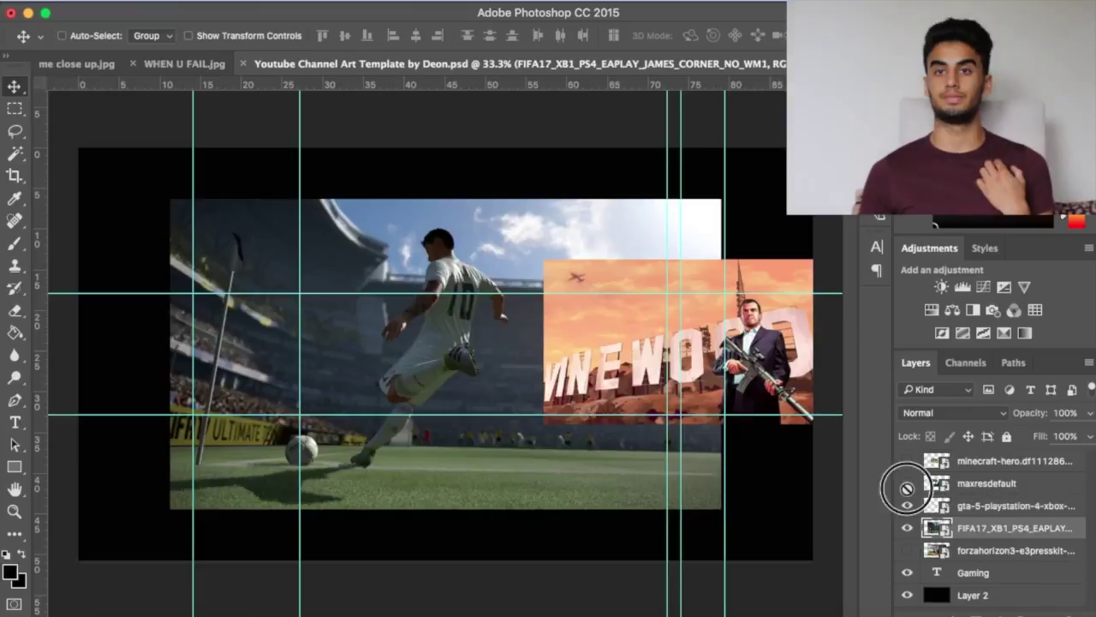
Delete the maxresdefault image layer.
{"action": "left_click", "coordinate": [907, 483]}
{"action": "left_click", "coordinate": [960, 486]}
{"action": "key", "text": "Delete"}
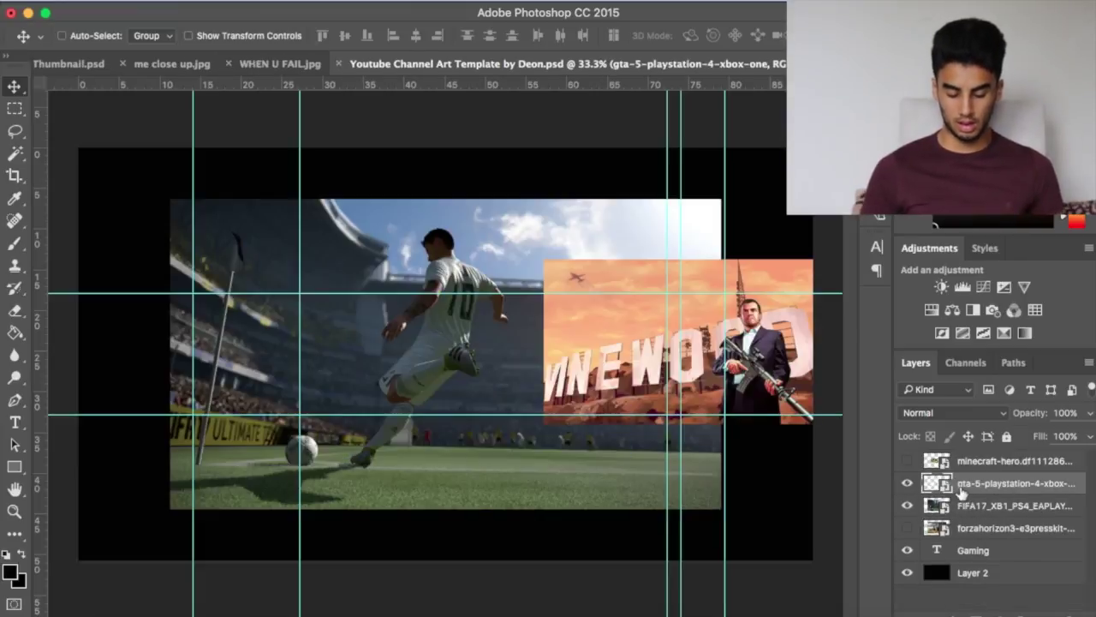
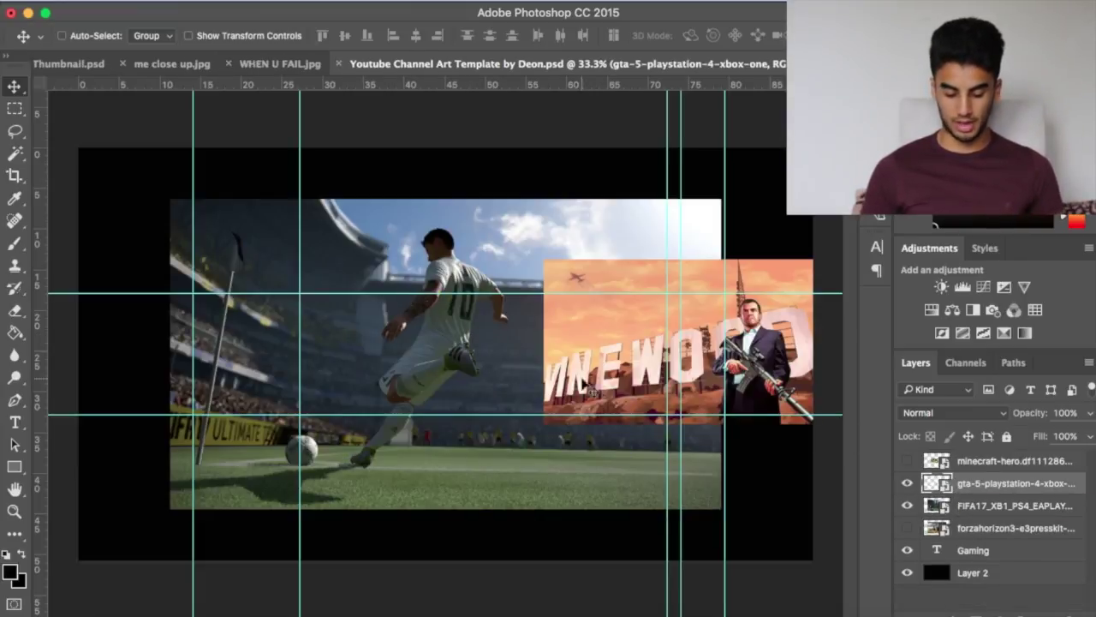
Scale the FIFA 17 image down to the banner strip and position it beside the GTA 5 image.
{"action": "left_click", "coordinate": [984, 505]}
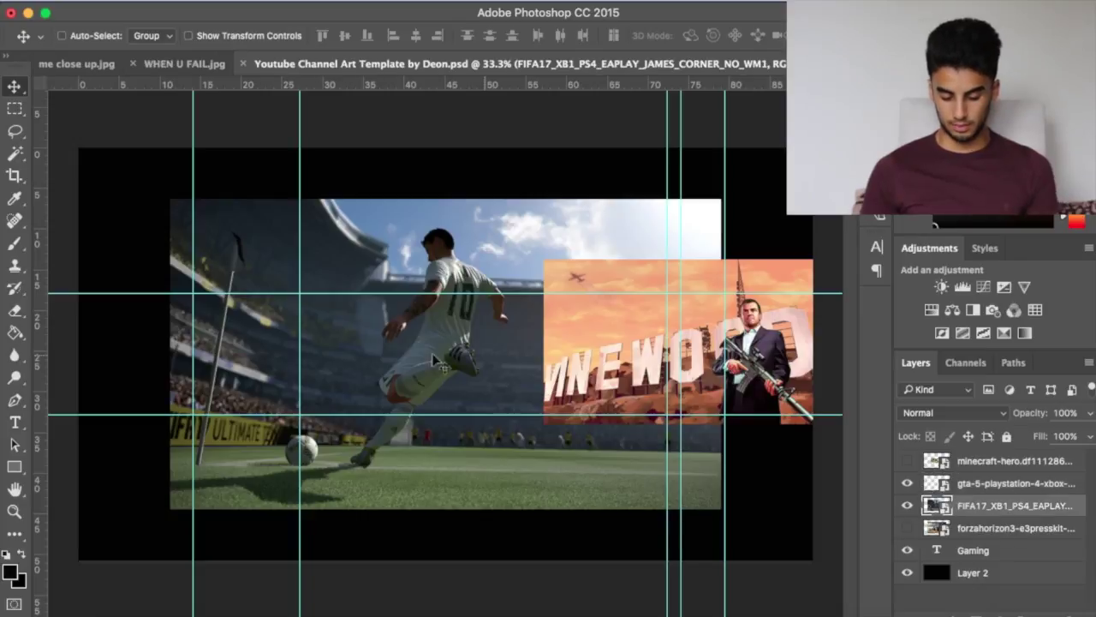
{"action": "left_click_drag", "start_coordinate": [412, 355], "coordinate": [382, 357]}
{"action": "key", "text": "super+t"}
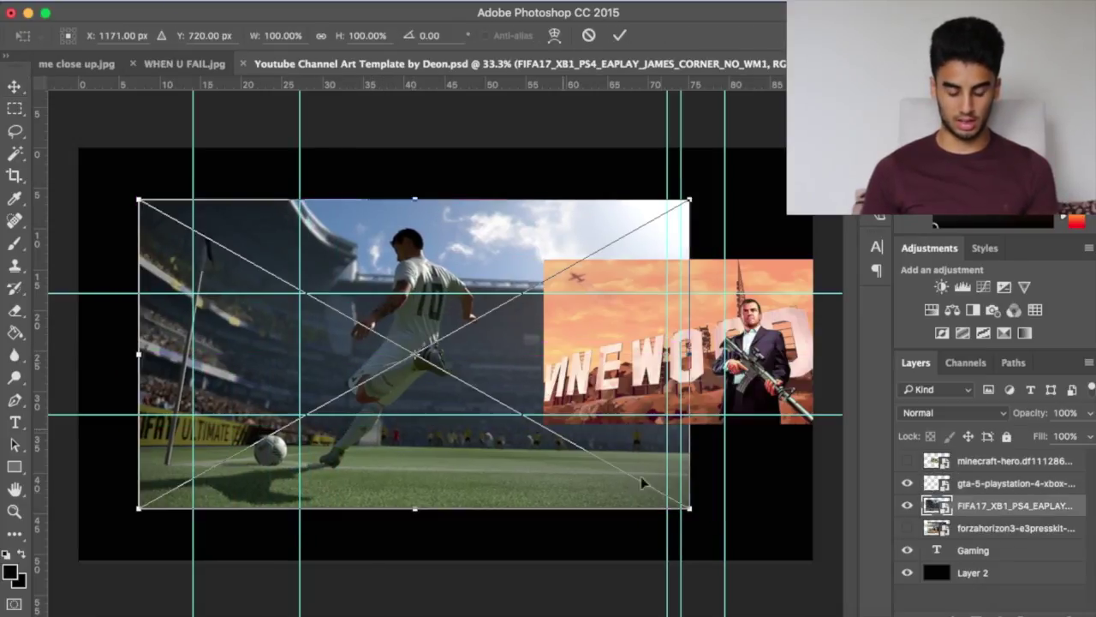
{"action": "left_click_drag", "start_coordinate": [681, 503], "coordinate": [429, 362]}
{"action": "key", "text": "Return"}
{"action": "left_click_drag", "start_coordinate": [303, 225], "coordinate": [557, 306]}
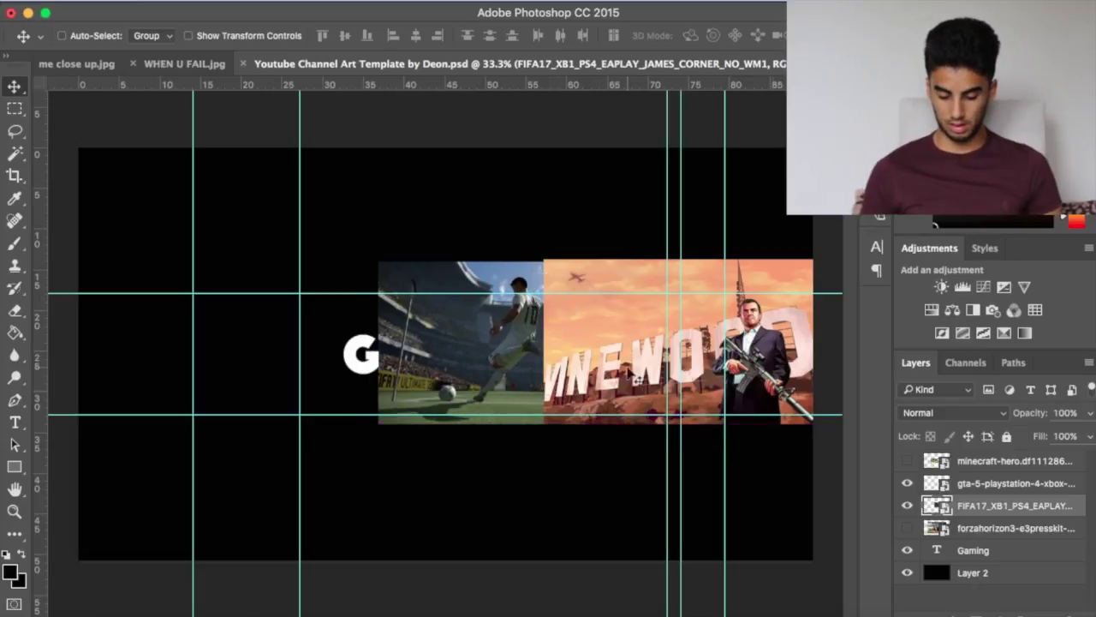
{"action": "left_click_drag", "start_coordinate": [517, 347], "coordinate": [467, 357]}
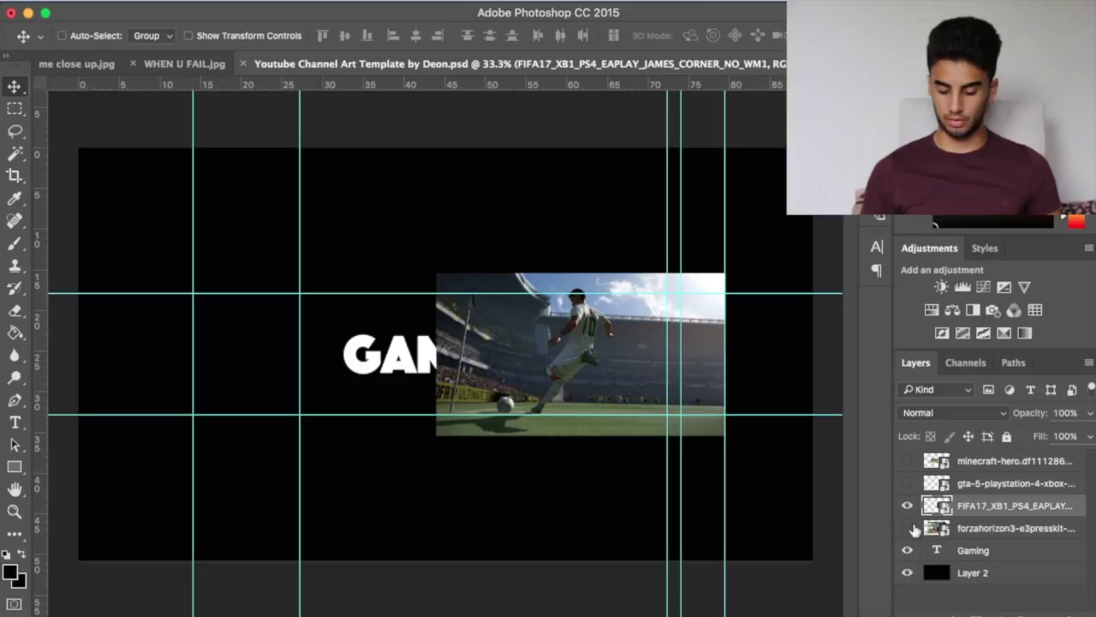
Show the Forza Horizon 3 layer, hide the FIFA 17 layer, and shrink the Forza image over the canvas's left half.
{"action": "left_click", "coordinate": [908, 529]}
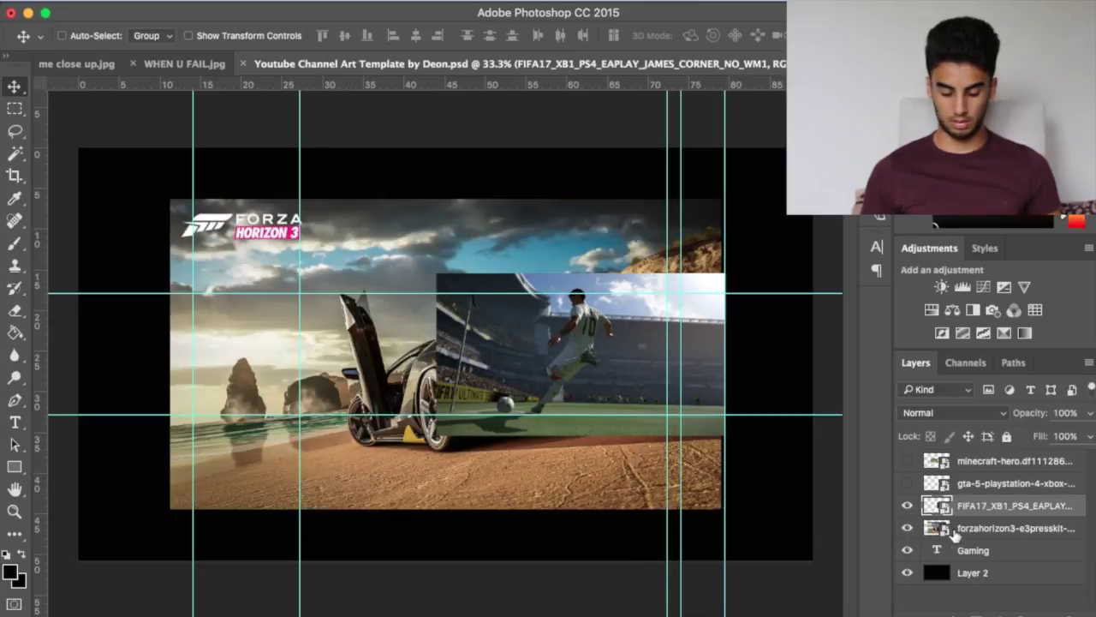
{"action": "left_click", "coordinate": [906, 506]}
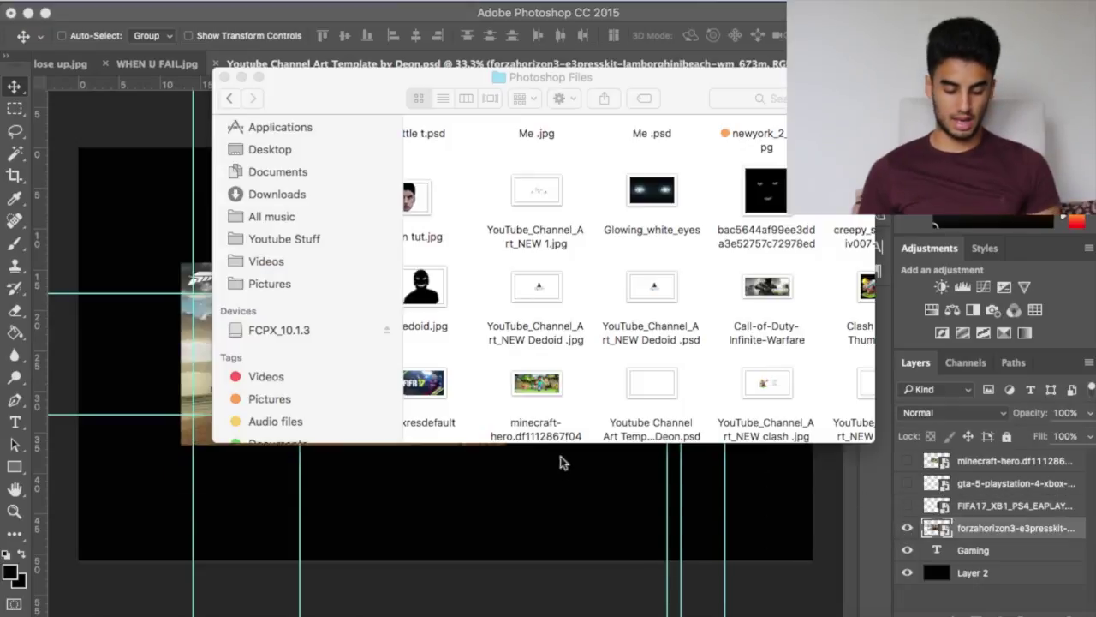
Place the Call-of-Duty-Infinite-Warfare image from the Photoshop Files folder and position it against the canvas's left edge.
{"action": "scroll", "coordinate": [566, 393], "scroll_direction": "right", "scroll_amount": 3}
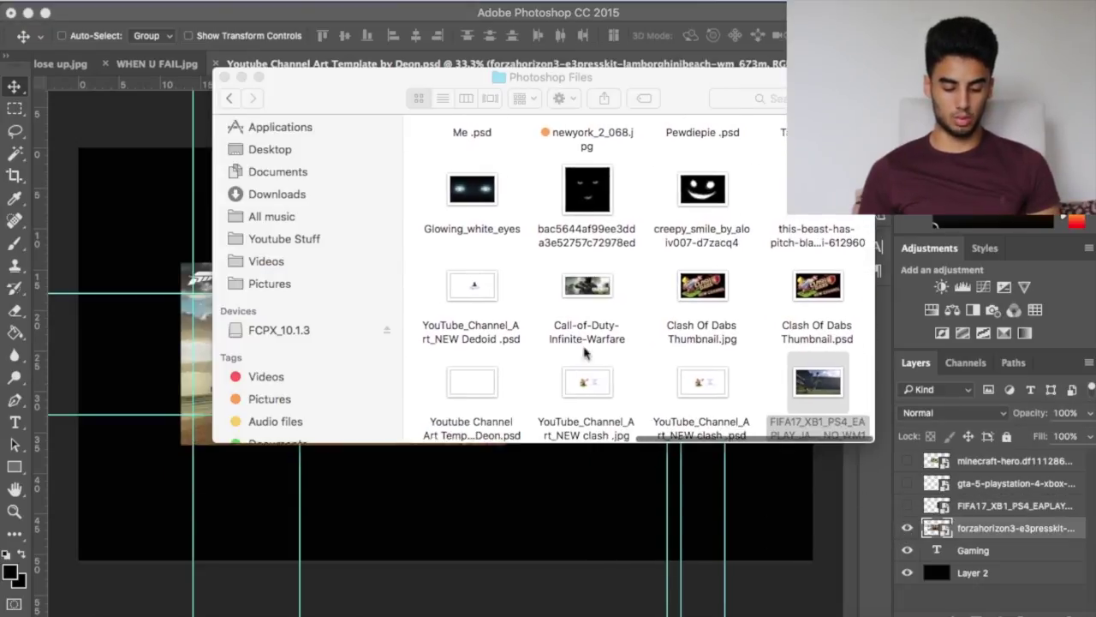
{"action": "left_click_drag", "start_coordinate": [595, 291], "coordinate": [180, 300]}
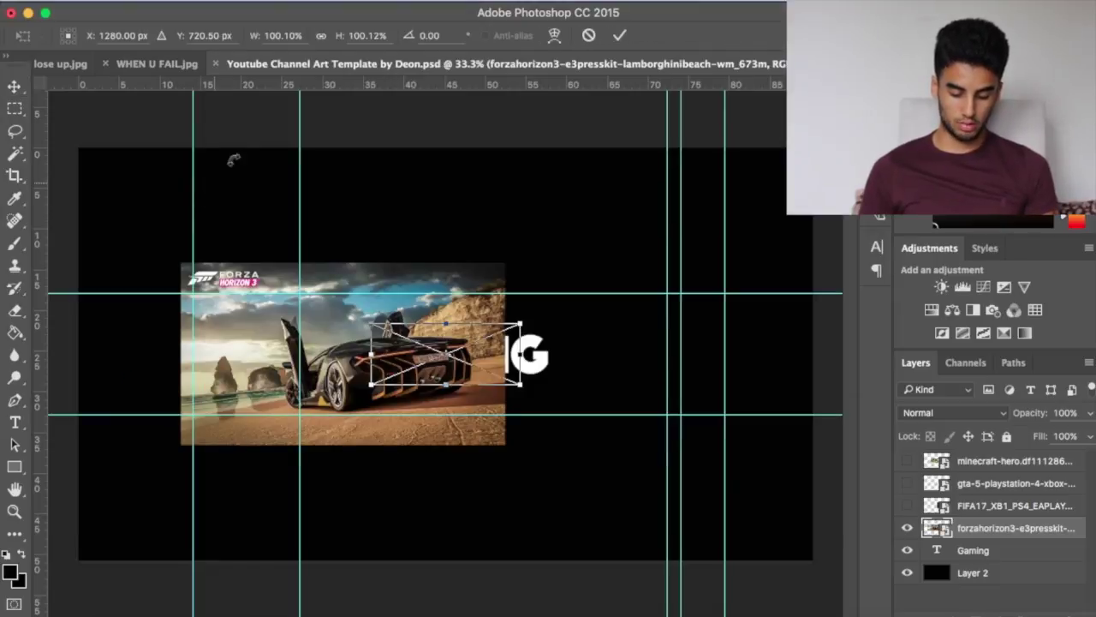
{"action": "left_click_drag", "start_coordinate": [276, 354], "coordinate": [258, 339]}
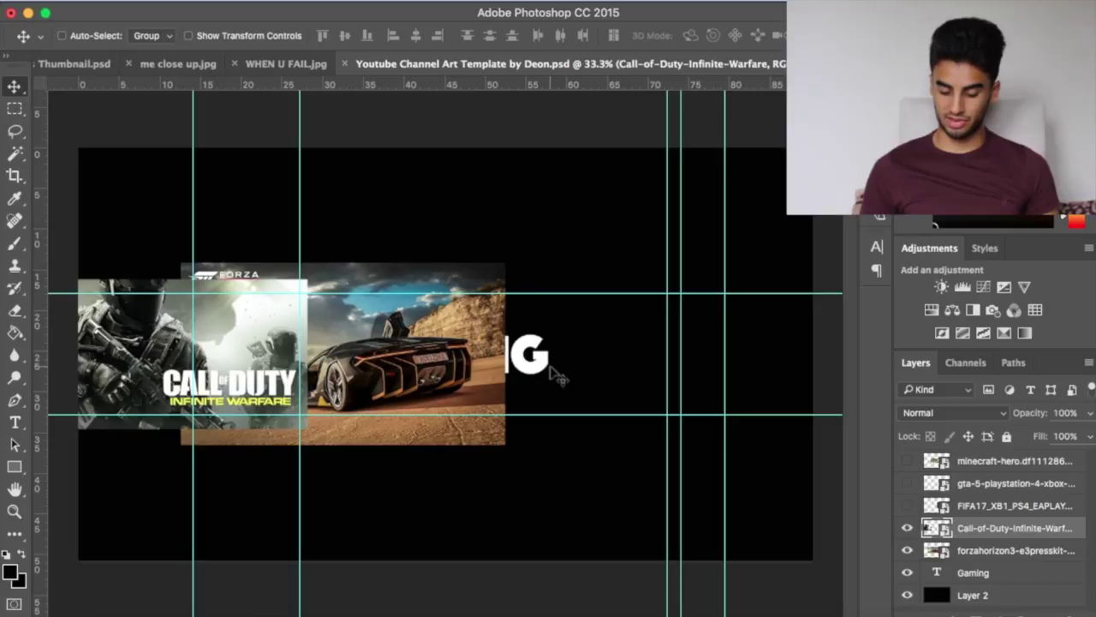
Show the FIFA 17 and GTA 5 layers again and delete the Minecraft layer.
{"action": "left_click", "coordinate": [908, 507]}
{"action": "left_click", "coordinate": [907, 483]}
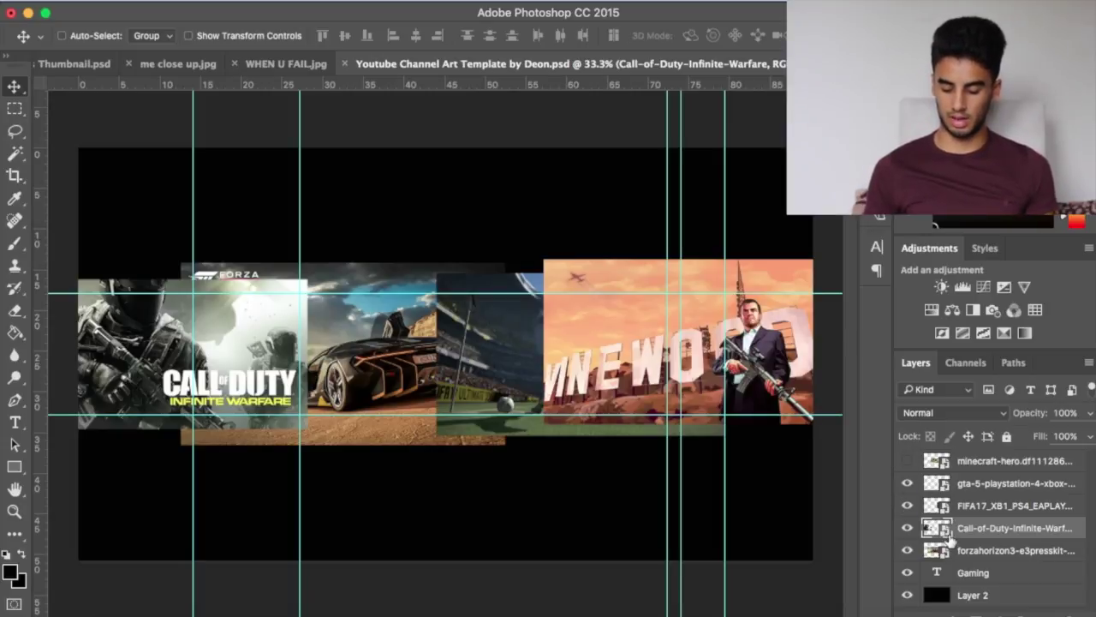
{"action": "left_click", "coordinate": [991, 463]}
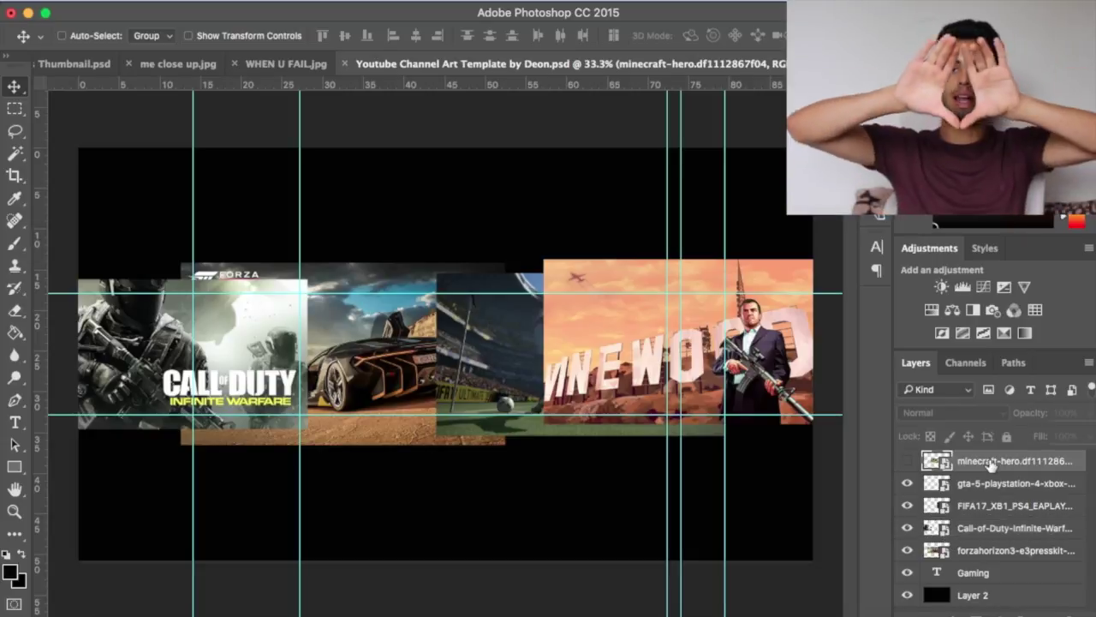
{"action": "key", "text": "Delete"}
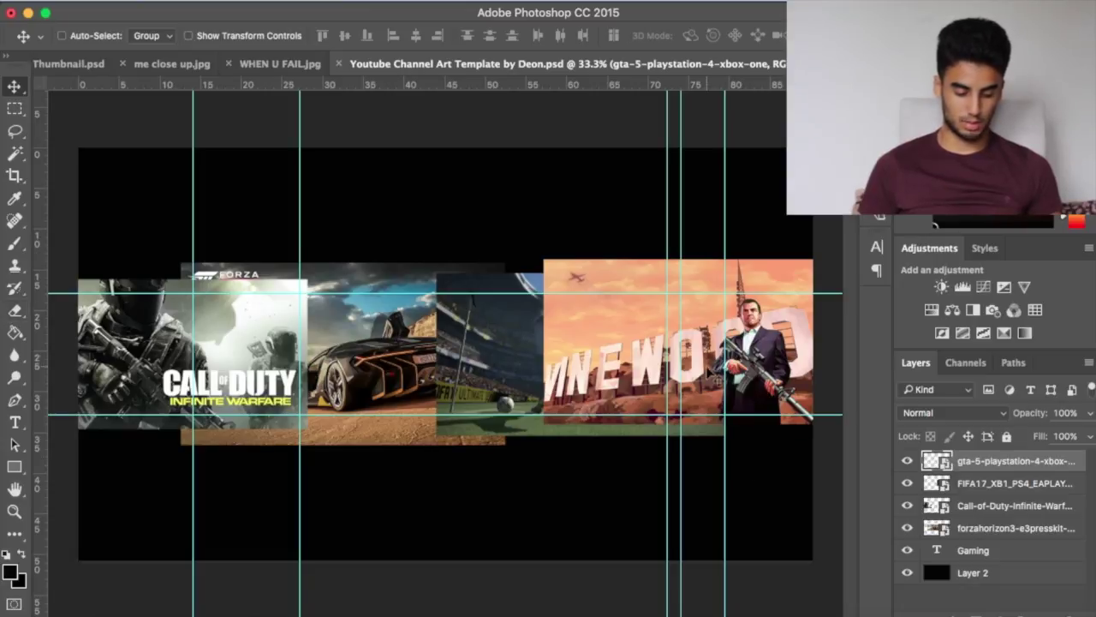
Rasterize the GTA 5 layer so that it can be edited with the Eraser.
{"action": "left_click", "coordinate": [17, 311]}
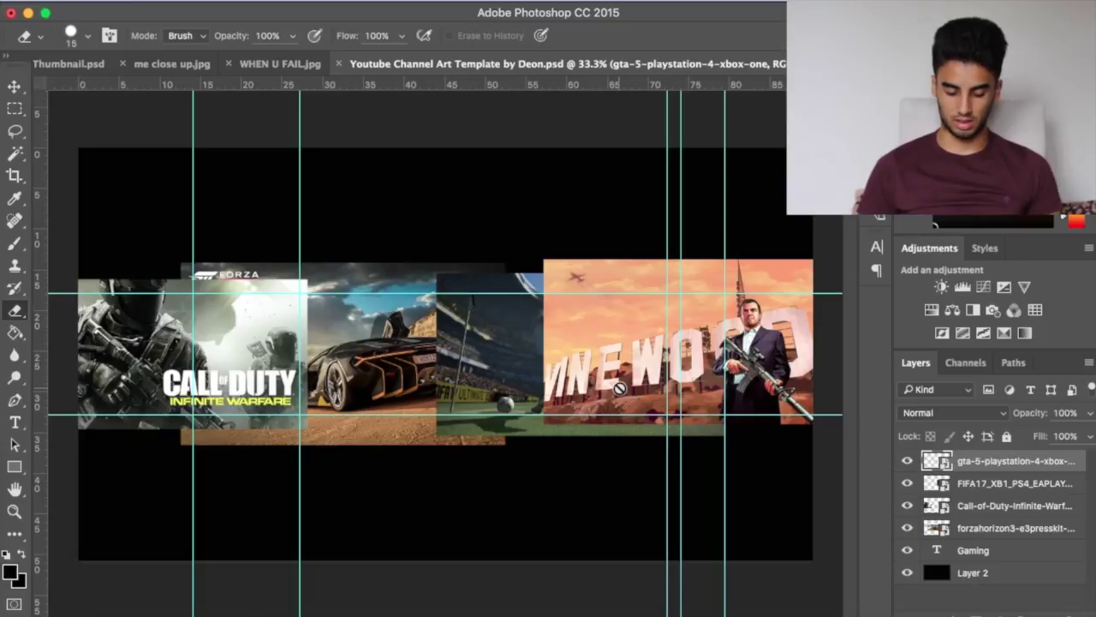
{"action": "left_click", "coordinate": [619, 388]}
{"action": "key", "text": "Return"}
{"action": "key", "text": "super+equal"}
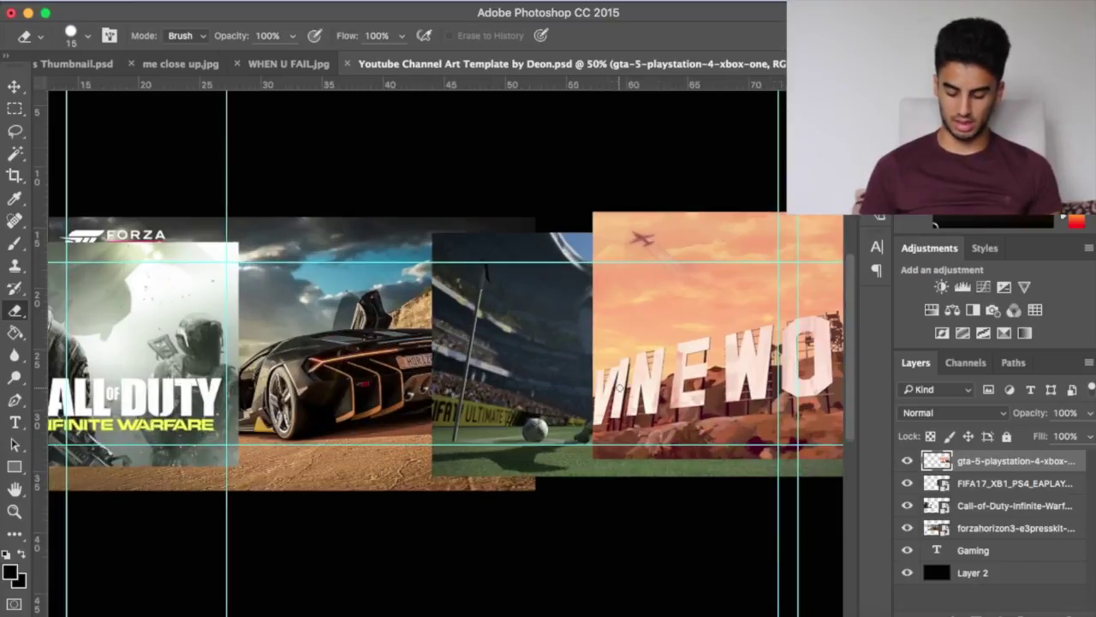
Erase the left part of the GTA 5 image along a slanted edge with a size 100 eraser, uncovering the FIFA player.
{"action": "scroll", "coordinate": [629, 401], "scroll_direction": "right", "scroll_amount": 5}
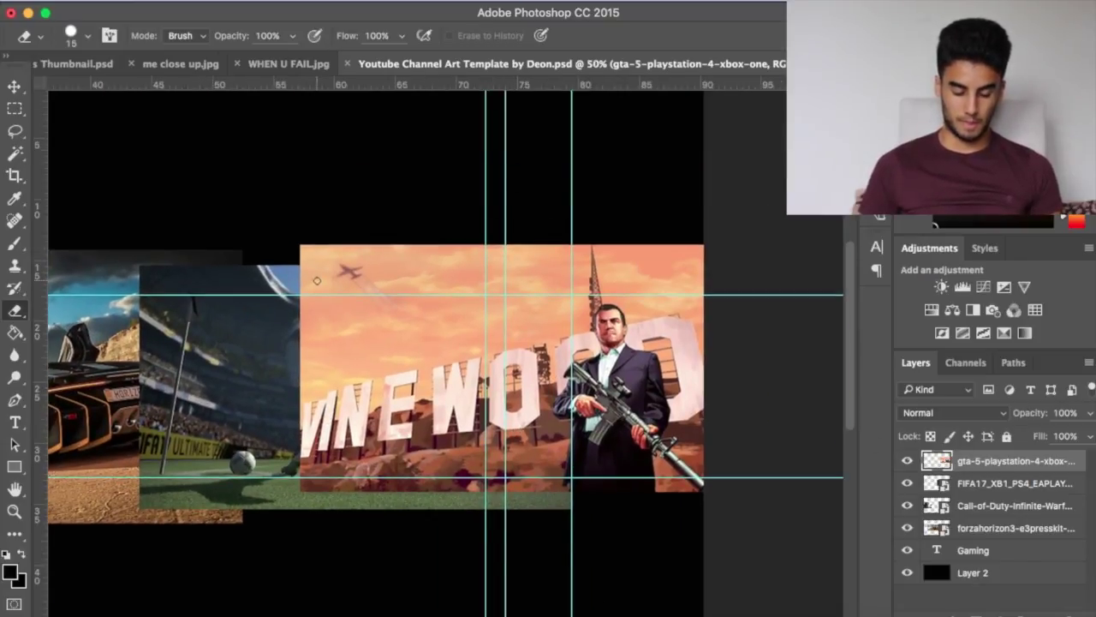
{"action": "key", "text": "bracketright"}
{"action": "key", "text": "bracketright"}
{"action": "key", "text": "bracketright"}
{"action": "key", "text": "bracketright"}
{"action": "key", "text": "bracketright"}
{"action": "key", "text": "bracketright"}
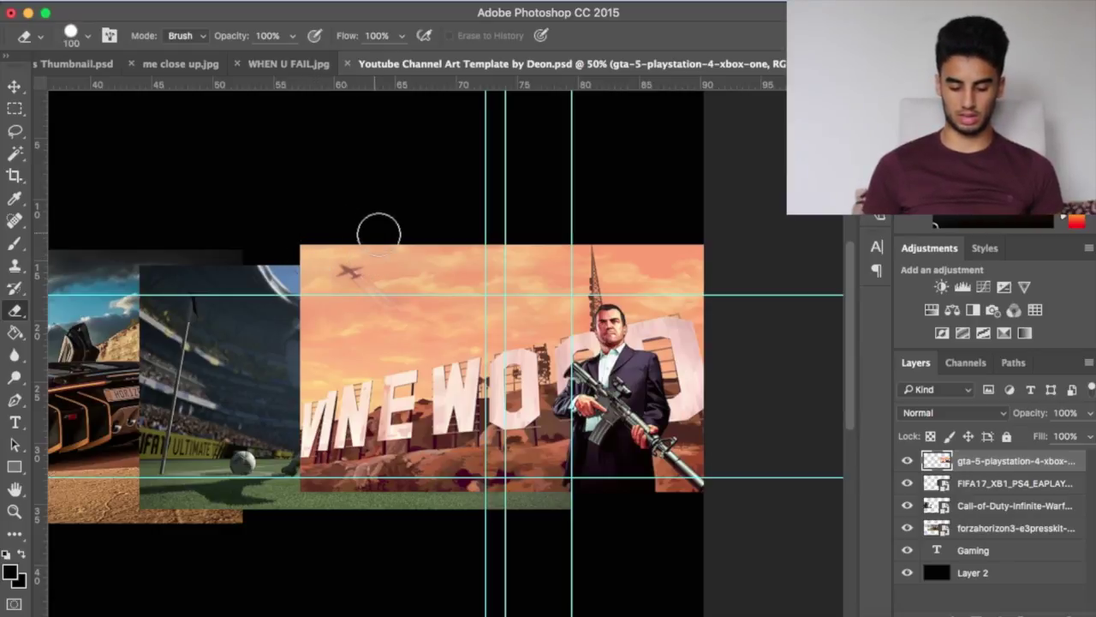
{"action": "mouse_move", "coordinate": [394, 229]}
{"action": "left_mouse_down"}
{"action": "mouse_move", "coordinate": [276, 327]}
{"action": "mouse_move", "coordinate": [257, 380]}
{"action": "mouse_move", "coordinate": [342, 201]}
{"action": "mouse_move", "coordinate": [305, 398]}
{"action": "mouse_move", "coordinate": [386, 214]}
{"action": "mouse_move", "coordinate": [248, 466]}
{"action": "mouse_move", "coordinate": [424, 225]}
{"action": "mouse_move", "coordinate": [404, 245]}
{"action": "left_mouse_up"}
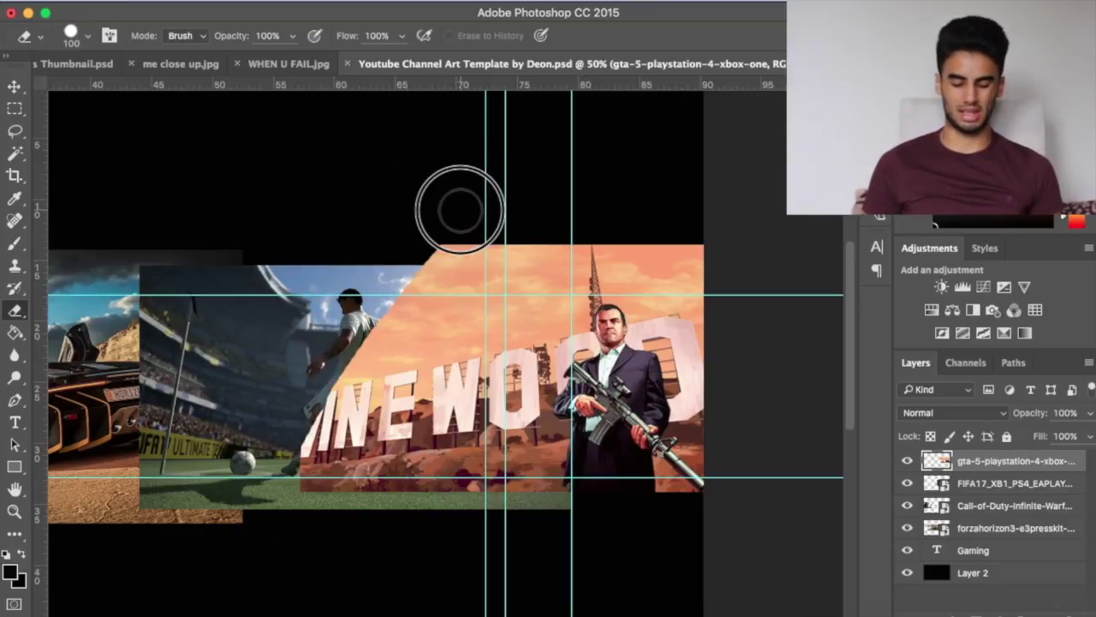
{"action": "left_click_drag", "start_coordinate": [465, 220], "coordinate": [311, 506]}
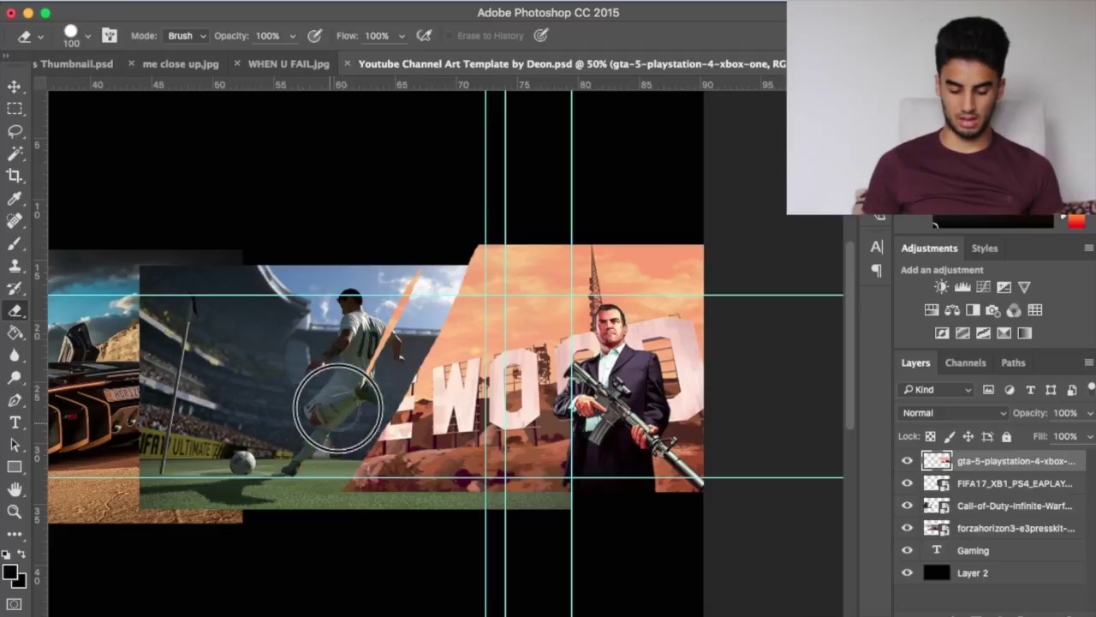
{"action": "mouse_move", "coordinate": [338, 407]}
{"action": "left_mouse_down"}
{"action": "mouse_move", "coordinate": [455, 226]}
{"action": "mouse_move", "coordinate": [335, 533]}
{"action": "mouse_move", "coordinate": [439, 298]}
{"action": "mouse_move", "coordinate": [518, 169]}
{"action": "mouse_move", "coordinate": [416, 334]}
{"action": "left_mouse_up"}
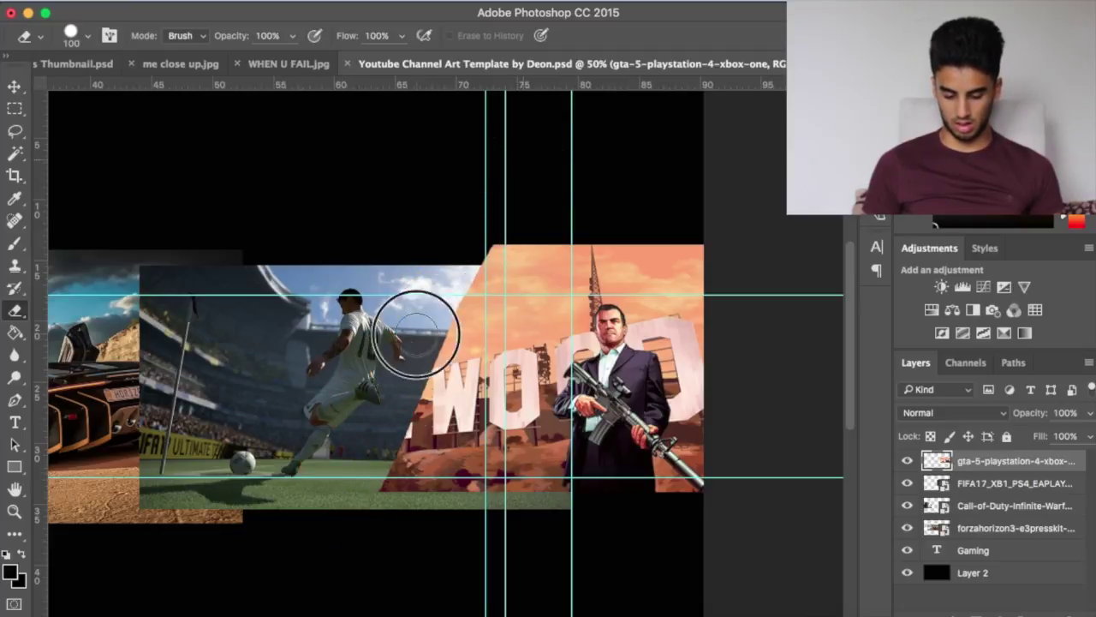
{"action": "mouse_move", "coordinate": [331, 543]}
{"action": "left_mouse_down"}
{"action": "mouse_move", "coordinate": [440, 347]}
{"action": "mouse_move", "coordinate": [497, 215]}
{"action": "mouse_move", "coordinate": [429, 384]}
{"action": "mouse_move", "coordinate": [332, 562]}
{"action": "left_mouse_up"}
{"action": "scroll", "coordinate": [449, 511], "scroll_direction": "left", "scroll_amount": 2}
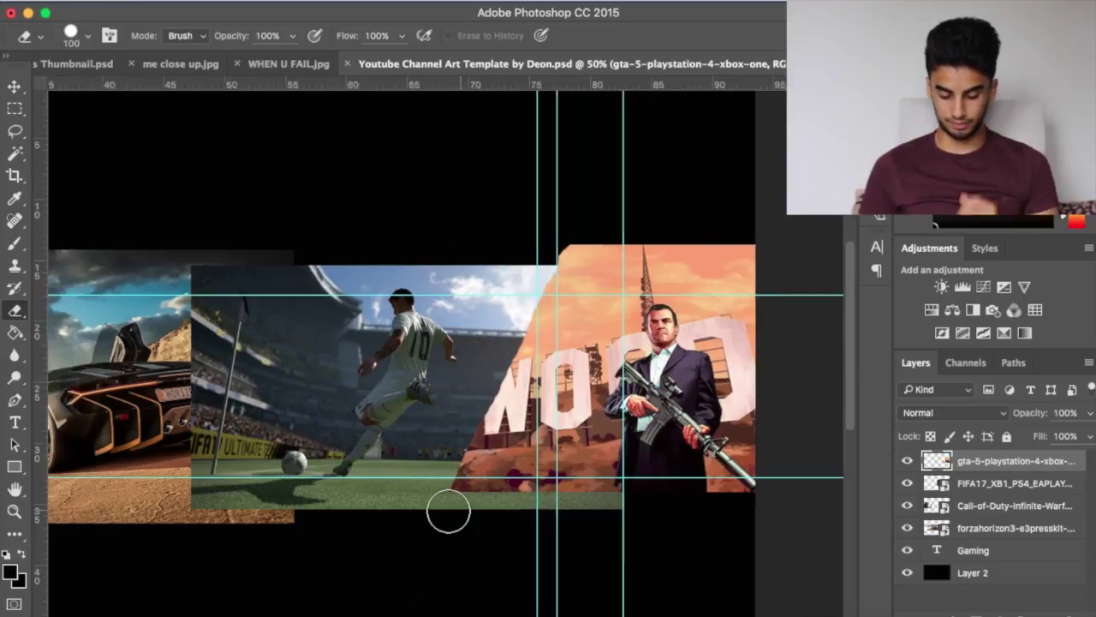
Rasterize the FIFA 17 layer and erase its overhanging lower strip and its left side along a matching slanted edge.
{"action": "scroll", "coordinate": [448, 510], "scroll_direction": "down", "scroll_amount": 3}
{"action": "scroll", "coordinate": [449, 511], "scroll_direction": "left", "scroll_amount": 2}
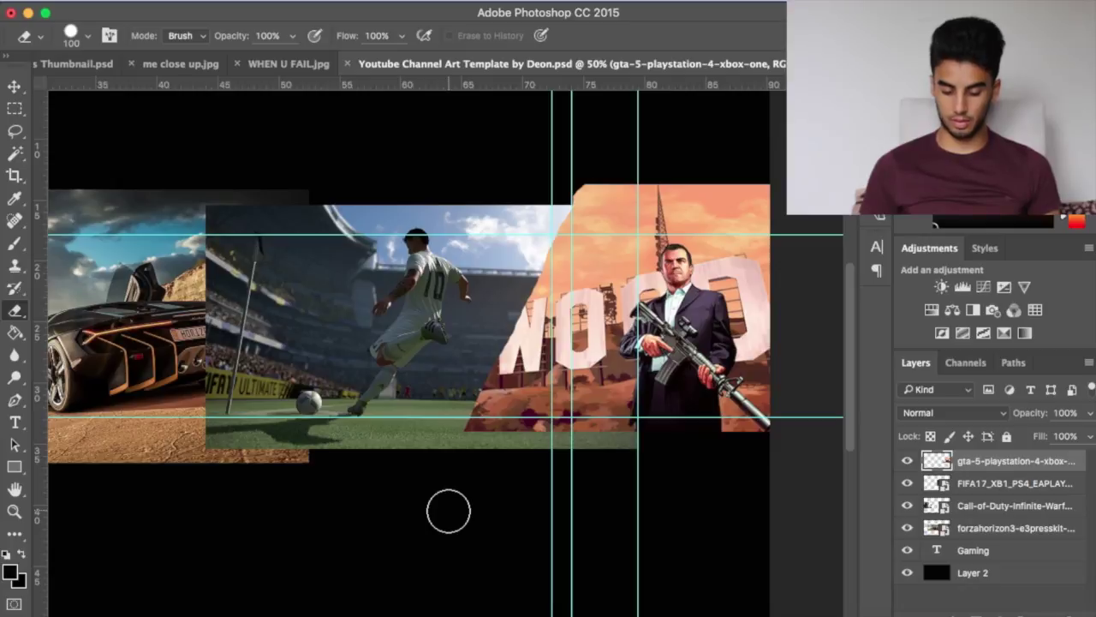
{"action": "left_click", "coordinate": [1015, 485]}
{"action": "right_click", "coordinate": [992, 483]}
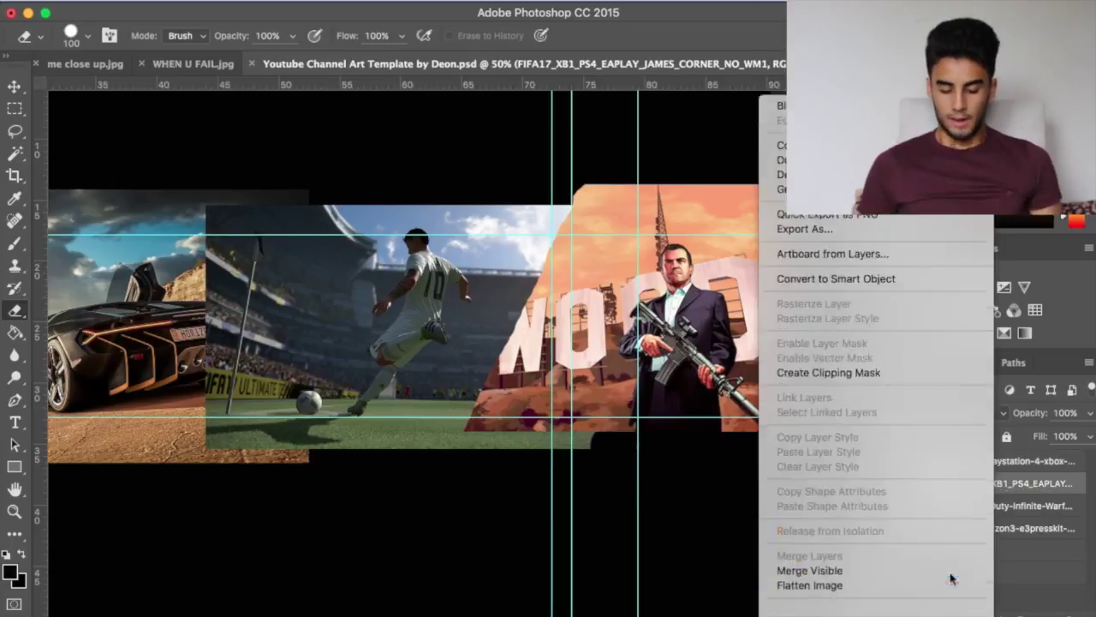
{"action": "left_click", "coordinate": [465, 416]}
{"action": "left_click_drag", "start_coordinate": [572, 451], "coordinate": [179, 451]}
{"action": "mouse_move", "coordinate": [253, 415]}
{"action": "left_mouse_down"}
{"action": "mouse_move", "coordinate": [379, 182]}
{"action": "mouse_move", "coordinate": [204, 269]}
{"action": "left_mouse_up"}
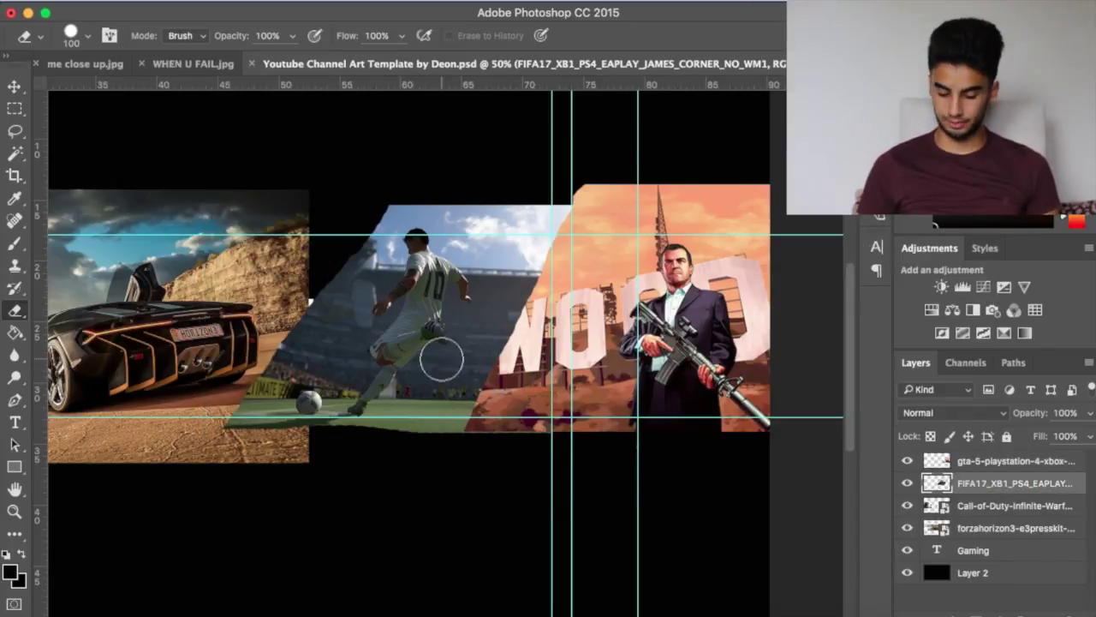
Move the Forza Horizon 3 image right so it fills the gap beside the FIFA image's slanted edge.
{"action": "scroll", "coordinate": [442, 359], "scroll_direction": "left", "scroll_amount": 4}
{"action": "scroll", "coordinate": [442, 359], "scroll_direction": "down", "scroll_amount": 2}
{"action": "left_click", "coordinate": [984, 505]}
{"action": "left_click", "coordinate": [985, 528]}
{"action": "key", "text": "v"}
{"action": "left_click_drag", "start_coordinate": [284, 264], "coordinate": [367, 259]}
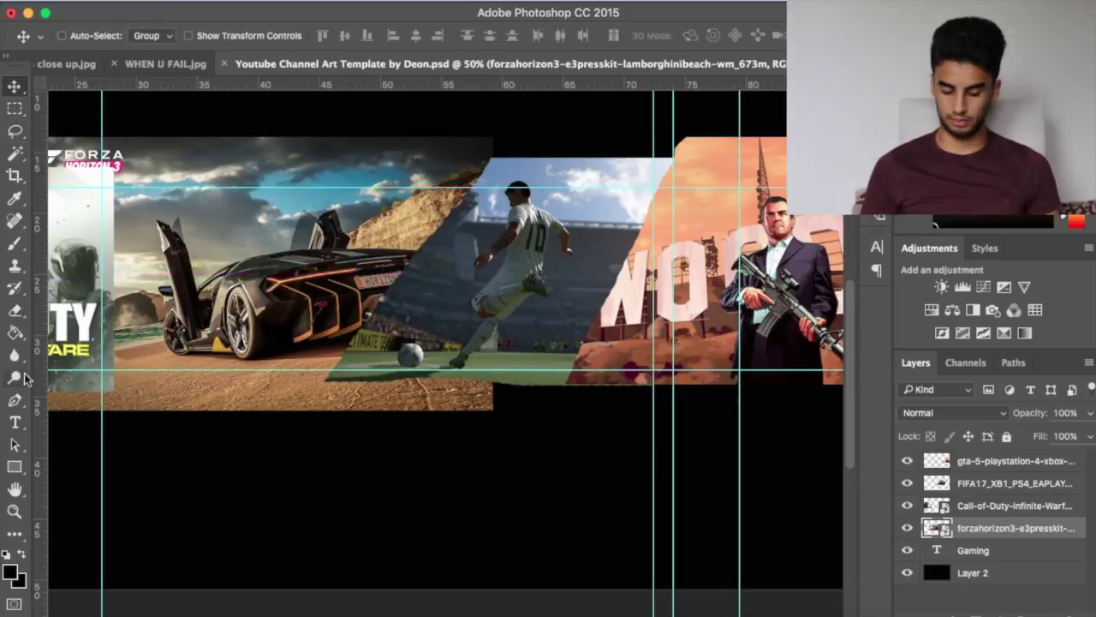
Rasterize the Forza Horizon 3 layer and erase its lower strip, its upper strip and its left side along a slanted edge.
{"action": "left_click", "coordinate": [15, 310]}
{"action": "left_click", "coordinate": [445, 421]}
{"action": "key", "text": "Return"}
{"action": "scroll", "coordinate": [445, 421], "scroll_direction": "left", "scroll_amount": 5}
{"action": "scroll", "coordinate": [445, 421], "scroll_direction": "up", "scroll_amount": 2}
{"action": "mouse_move", "coordinate": [224, 485]}
{"action": "left_mouse_down"}
{"action": "mouse_move", "coordinate": [673, 477]}
{"action": "mouse_move", "coordinate": [213, 470]}
{"action": "left_mouse_up"}
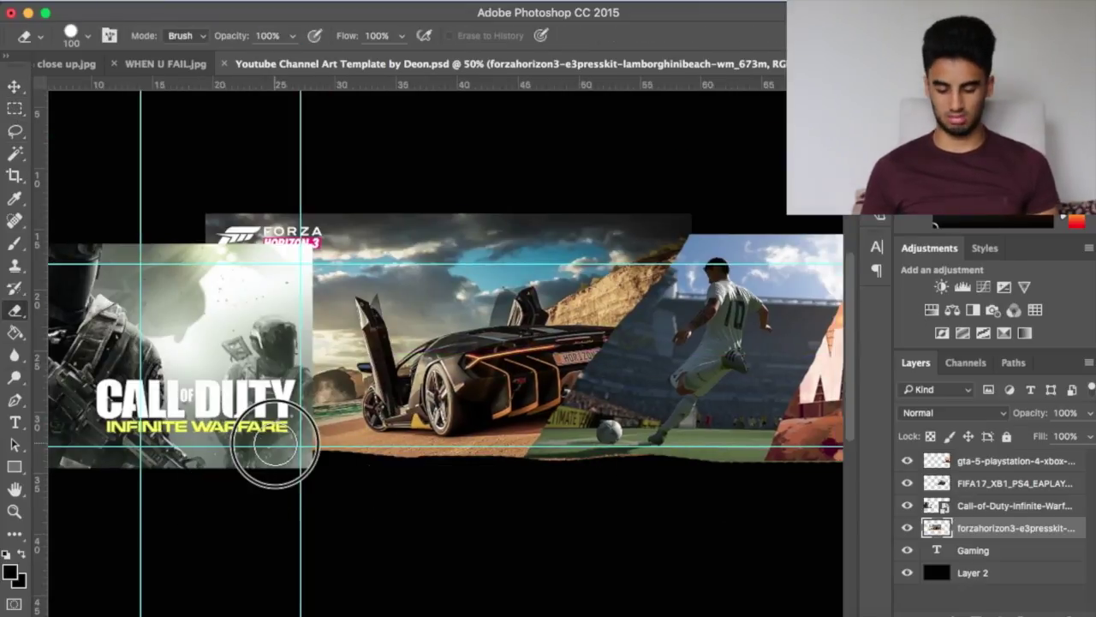
{"action": "mouse_move", "coordinate": [274, 444]}
{"action": "left_mouse_down"}
{"action": "mouse_move", "coordinate": [360, 306]}
{"action": "mouse_move", "coordinate": [226, 285]}
{"action": "mouse_move", "coordinate": [366, 220]}
{"action": "mouse_move", "coordinate": [208, 181]}
{"action": "mouse_move", "coordinate": [377, 236]}
{"action": "left_mouse_up"}
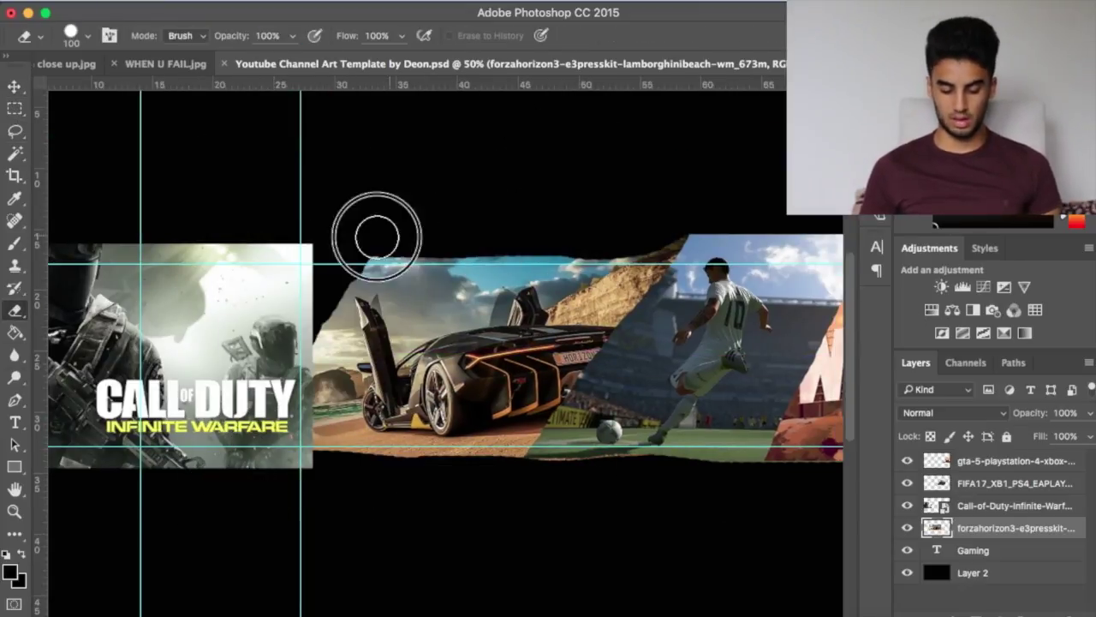
Move the Call of Duty image right until it overlaps the Forza image and rasterize its layer.
{"action": "scroll", "coordinate": [377, 237], "scroll_direction": "left", "scroll_amount": 5}
{"action": "left_click", "coordinate": [1013, 505]}
{"action": "key", "text": "v"}
{"action": "left_click_drag", "start_coordinate": [501, 331], "coordinate": [565, 330]}
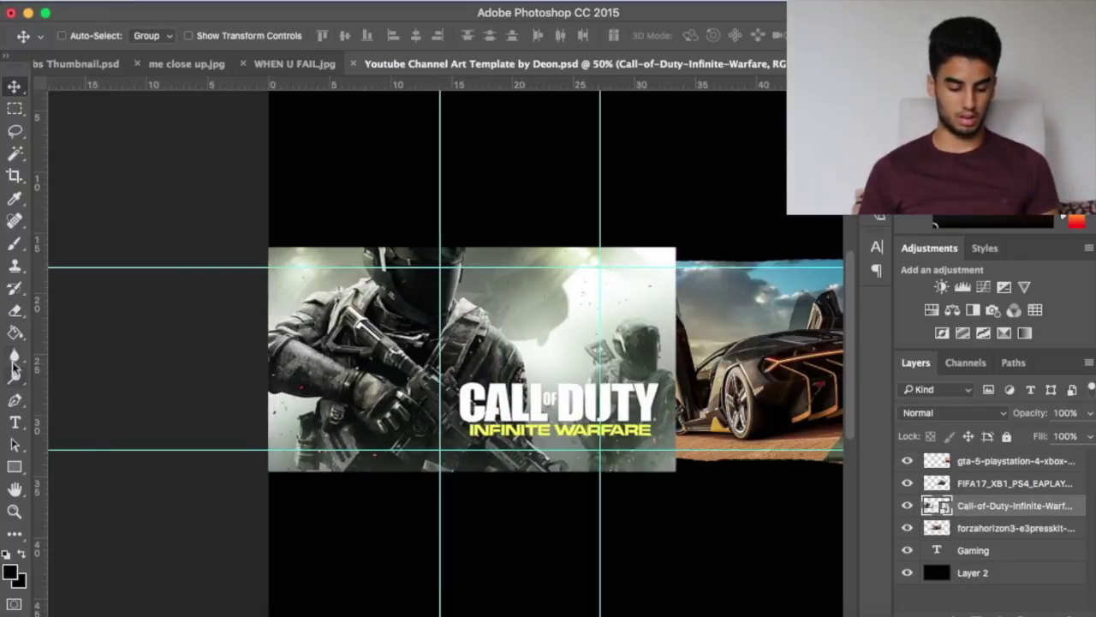
{"action": "key", "text": "e"}
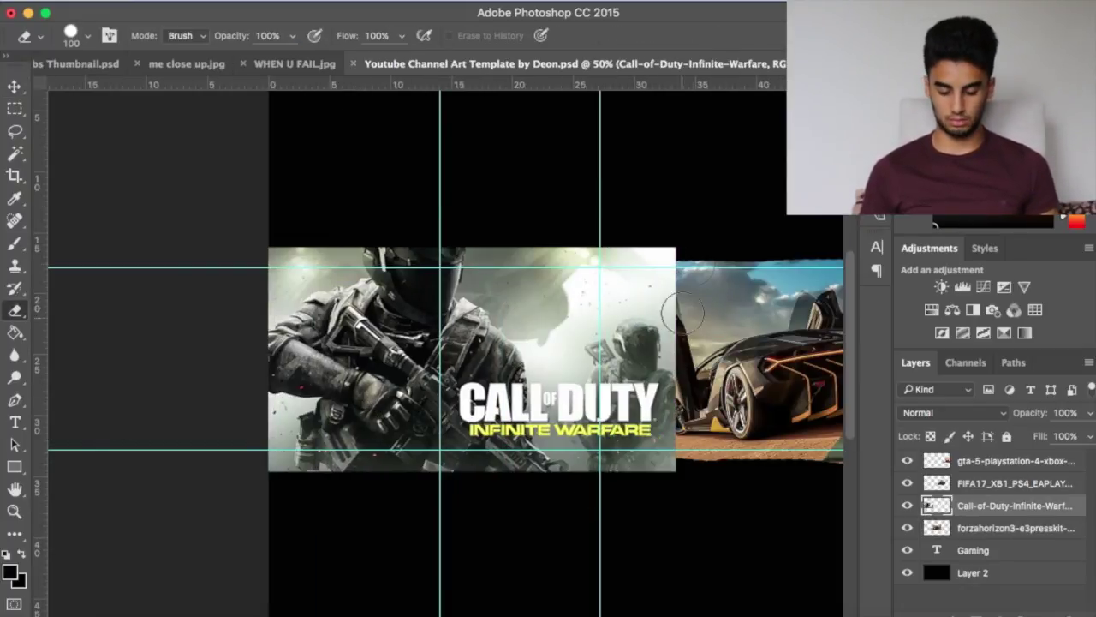
Delete the Call of Duty layer and place the cod-iw-announced-blog-post-cover image in the banner instead.
{"action": "key", "text": "BackSpace"}
{"action": "key", "text": "super+Tab"}
{"action": "key", "text": "super+a"}
{"action": "type", "text": "imn"}
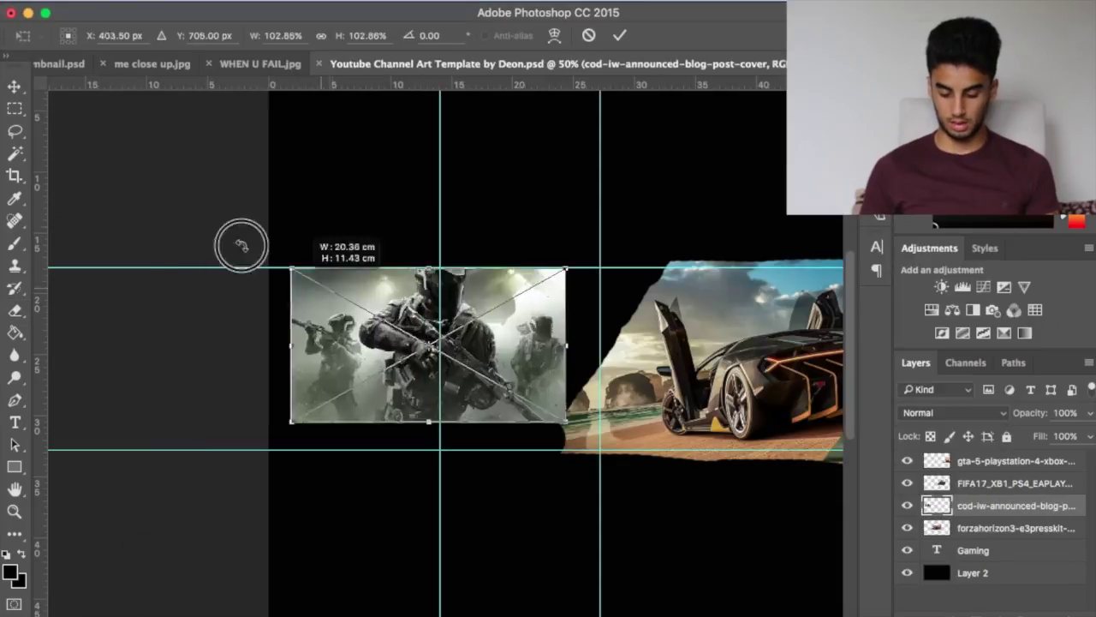
Enlarge the new Call of Duty image to about 34.9 by 19.6 cm and position it at the banner's left end.
{"action": "left_click_drag", "start_coordinate": [242, 245], "coordinate": [163, 196]}
{"action": "left_click_drag", "start_coordinate": [566, 421], "coordinate": [676, 482]}
{"action": "left_click_drag", "start_coordinate": [494, 343], "coordinate": [487, 414]}
{"action": "left_click_drag", "start_coordinate": [667, 557], "coordinate": [597, 487]}
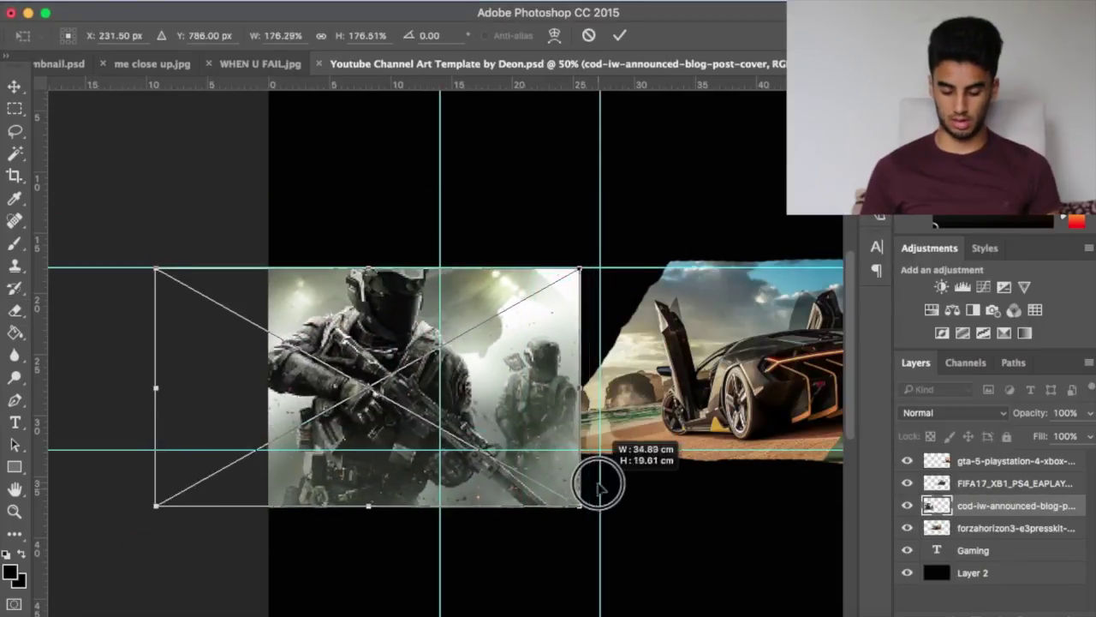
{"action": "key", "text": "Return"}
{"action": "scroll", "coordinate": [603, 383], "scroll_direction": "right", "scroll_amount": 5}
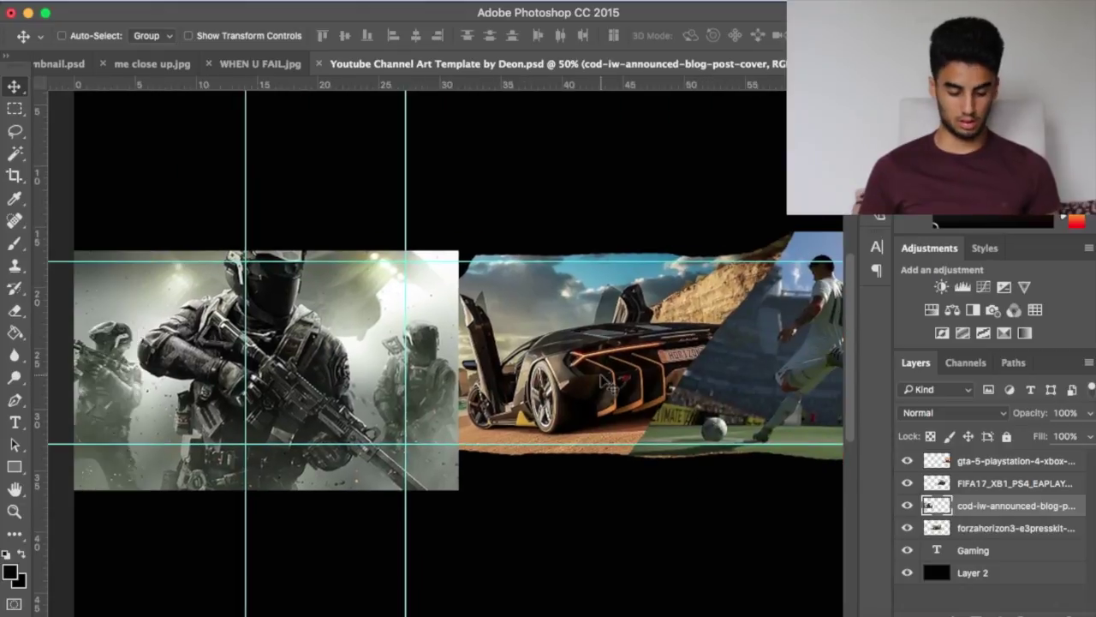
Put the new Call of Duty layer beneath the Forza layer and move the image right to meet the car's slanted edge.
{"action": "left_click", "coordinate": [14, 313]}
{"action": "left_click_drag", "start_coordinate": [1023, 527], "coordinate": [1012, 508]}
{"action": "key", "text": "v"}
{"action": "left_click_drag", "start_coordinate": [309, 325], "coordinate": [332, 326]}
{"action": "key", "text": "super+minus"}
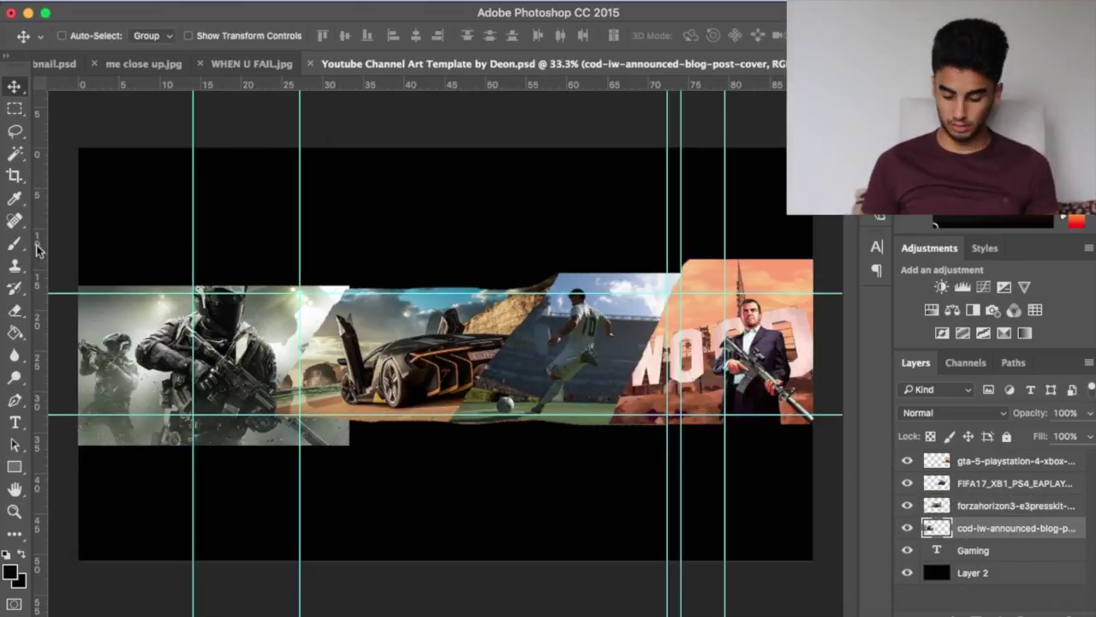
Activate the Brush and set the foreground color to white.
{"action": "left_click", "coordinate": [13, 244]}
{"action": "key", "text": "super+plus"}
{"action": "left_click", "coordinate": [10, 572]}
{"action": "left_click", "coordinate": [577, 29]}
{"action": "key", "text": "Return"}
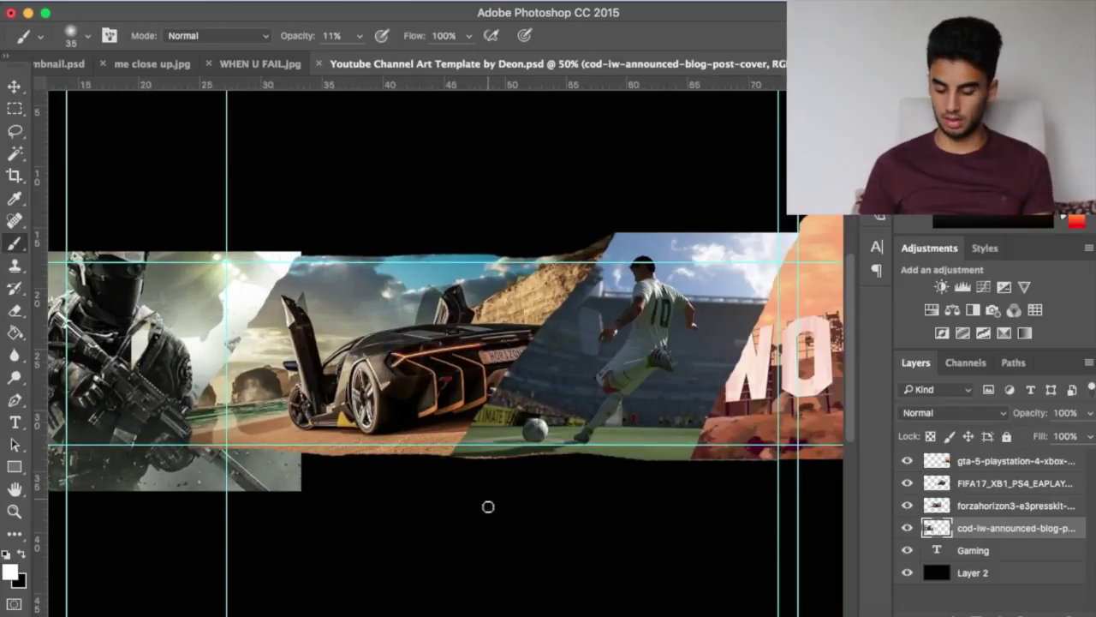
{"action": "left_click", "coordinate": [1044, 609]}
{"action": "left_click_drag", "start_coordinate": [1019, 528], "coordinate": [1019, 479]}
{"action": "left_click_drag", "start_coordinate": [525, 475], "coordinate": [525, 330]}
{"action": "left_click_drag", "start_coordinate": [569, 334], "coordinate": [570, 449]}
{"action": "left_click", "coordinate": [535, 3]}
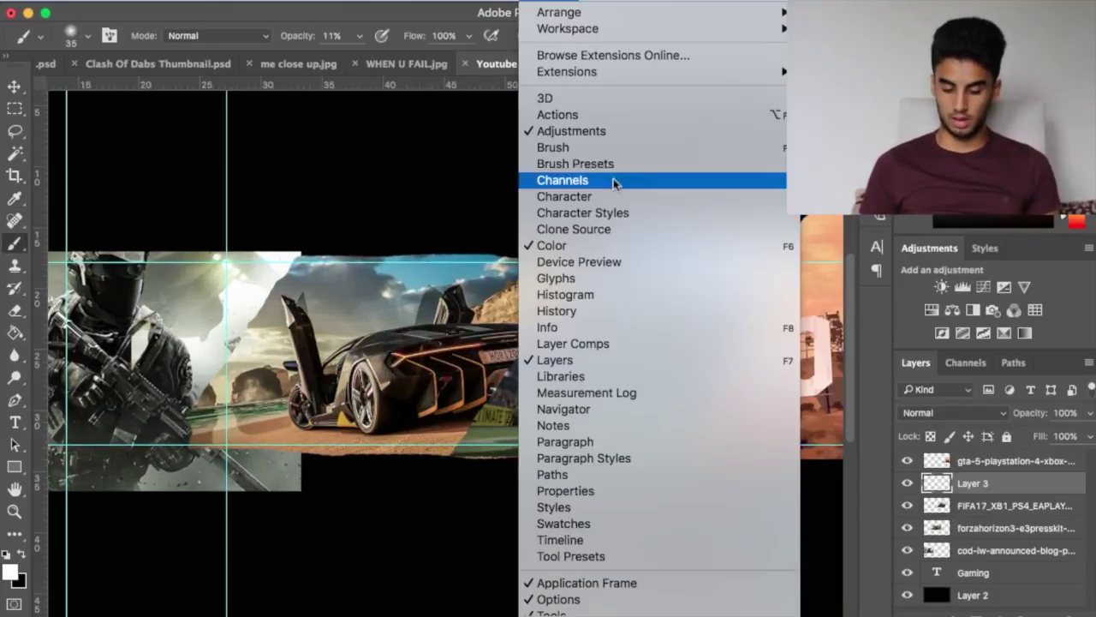
{"action": "left_click", "coordinate": [600, 294]}
{"action": "left_click", "coordinate": [535, 2]}
{"action": "left_click", "coordinate": [599, 311]}
{"action": "key", "text": "v"}
{"action": "key", "text": "BackSpace"}
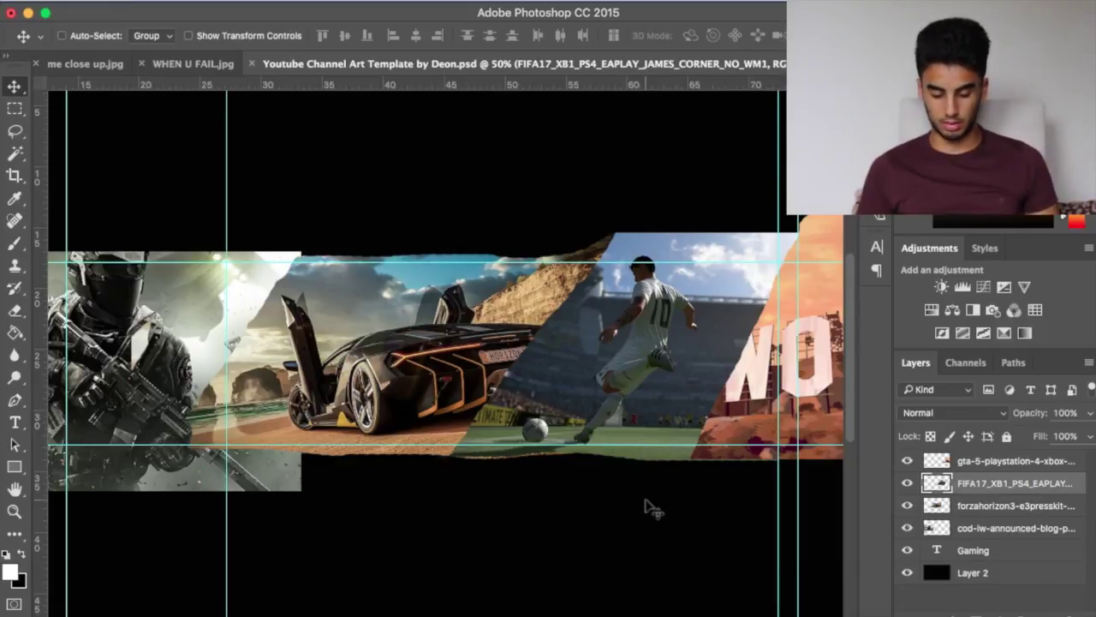
Add a new layer above all others and set the Brush to 100% opacity with a 35 px tip at 100% hardness.
{"action": "left_click", "coordinate": [1045, 613]}
{"action": "left_click_drag", "start_coordinate": [985, 483], "coordinate": [980, 463]}
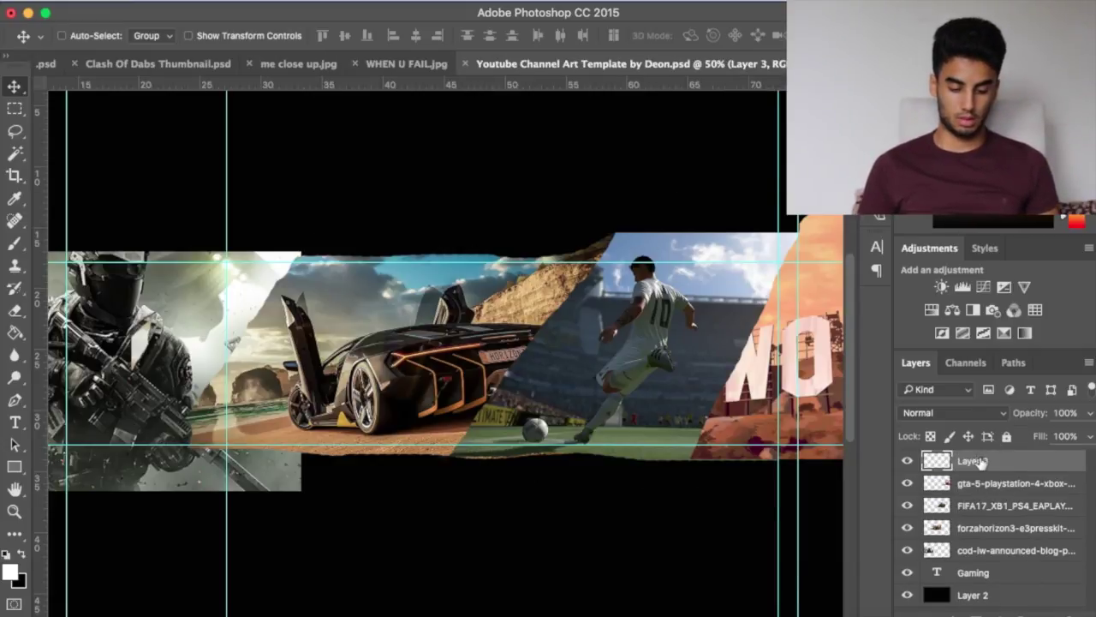
{"action": "left_click", "coordinate": [12, 247]}
{"action": "left_click", "coordinate": [351, 38]}
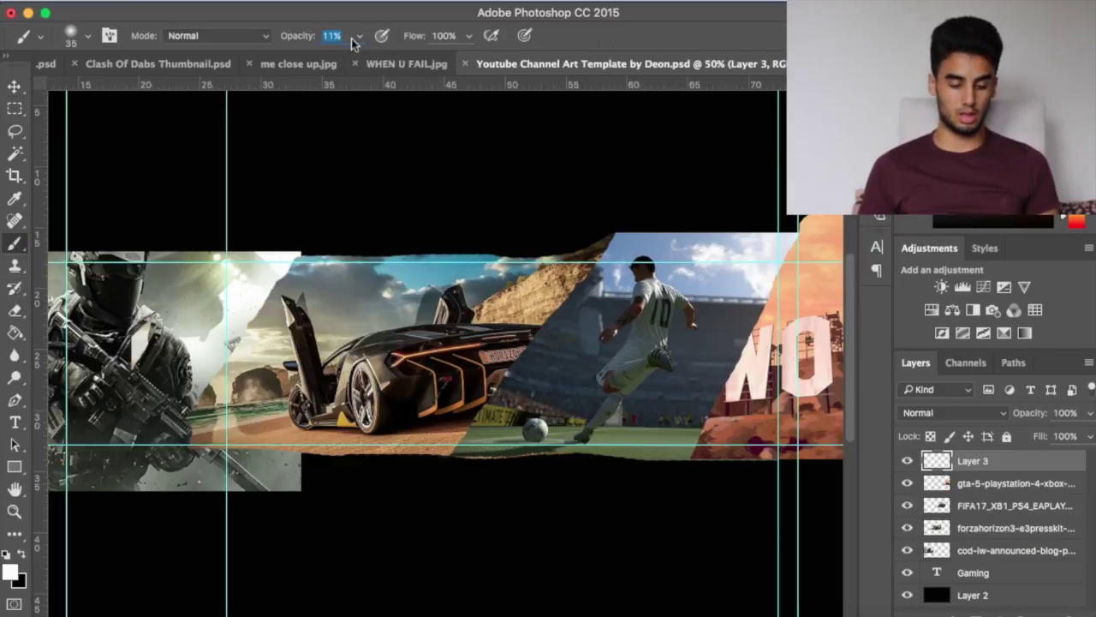
{"action": "left_click", "coordinate": [356, 38]}
{"action": "left_click_drag", "start_coordinate": [362, 60], "coordinate": [636, 68]}
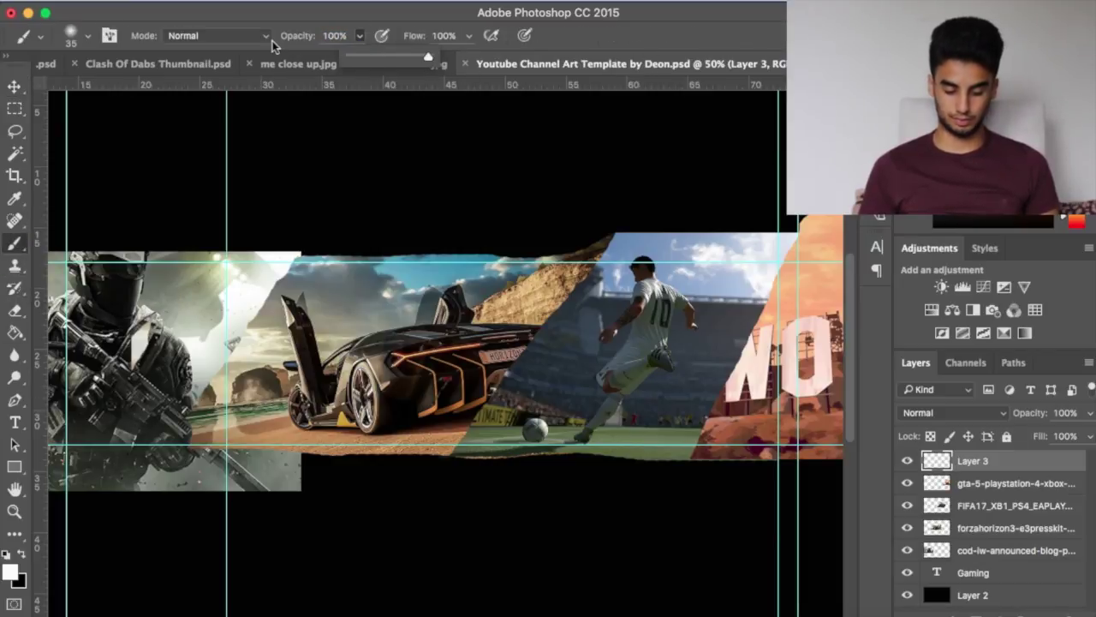
{"action": "left_click", "coordinate": [71, 35]}
{"action": "left_click", "coordinate": [53, 174]}
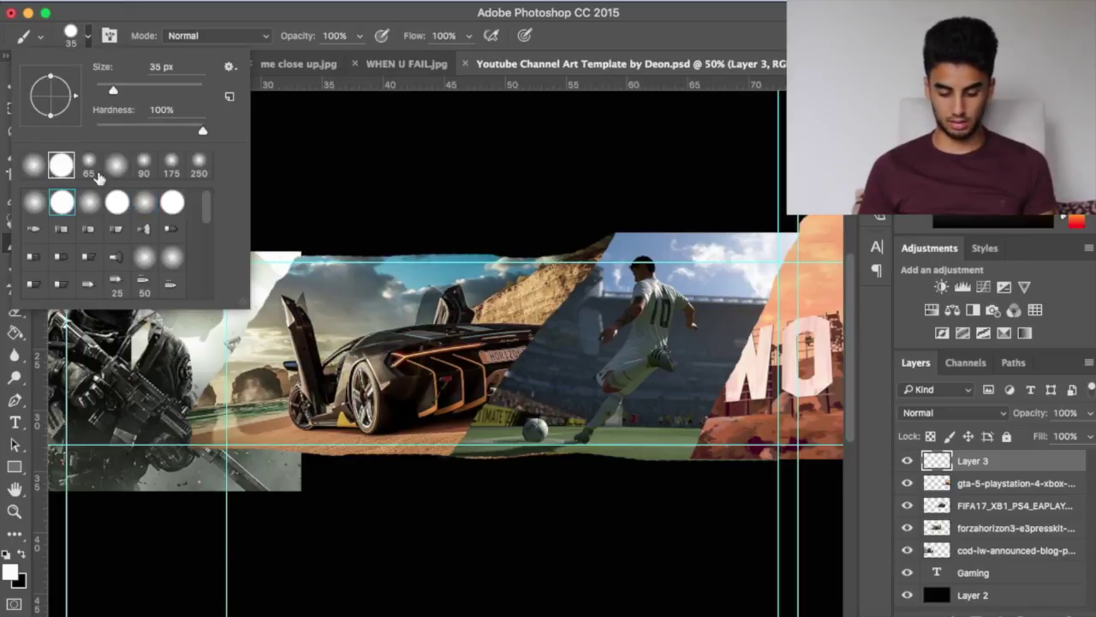
{"action": "left_click", "coordinate": [455, 164]}
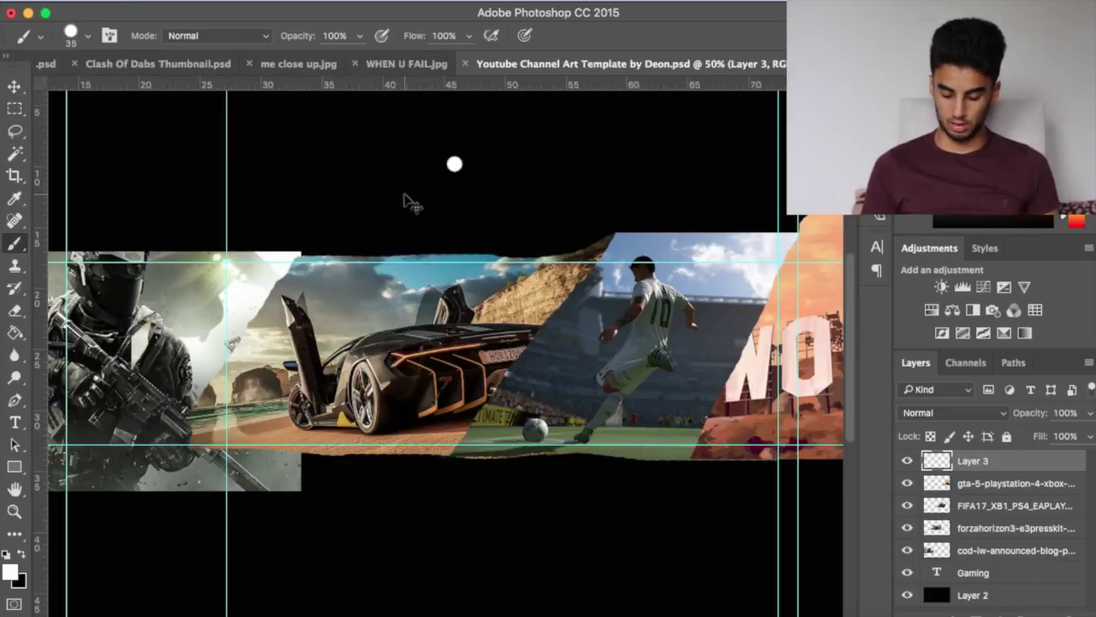
{"action": "scroll", "coordinate": [707, 280], "scroll_direction": "right", "scroll_amount": 10}
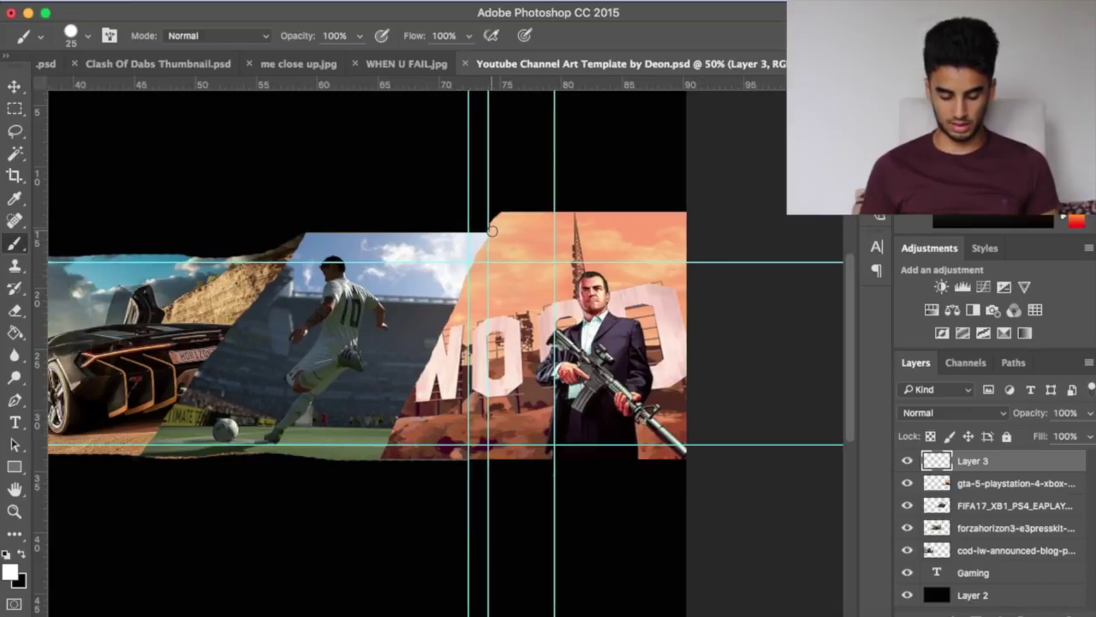
{"action": "mouse_move", "coordinate": [486, 237]}
{"action": "left_mouse_down"}
{"action": "mouse_move", "coordinate": [369, 478]}
{"action": "mouse_move", "coordinate": [469, 297]}
{"action": "mouse_move", "coordinate": [358, 439]}
{"action": "mouse_move", "coordinate": [448, 297]}
{"action": "left_mouse_up"}
{"action": "key", "text": "ctrl+z"}
{"action": "key", "text": "ctrl+t"}
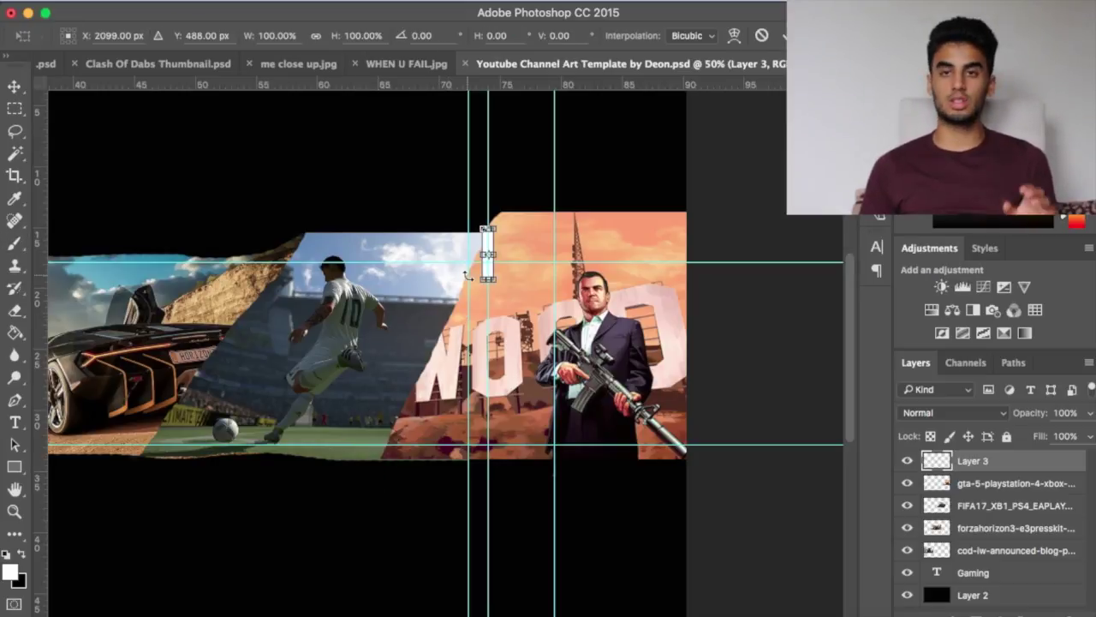
{"action": "left_click", "coordinate": [8, 92]}
{"action": "key", "text": "Delete"}
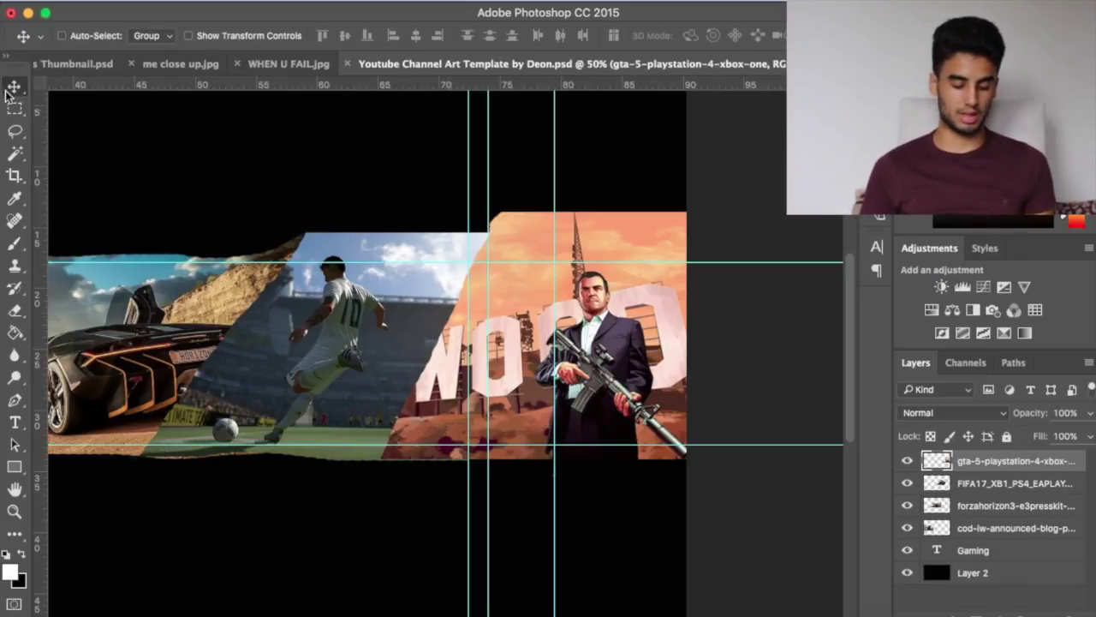
{"action": "scroll", "coordinate": [324, 290], "scroll_direction": "left", "scroll_amount": 5}
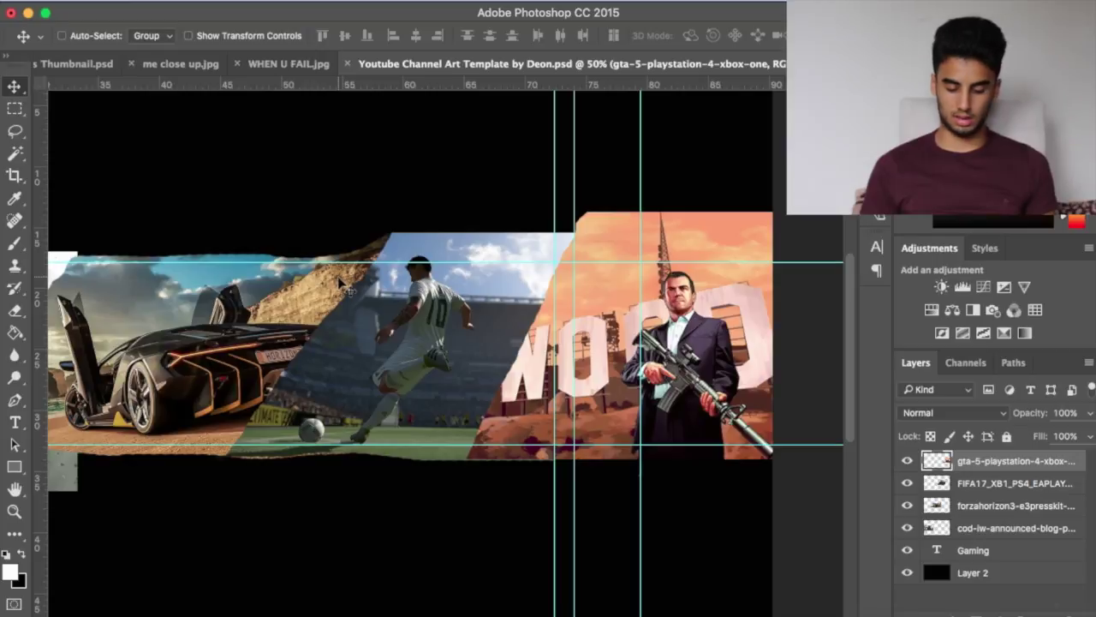
{"action": "left_click", "coordinate": [15, 244]}
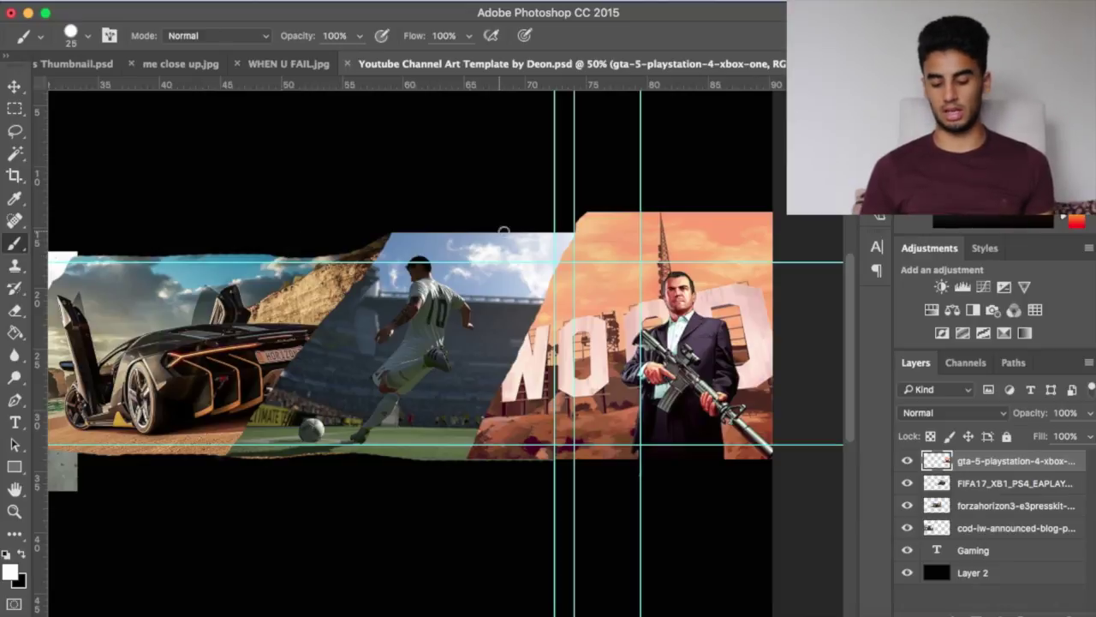
{"action": "left_click_drag", "start_coordinate": [523, 229], "coordinate": [514, 493]}
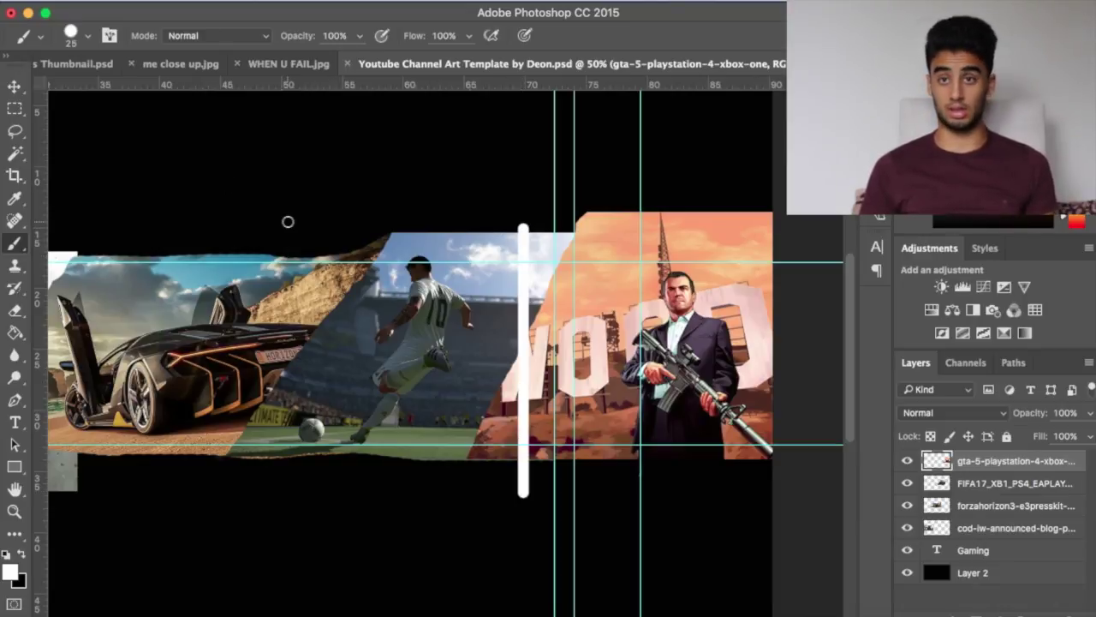
{"action": "key", "text": "super+z"}
Paint a straight vertical white line with the size 25 brush on a new top layer and move it over the FIFA and GTA boundary.
{"action": "key", "text": "super+shift+alt+n"}
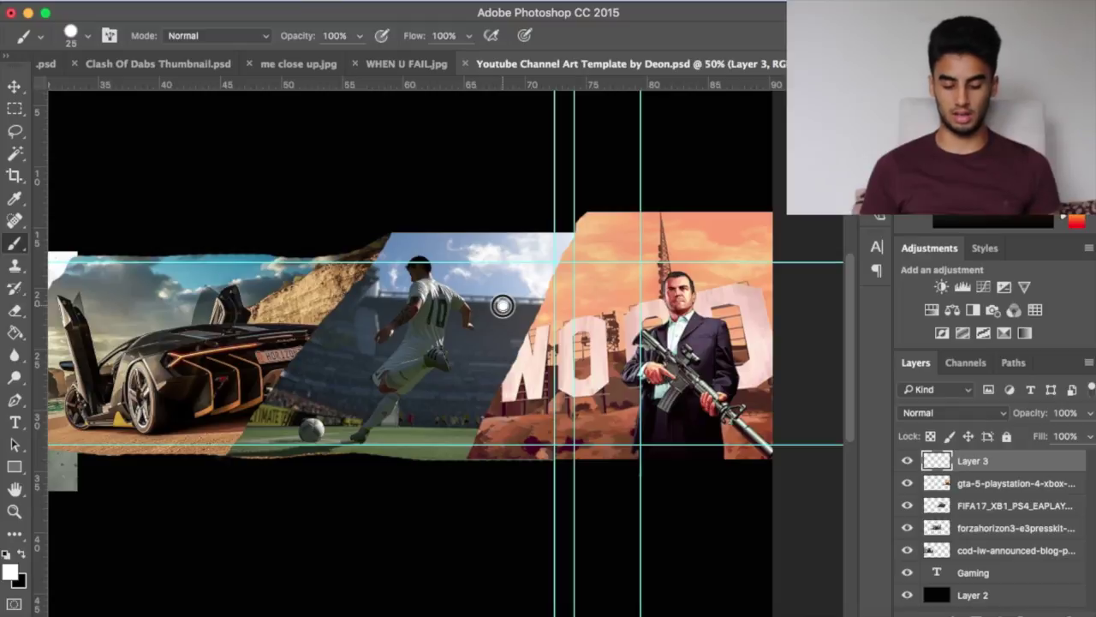
{"action": "left_click_drag", "start_coordinate": [502, 305], "coordinate": [488, 565]}
{"action": "left_click", "coordinate": [14, 90]}
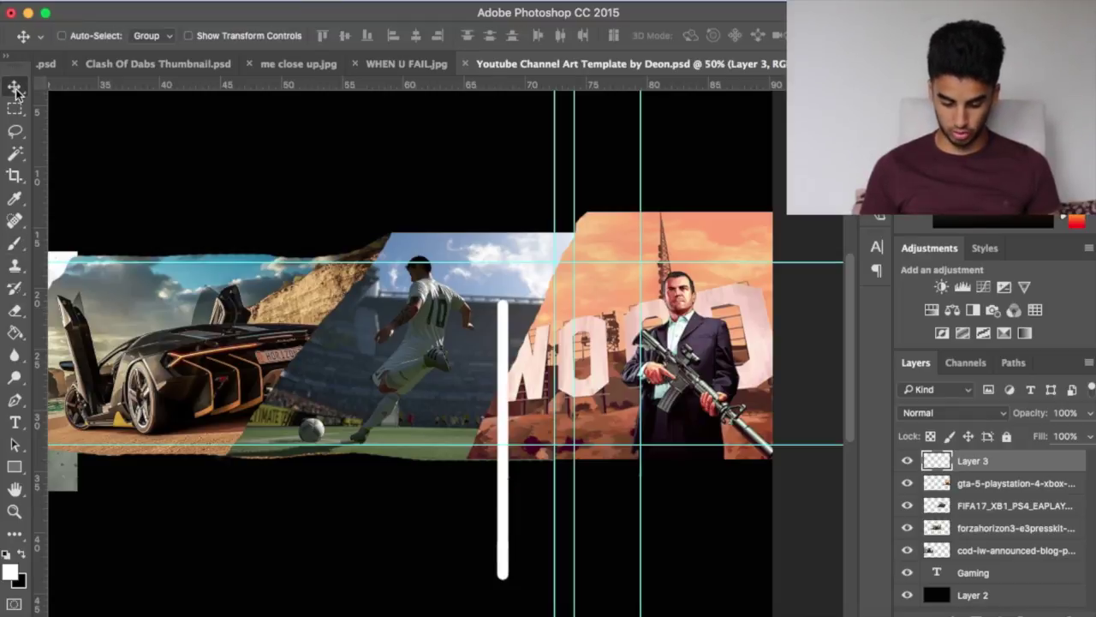
{"action": "left_click_drag", "start_coordinate": [504, 357], "coordinate": [552, 269]}
Rotate the white line clockwise and align it along the slanted edge between the FIFA and GTA 5 images.
{"action": "key", "text": "ctrl+t"}
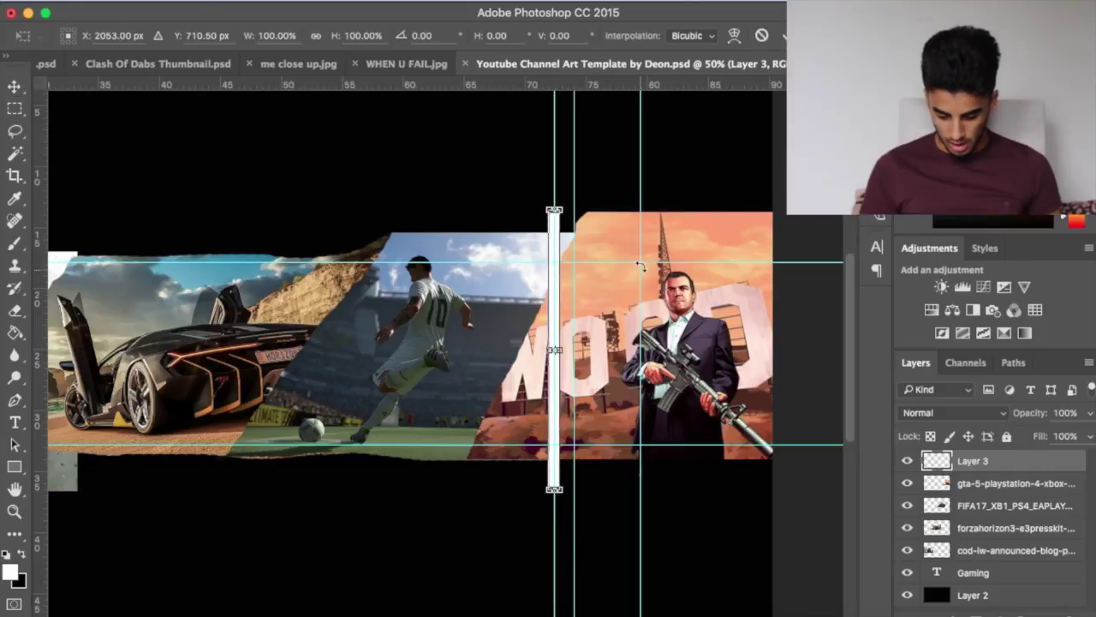
{"action": "left_click_drag", "start_coordinate": [638, 250], "coordinate": [716, 281]}
{"action": "left_click_drag", "start_coordinate": [600, 274], "coordinate": [568, 270]}
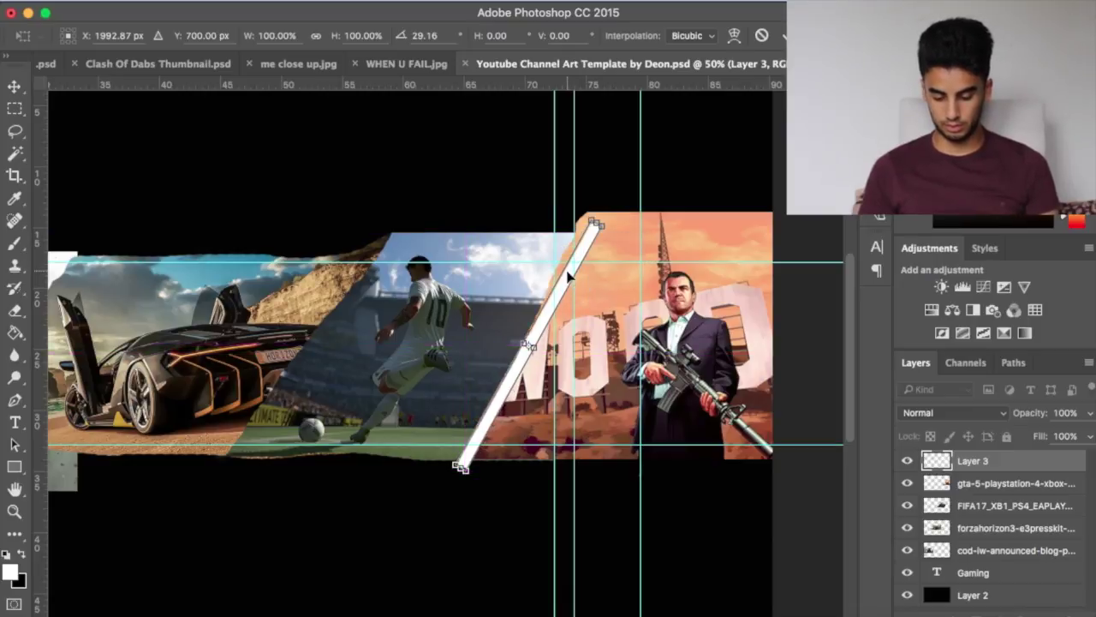
{"action": "key", "text": "super+plus"}
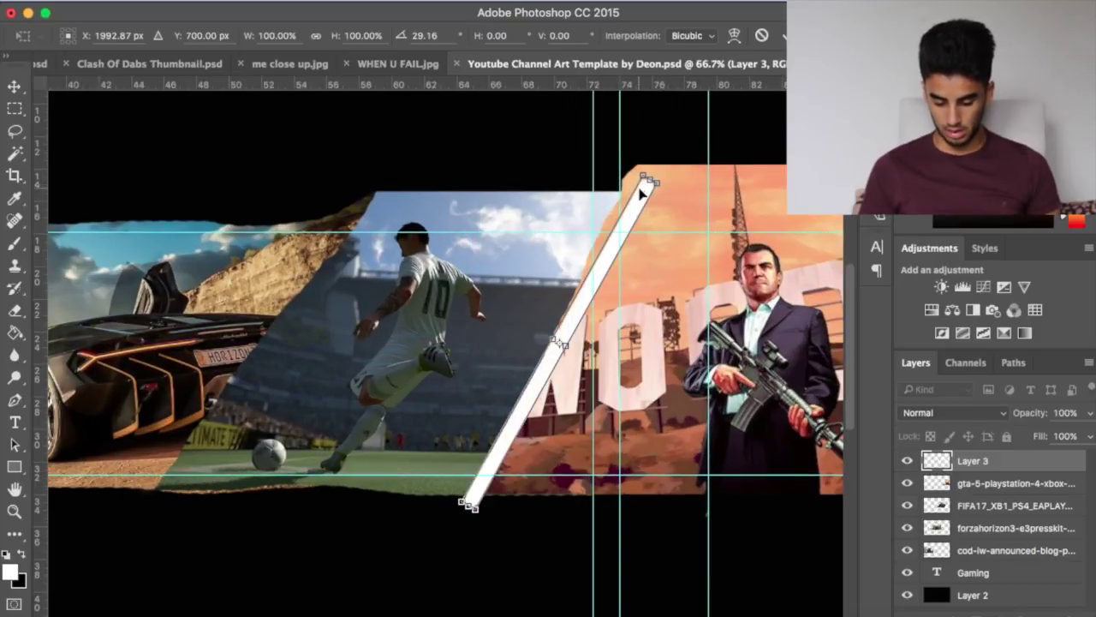
{"action": "mouse_move", "coordinate": [711, 181]}
{"action": "left_mouse_down"}
{"action": "mouse_move", "coordinate": [700, 143]}
{"action": "mouse_move", "coordinate": [704, 153]}
{"action": "left_mouse_up"}
{"action": "left_click_drag", "start_coordinate": [605, 248], "coordinate": [604, 254]}
{"action": "key", "text": "Return"}
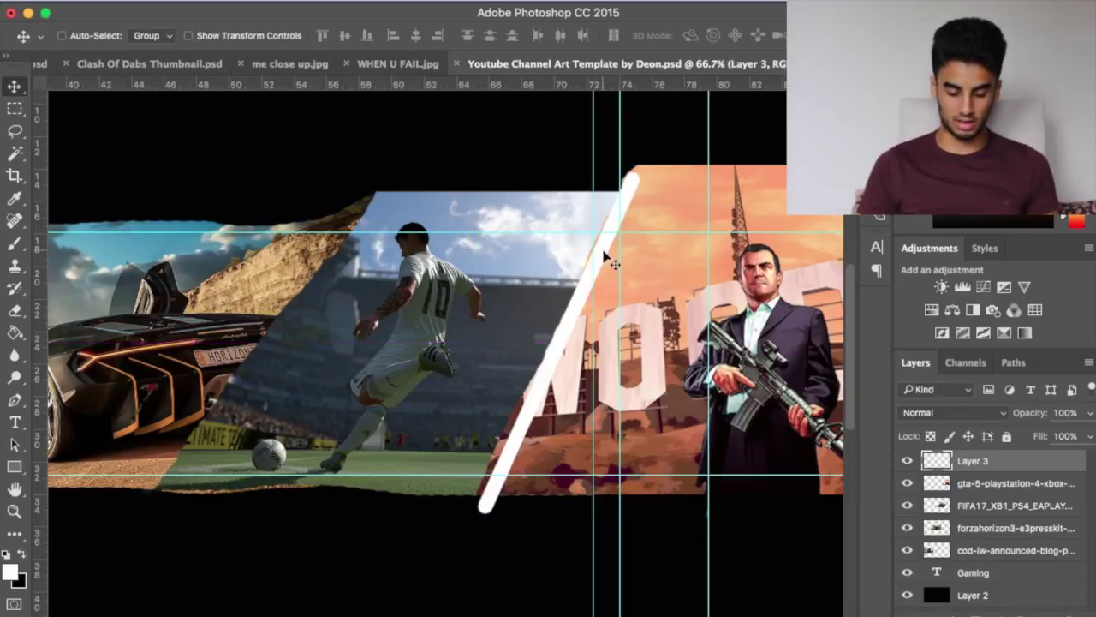
{"action": "key", "text": "super+minus"}
{"action": "key", "text": "super+minus"}
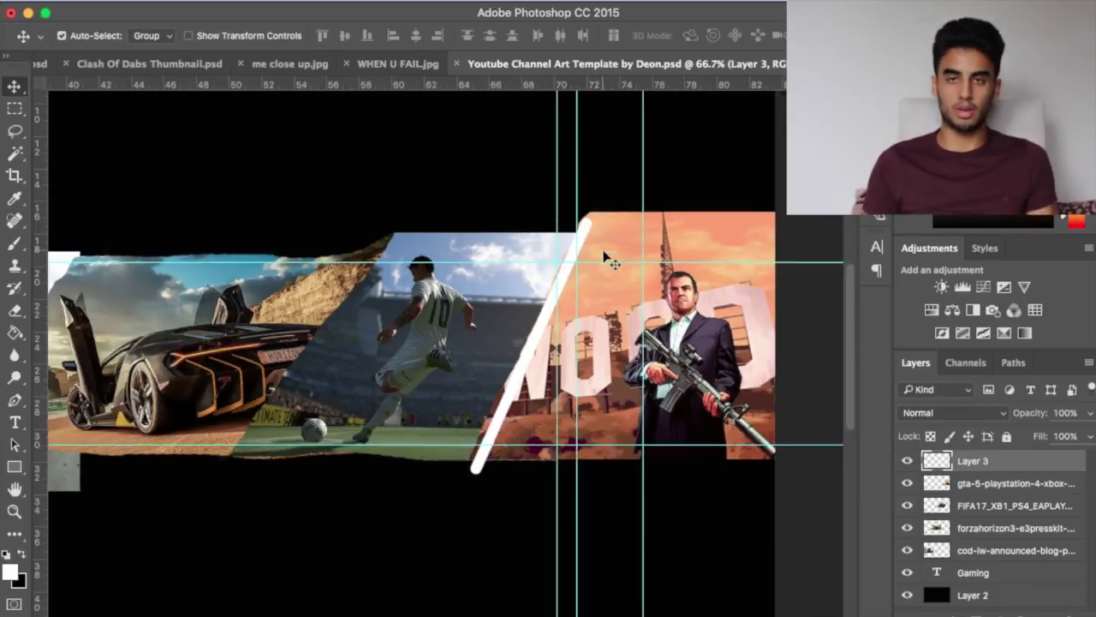
{"action": "key", "text": "super+plus"}
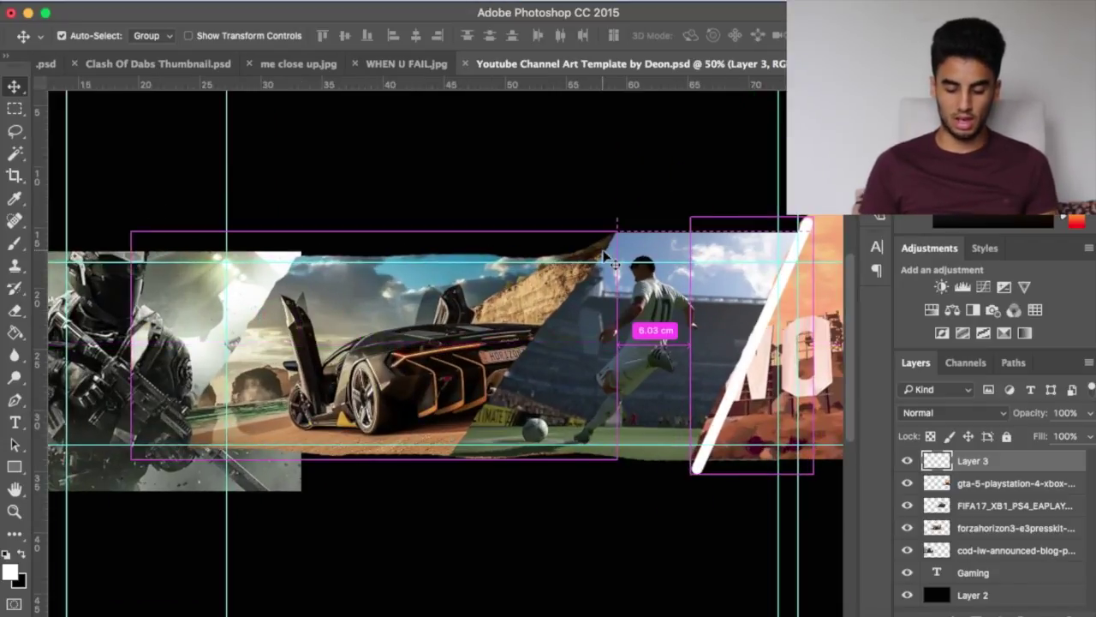
{"action": "key", "text": "super+equal"}
{"action": "scroll", "coordinate": [604, 257], "scroll_direction": "right", "scroll_amount": 5}
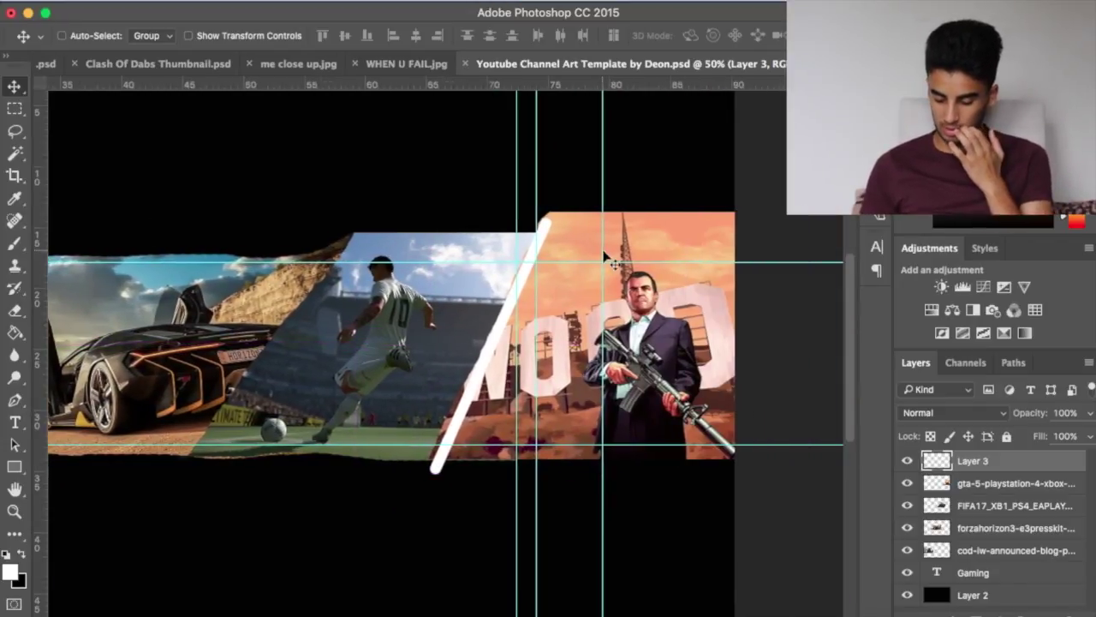
{"action": "key", "text": "super+equal"}
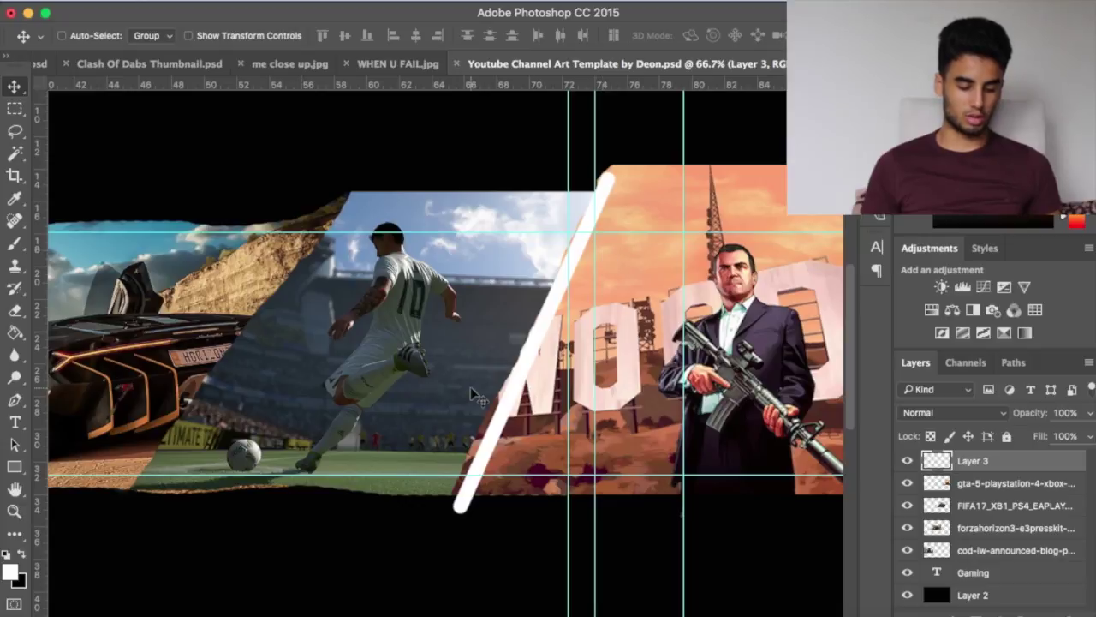
Erase the part of the GTA 5 image that sticks out past the white line over the FIFA image.
{"action": "left_click", "coordinate": [1028, 483]}
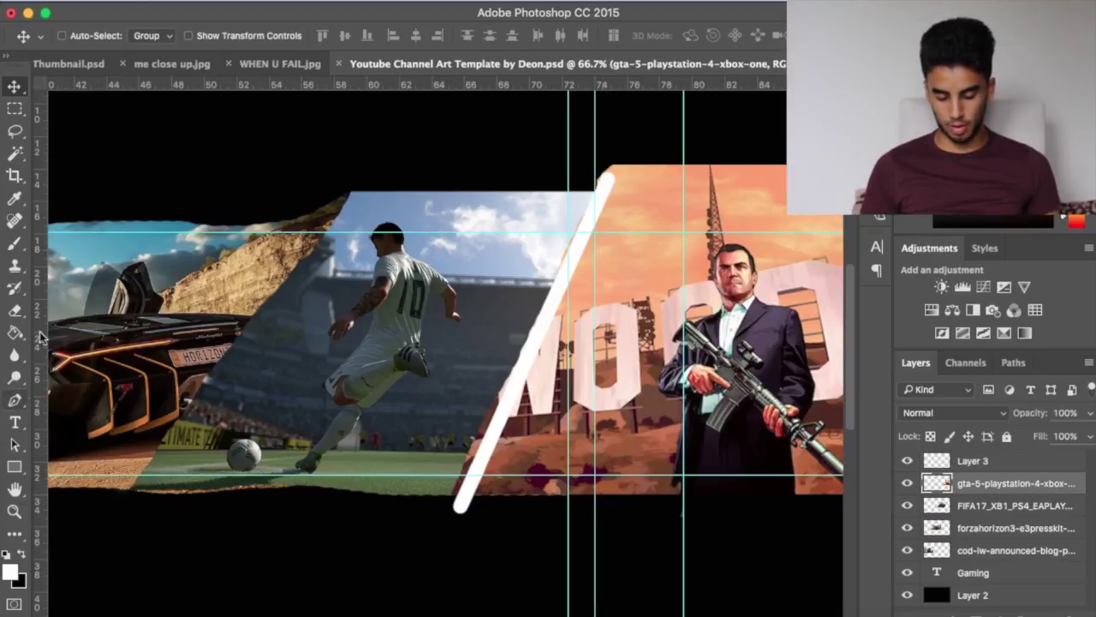
{"action": "left_click", "coordinate": [19, 248]}
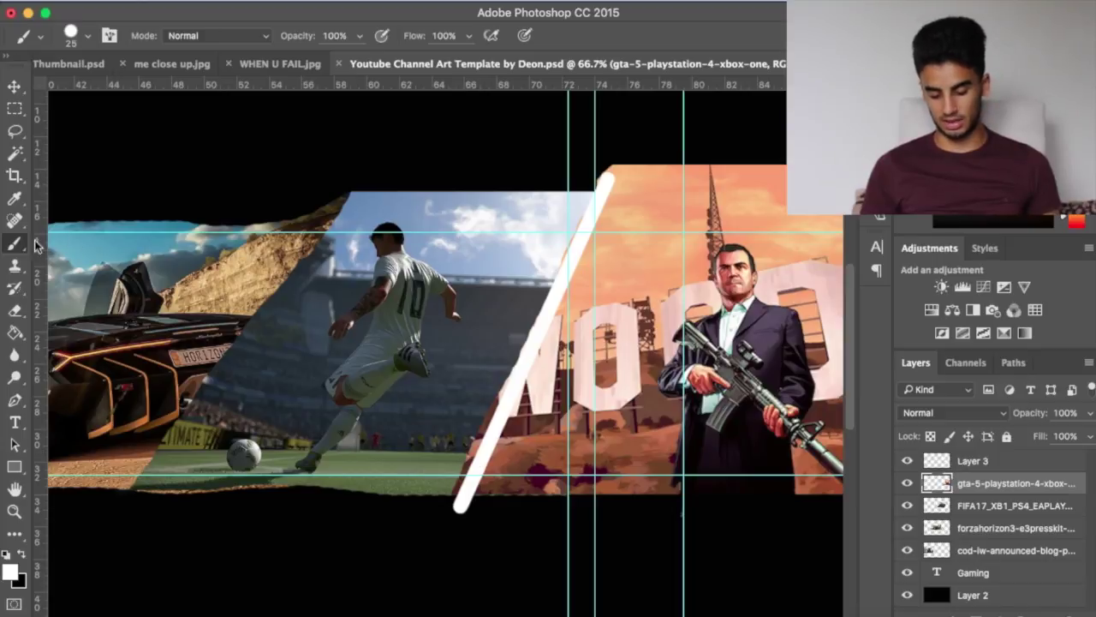
{"action": "left_click", "coordinate": [16, 313]}
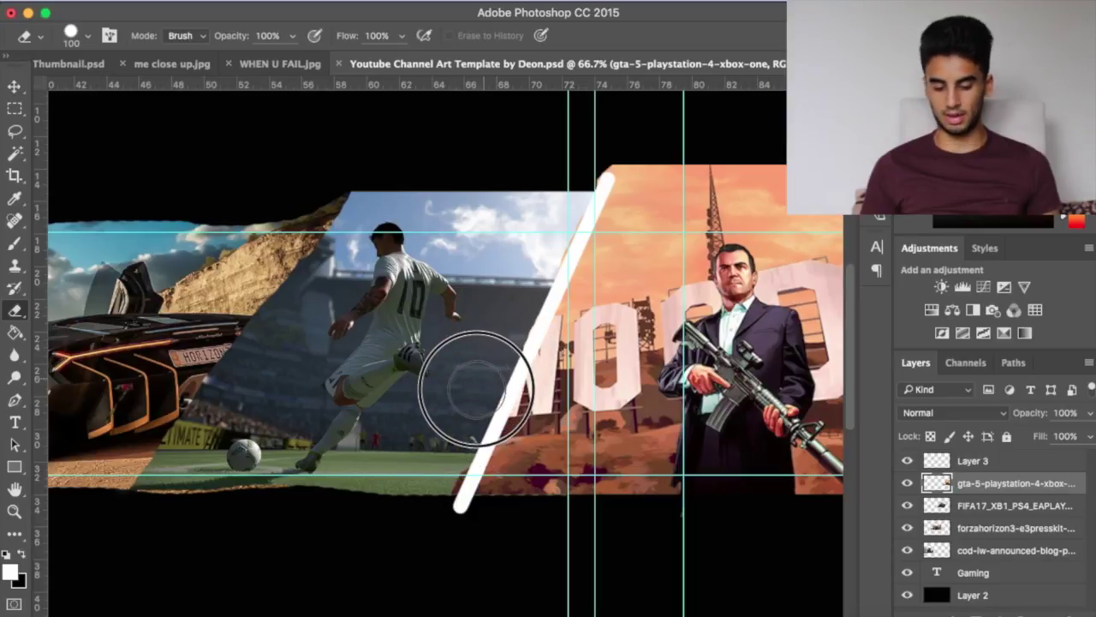
{"action": "mouse_move", "coordinate": [540, 238]}
{"action": "left_mouse_down"}
{"action": "mouse_move", "coordinate": [548, 208]}
{"action": "mouse_move", "coordinate": [587, 171]}
{"action": "left_mouse_up"}
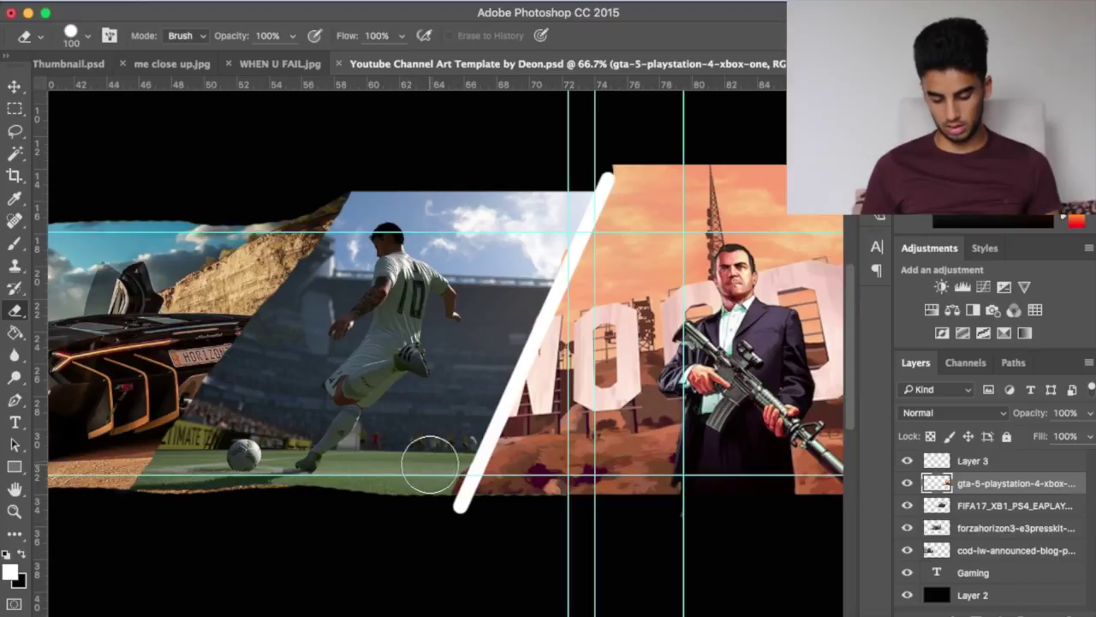
{"action": "mouse_move", "coordinate": [433, 467]}
{"action": "left_mouse_down"}
{"action": "mouse_move", "coordinate": [441, 463]}
{"action": "mouse_move", "coordinate": [412, 502]}
{"action": "left_mouse_up"}
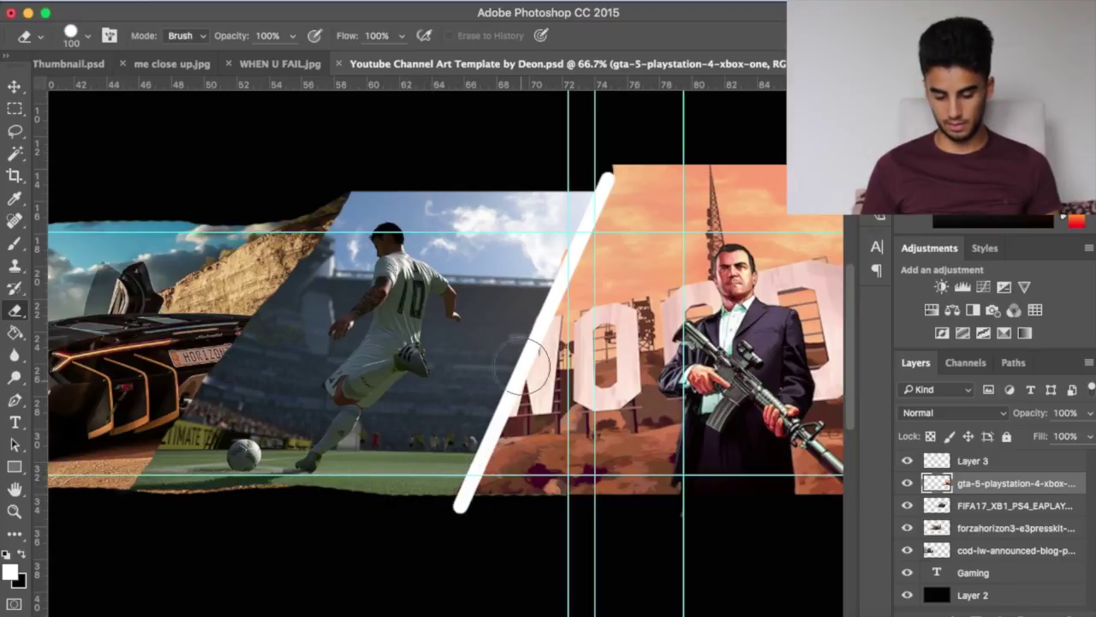
{"action": "key", "text": "bracketright"}
{"action": "key", "text": "bracketright"}
{"action": "key", "text": "bracketright"}
{"action": "key", "text": "bracketright"}
{"action": "left_click_drag", "start_coordinate": [539, 245], "coordinate": [564, 211]}
{"action": "left_click", "coordinate": [14, 88]}
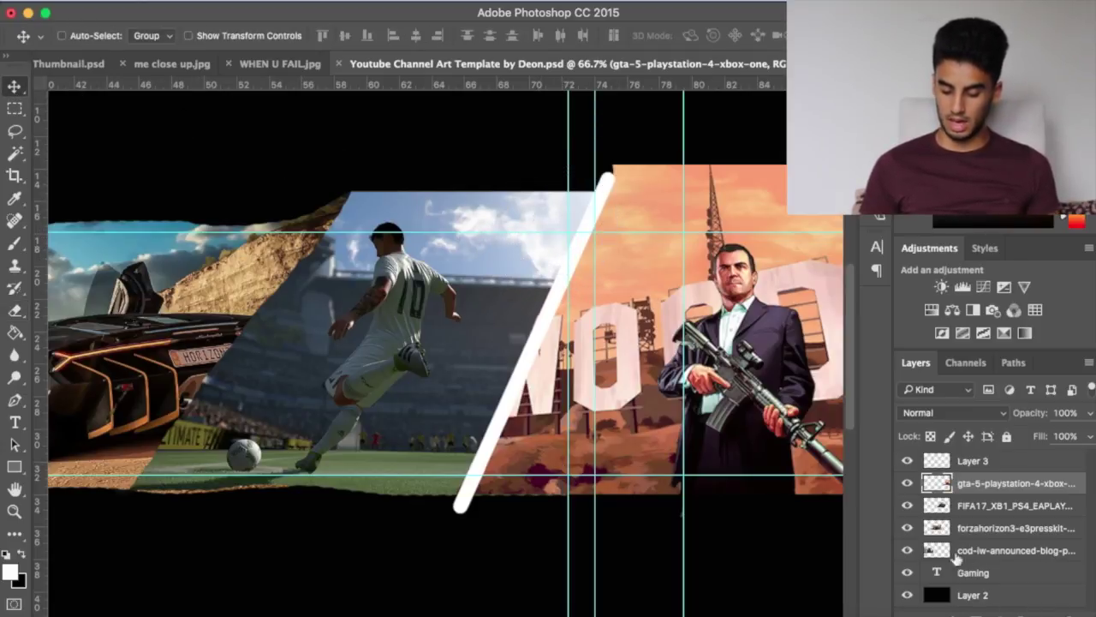
Add a Drop Shadow layer style to the white divider line on Layer 3.
{"action": "left_click", "coordinate": [985, 467]}
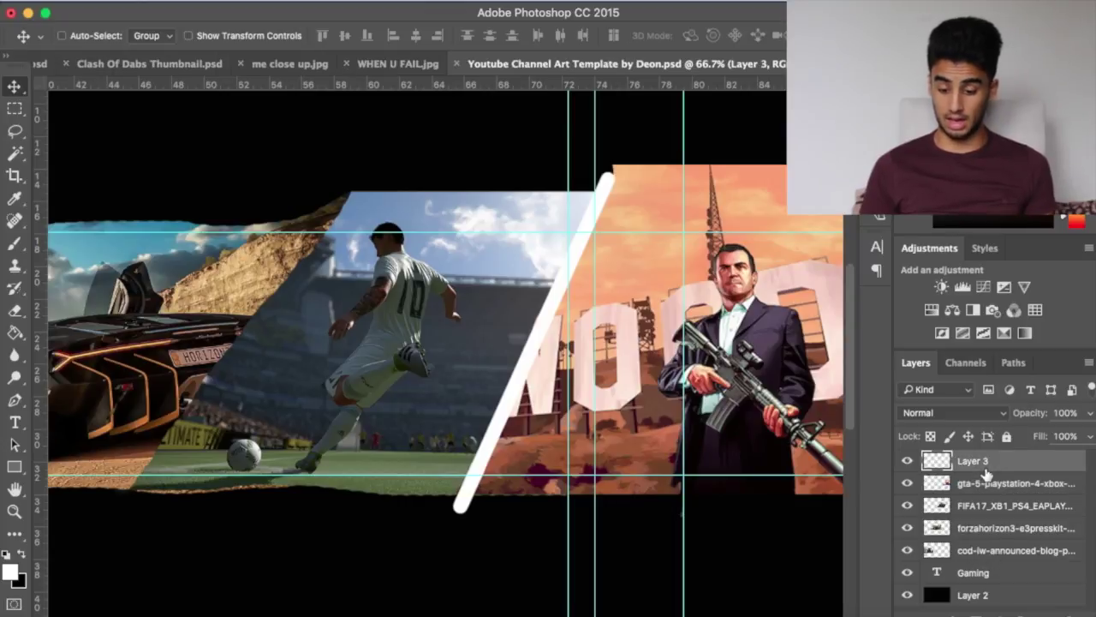
{"action": "right_click", "coordinate": [985, 468]}
{"action": "scroll", "coordinate": [869, 514], "scroll_direction": "down", "scroll_amount": 5}
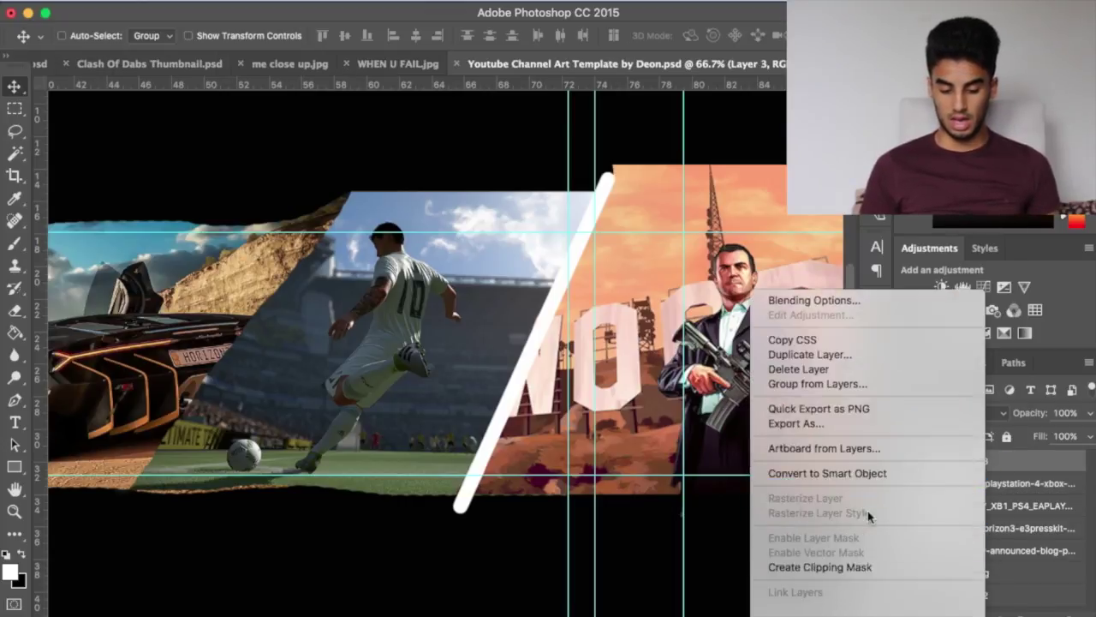
{"action": "scroll", "coordinate": [869, 515], "scroll_direction": "down", "scroll_amount": 2}
{"action": "left_click", "coordinate": [882, 243]}
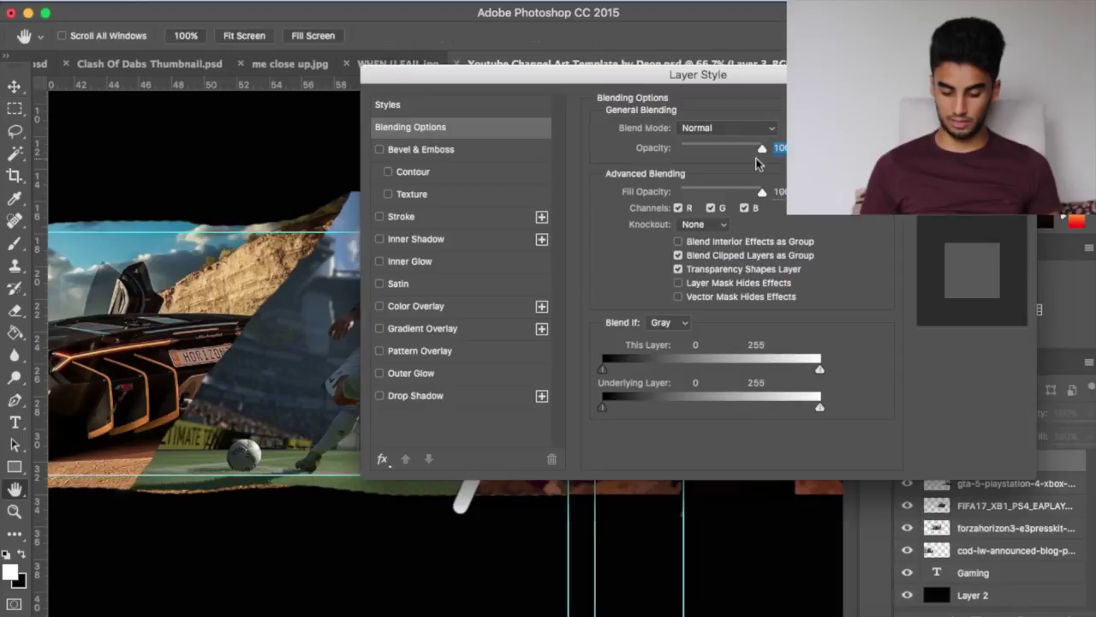
{"action": "left_click_drag", "start_coordinate": [486, 82], "coordinate": [844, 137]}
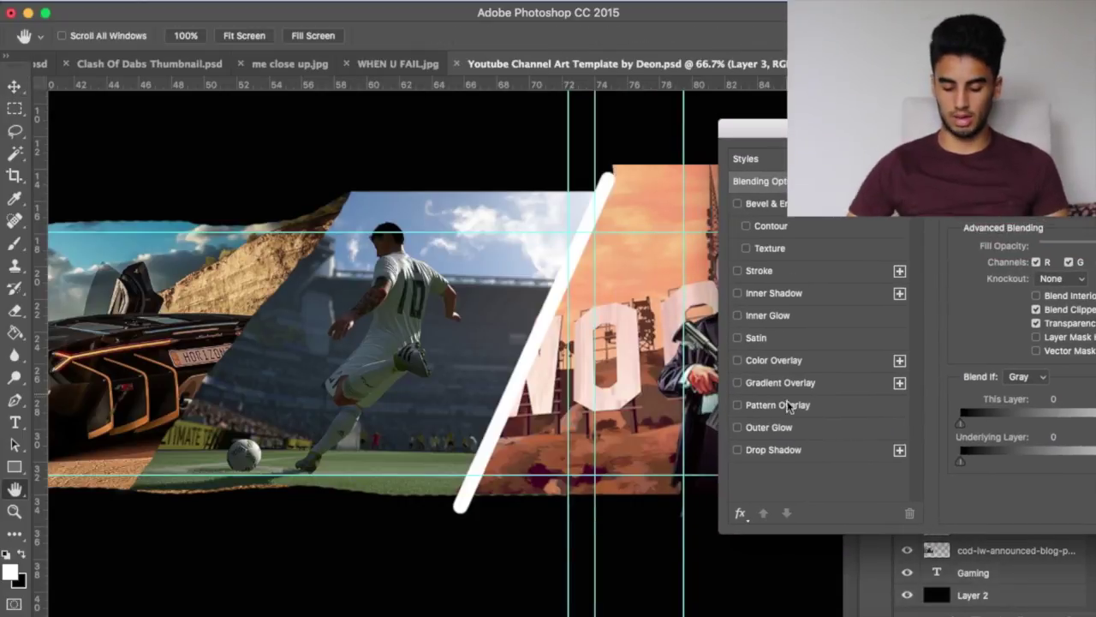
{"action": "left_click", "coordinate": [739, 451]}
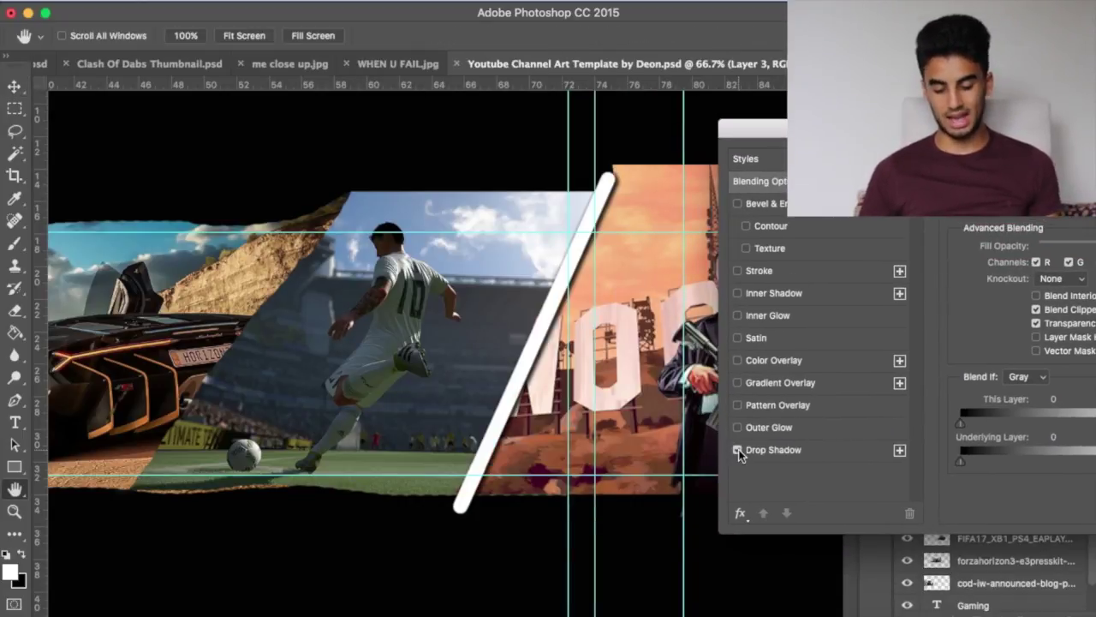
{"action": "left_click", "coordinate": [738, 427]}
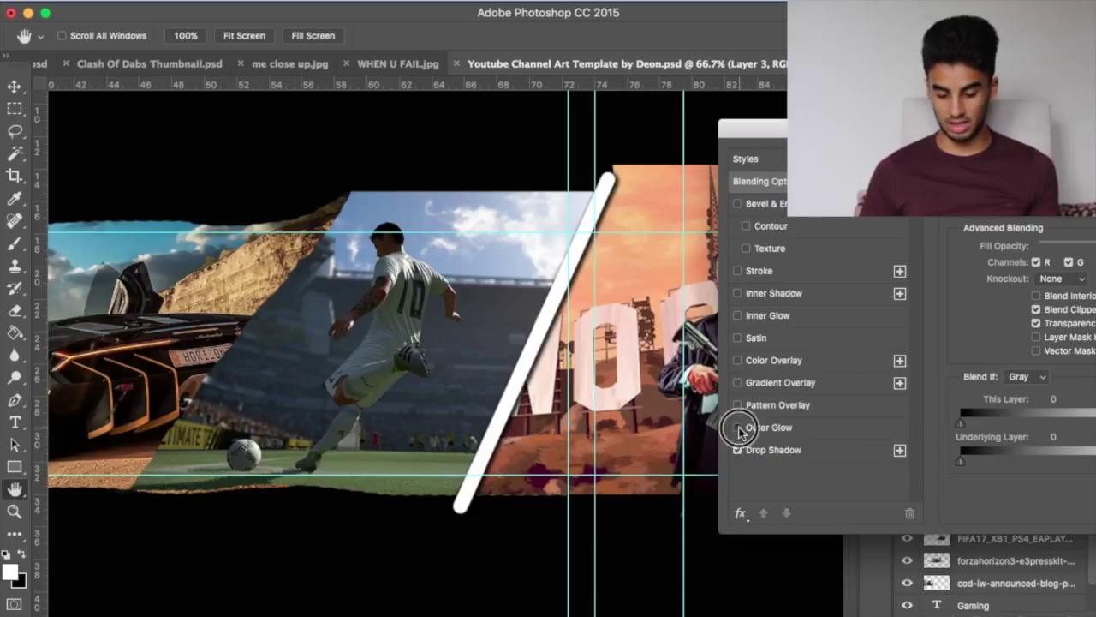
{"action": "left_click", "coordinate": [738, 427]}
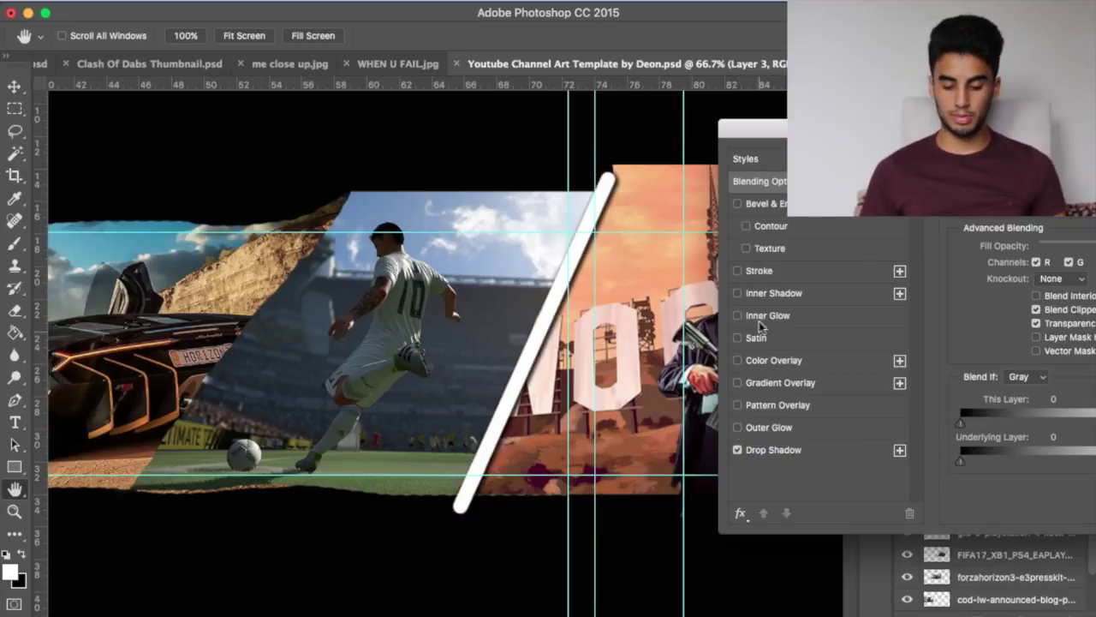
{"action": "left_click", "coordinate": [738, 293]}
{"action": "left_click", "coordinate": [738, 293]}
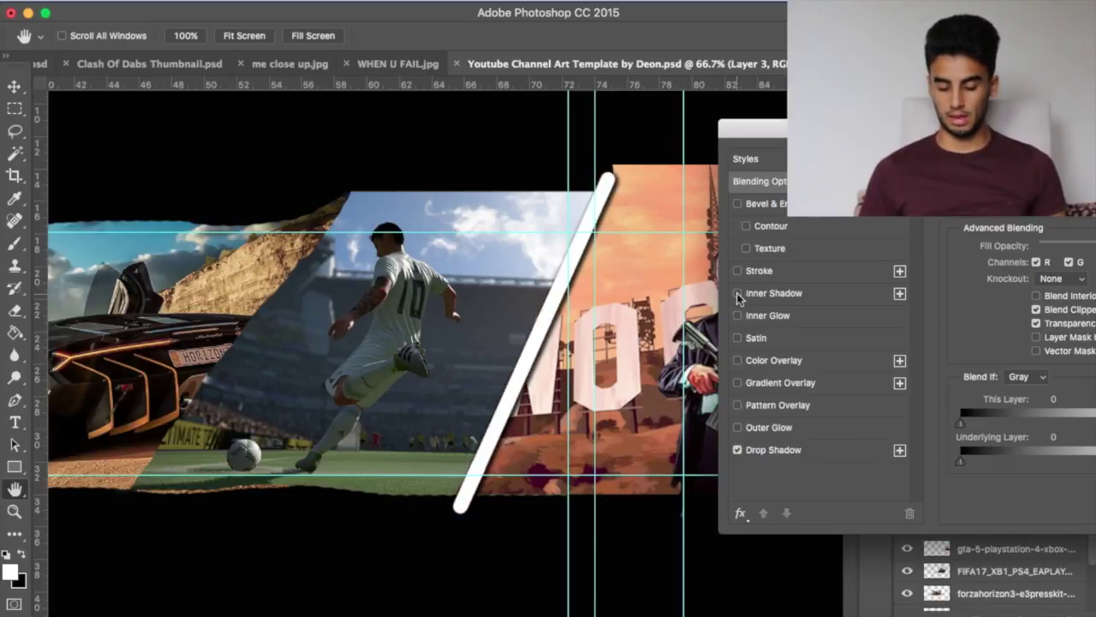
{"action": "left_click_drag", "start_coordinate": [800, 134], "coordinate": [535, 168]}
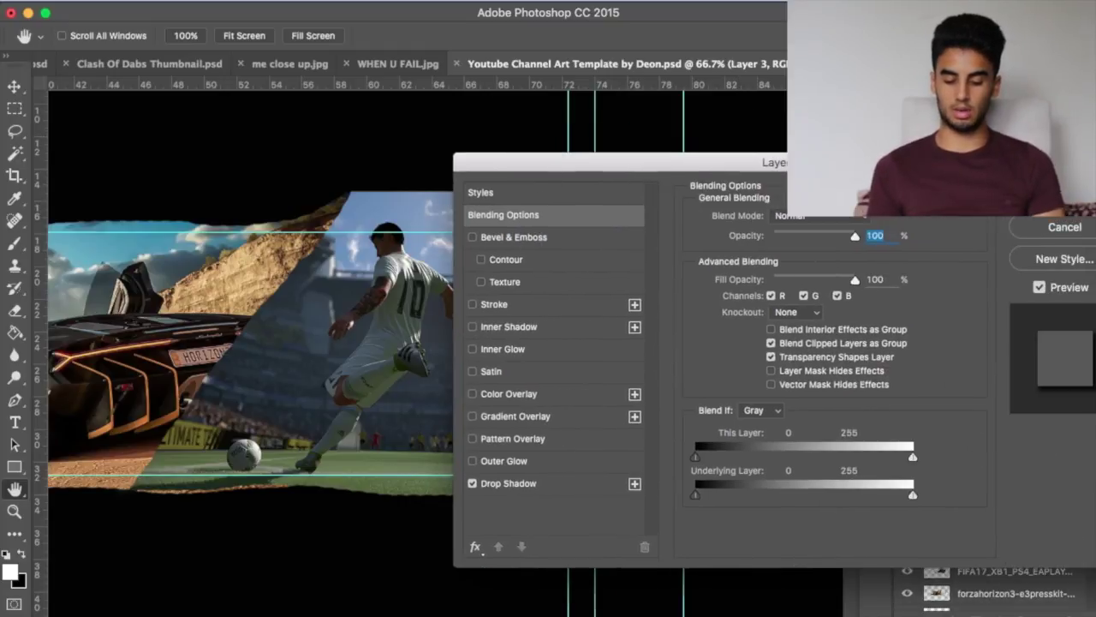
{"action": "key", "text": "Return"}
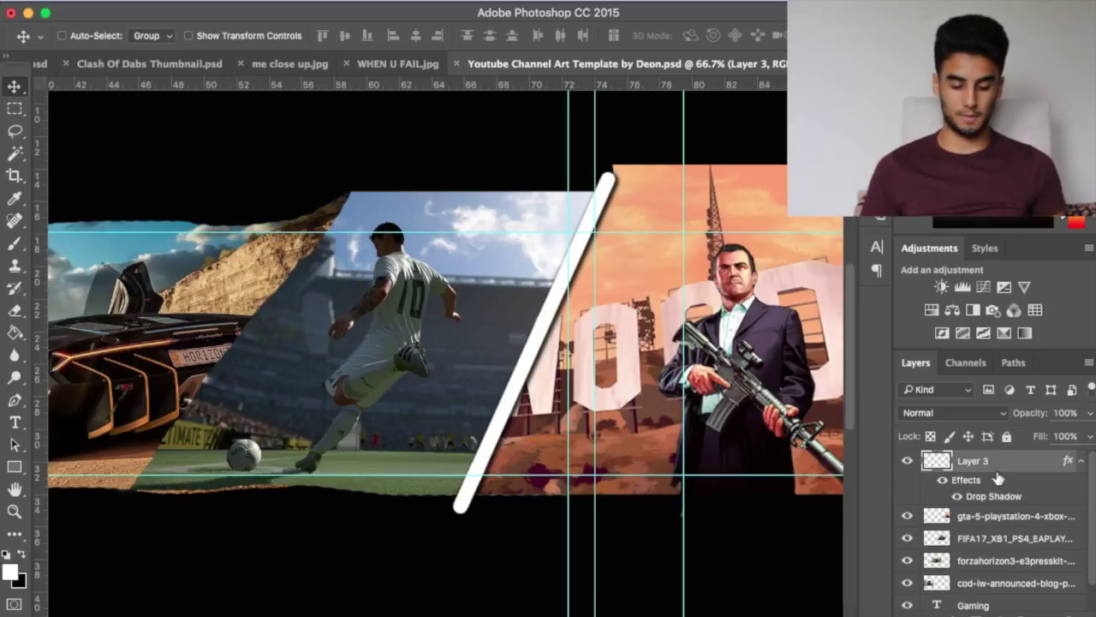
Duplicate the shadowed white line, move the copy to the boundary between the Forza and FIFA images, and rotate it slightly clockwise.
{"action": "key", "text": "super+j"}
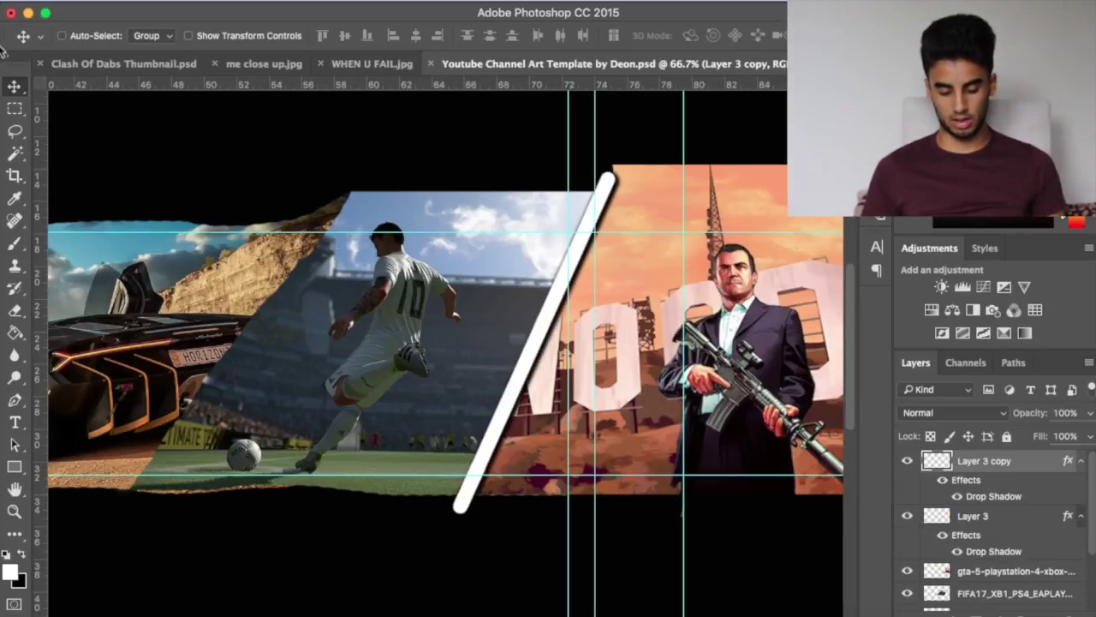
{"action": "left_click_drag", "start_coordinate": [540, 376], "coordinate": [223, 364]}
{"action": "scroll", "coordinate": [445, 301], "scroll_direction": "left", "scroll_amount": 5}
{"action": "key", "text": "super+t"}
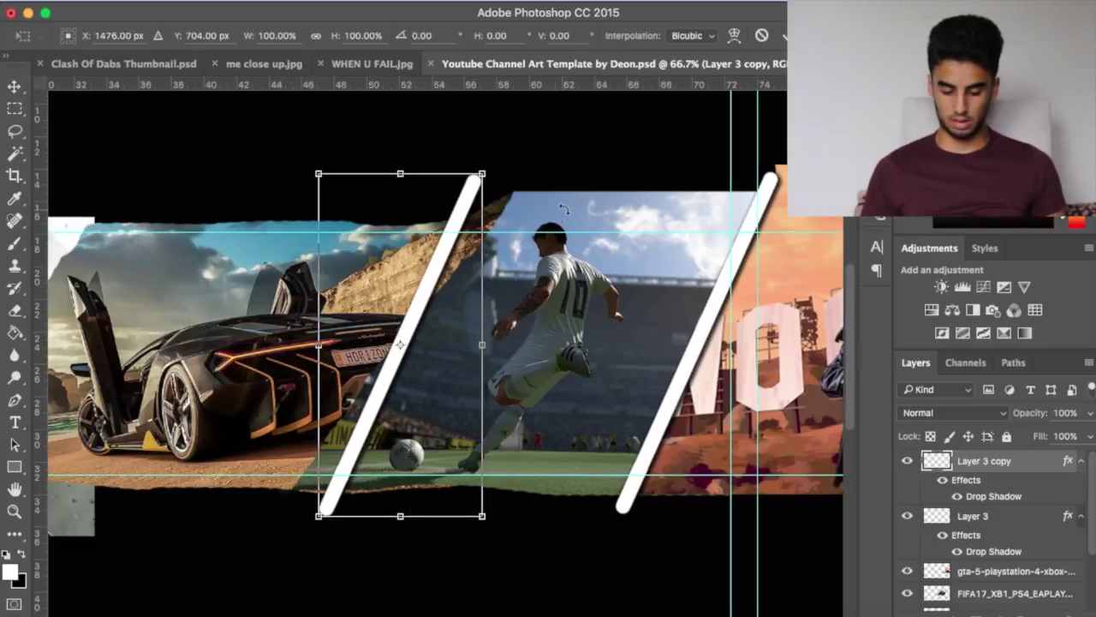
{"action": "left_click_drag", "start_coordinate": [565, 206], "coordinate": [588, 218]}
{"action": "key", "text": "Return"}
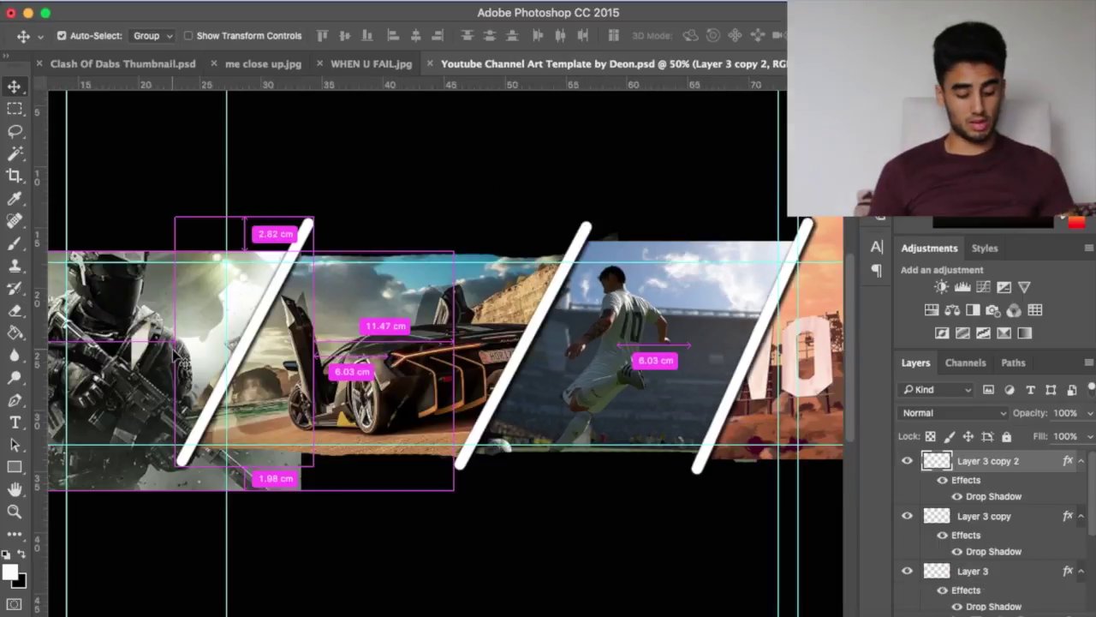
Rotate the white line between the Call of Duty and Forza images to about -58.43 degrees so it slants the opposite way.
{"action": "key", "text": "super+plus"}
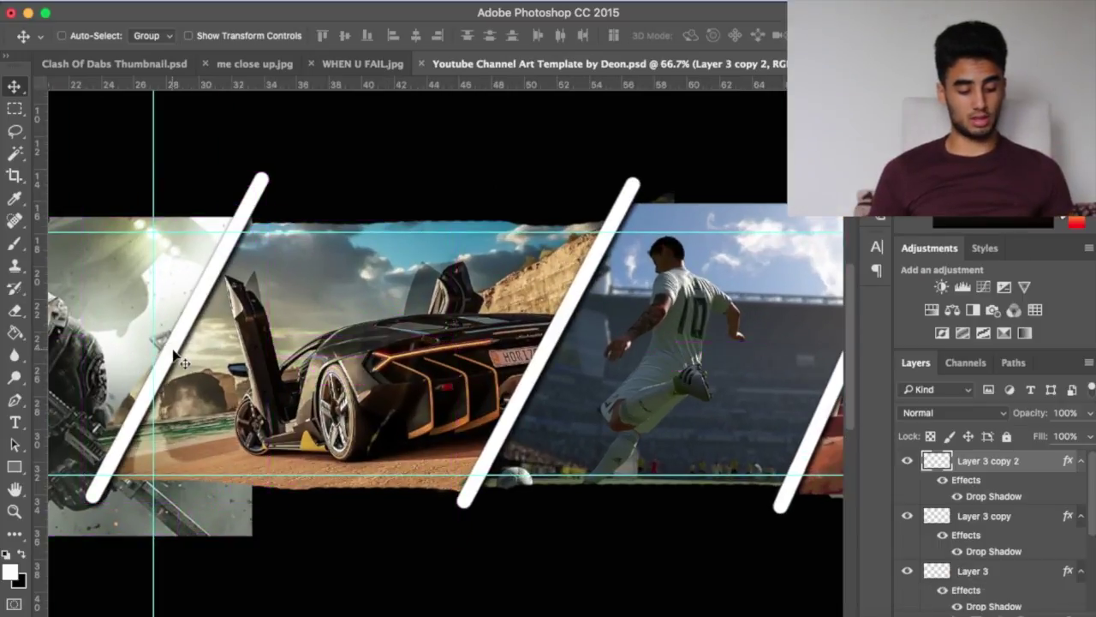
{"action": "key", "text": "ctrl+t"}
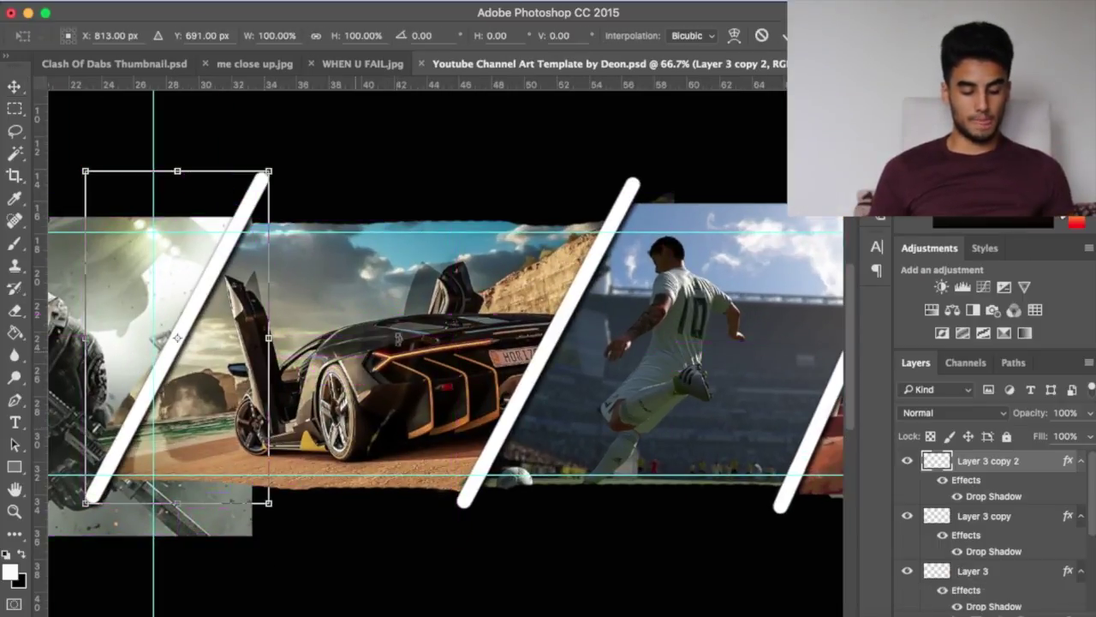
{"action": "left_click_drag", "start_coordinate": [416, 335], "coordinate": [308, 118]}
{"action": "key", "text": "super+minus"}
{"action": "key", "text": "ctrl+minus"}
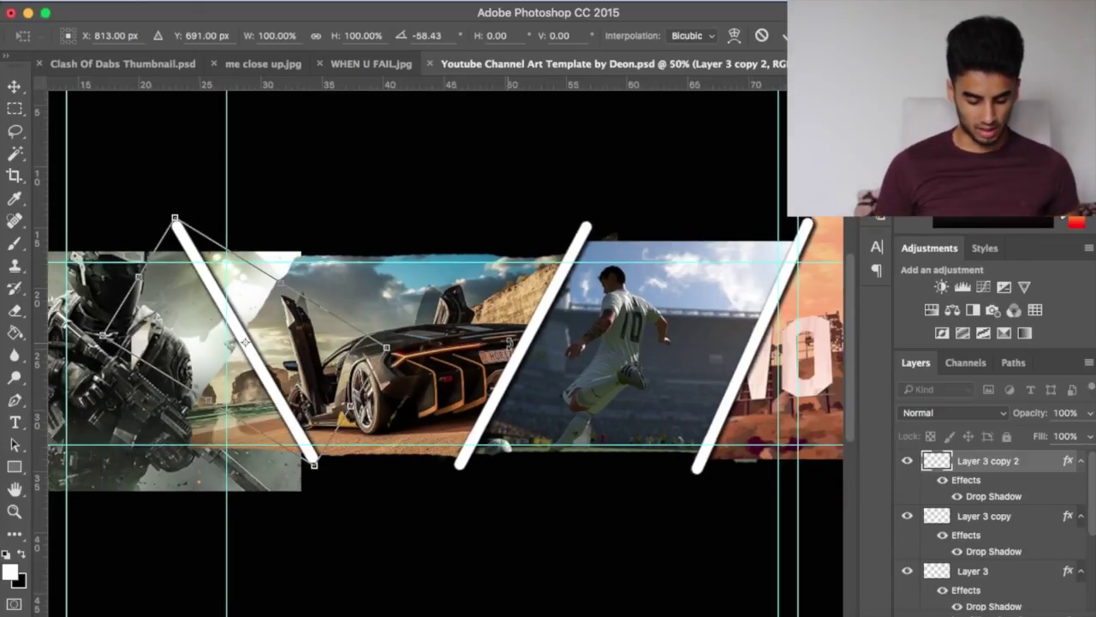
{"action": "scroll", "coordinate": [396, 315], "scroll_direction": "left", "scroll_amount": 6}
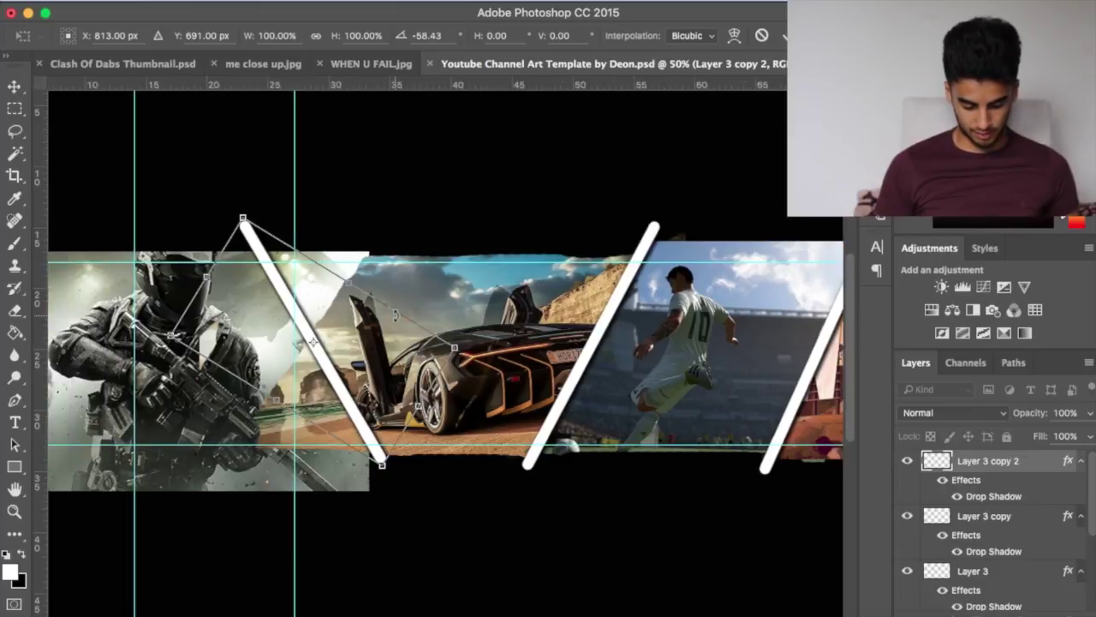
{"action": "scroll", "coordinate": [396, 315], "scroll_direction": "right", "scroll_amount": 2}
Move the line between Call of Duty and Forza to about X 771 px, Y 710 px and adjust its rotation to about -57.04 degrees.
{"action": "mouse_move", "coordinate": [421, 324]}
{"action": "left_mouse_down"}
{"action": "mouse_move", "coordinate": [441, 360]}
{"action": "mouse_move", "coordinate": [422, 327]}
{"action": "left_mouse_up"}
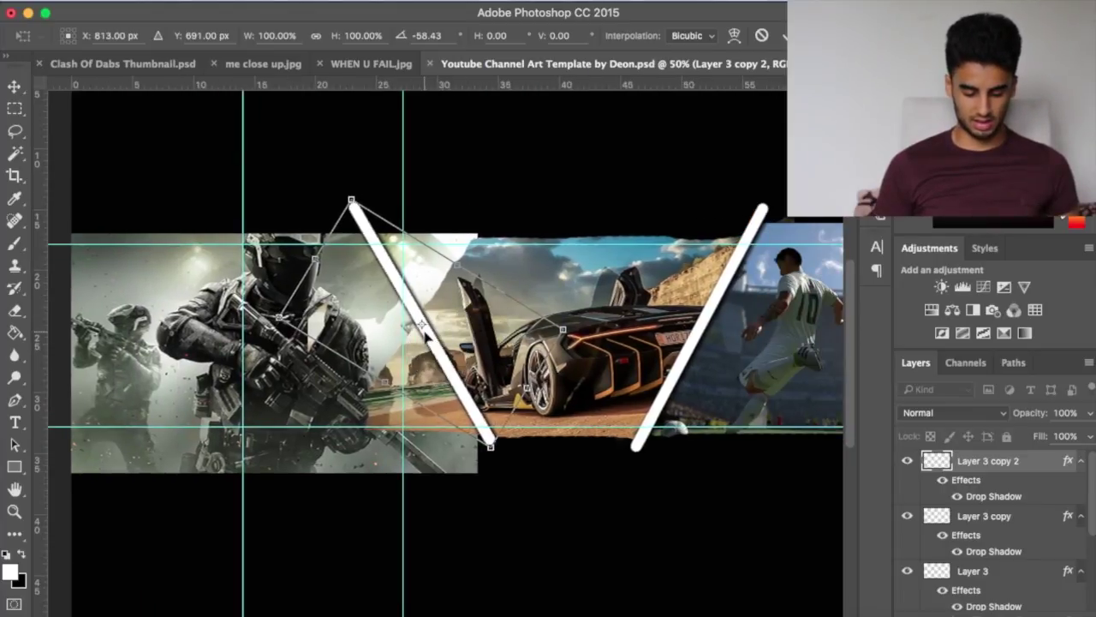
{"action": "left_click_drag", "start_coordinate": [396, 283], "coordinate": [377, 289]}
{"action": "scroll", "coordinate": [617, 414], "scroll_direction": "right", "scroll_amount": 6}
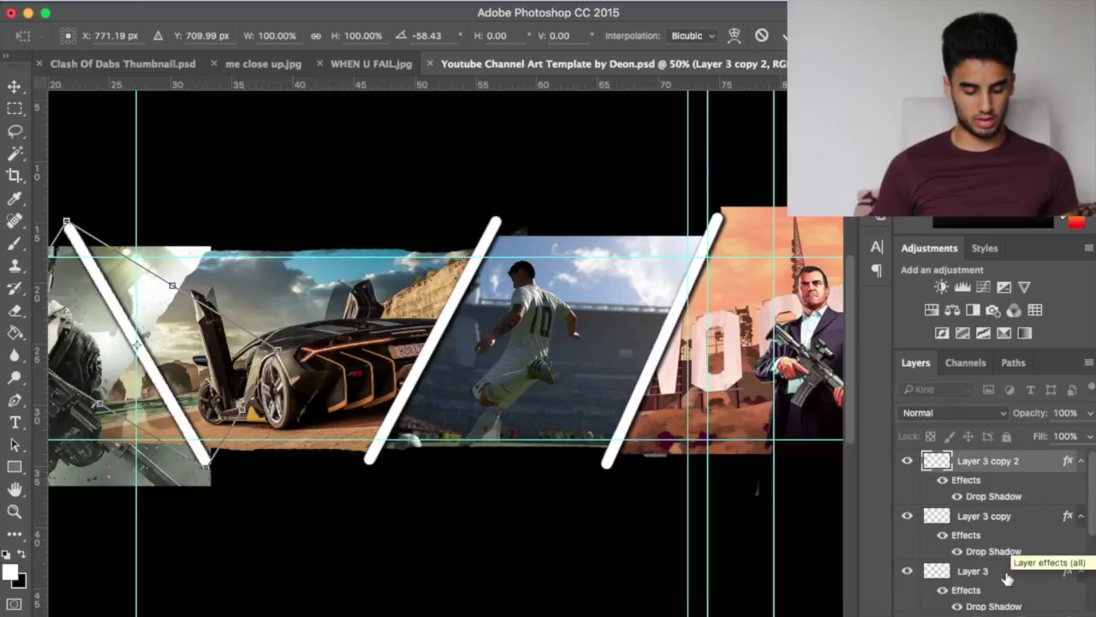
{"action": "left_click_drag", "start_coordinate": [734, 275], "coordinate": [777, 295]}
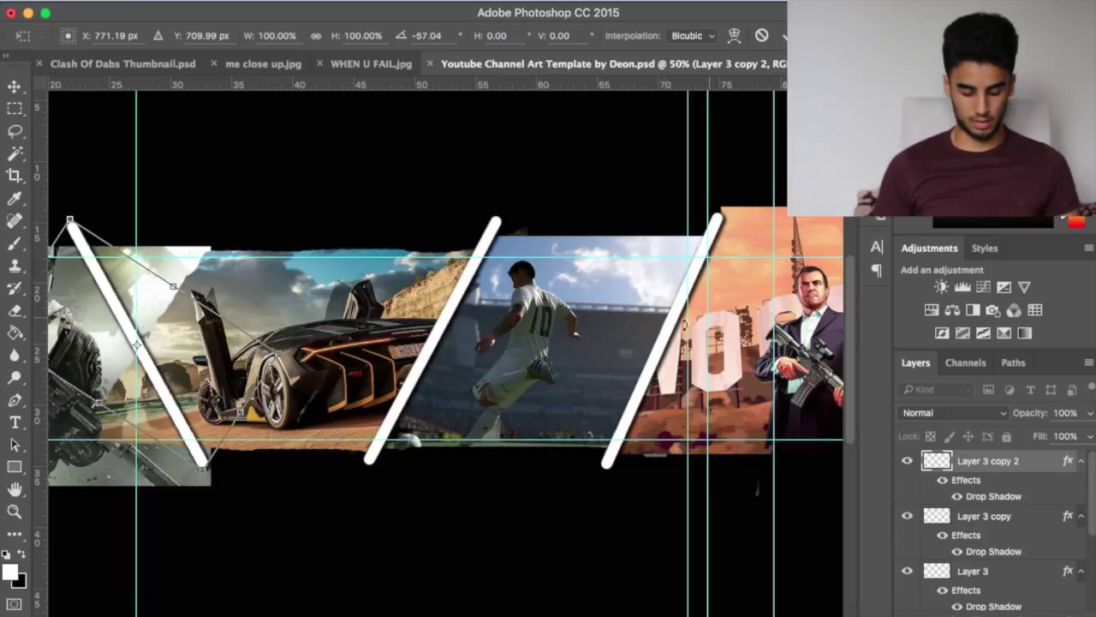
{"action": "key", "text": "Return"}
Rotate the Layer 3 line between the FIFA and GTA 5 images counterclockwise so it slants the opposite way.
{"action": "left_click", "coordinate": [1001, 522]}
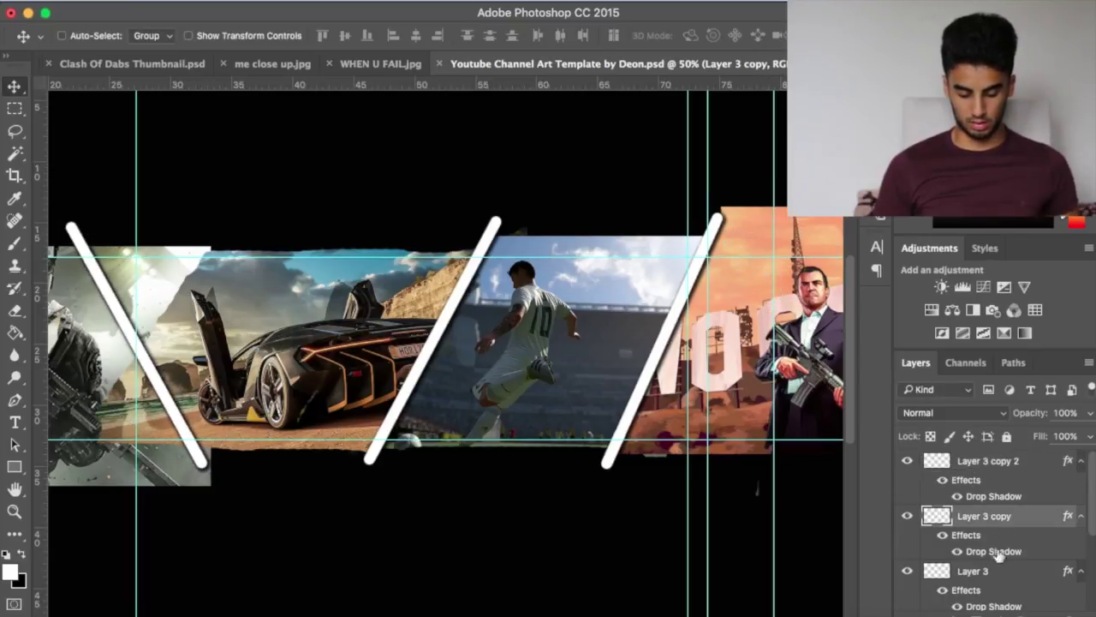
{"action": "left_click", "coordinate": [989, 575]}
{"action": "key", "text": "super+t"}
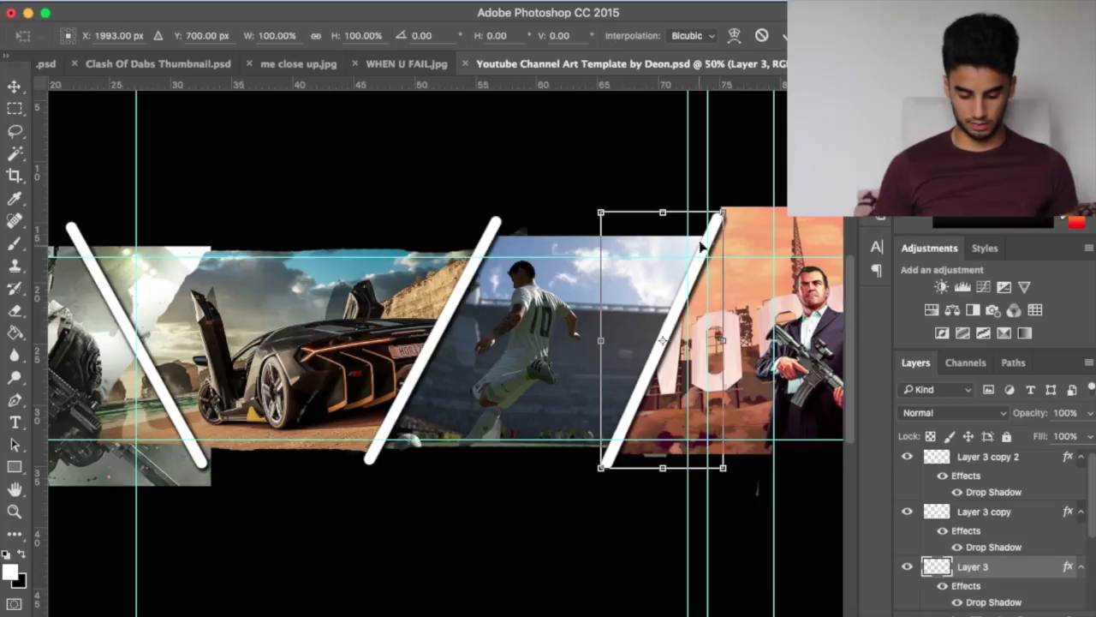
{"action": "left_click_drag", "start_coordinate": [753, 228], "coordinate": [653, 226]}
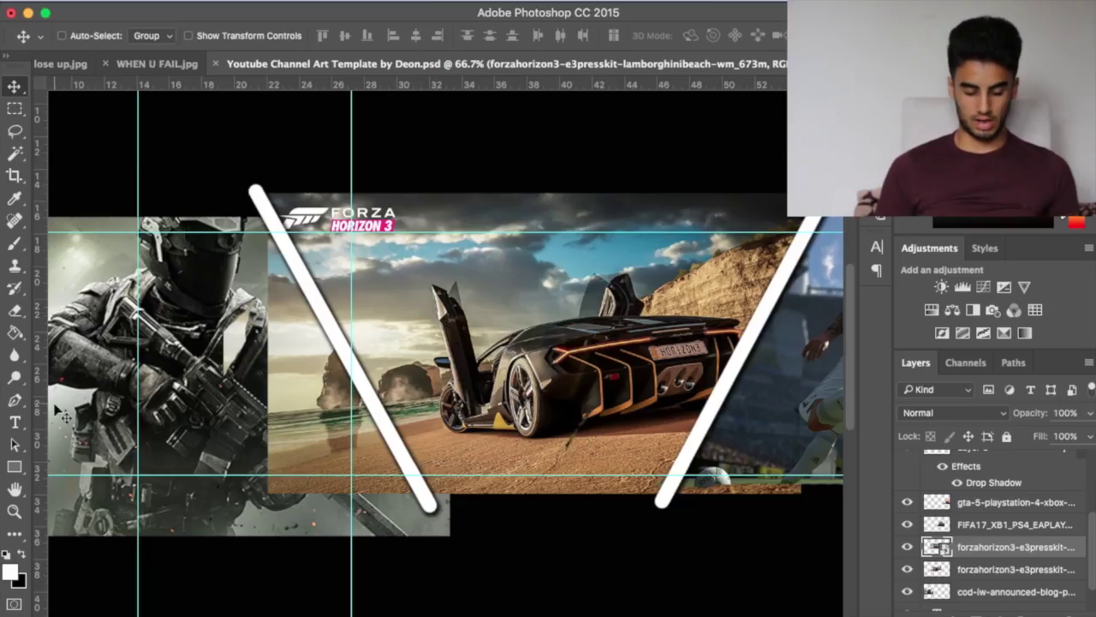
Rasterize the full Forza Horizon 3 image layer and erase its part beyond the divider line over the Call of Duty soldier.
{"action": "left_click", "coordinate": [17, 313]}
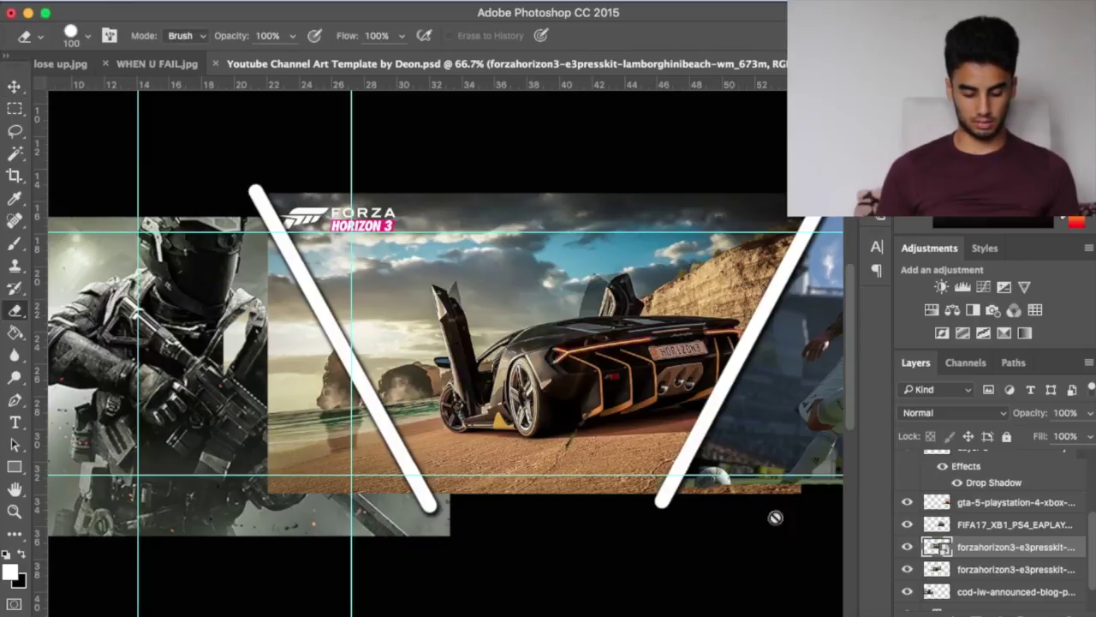
{"action": "left_click", "coordinate": [276, 434]}
{"action": "key", "text": "Return"}
{"action": "mouse_move", "coordinate": [286, 473]}
{"action": "left_mouse_down"}
{"action": "mouse_move", "coordinate": [254, 440]}
{"action": "mouse_move", "coordinate": [351, 501]}
{"action": "mouse_move", "coordinate": [275, 362]}
{"action": "mouse_move", "coordinate": [324, 463]}
{"action": "mouse_move", "coordinate": [306, 427]}
{"action": "mouse_move", "coordinate": [325, 439]}
{"action": "mouse_move", "coordinate": [257, 351]}
{"action": "mouse_move", "coordinate": [312, 428]}
{"action": "left_mouse_up"}
{"action": "left_click", "coordinate": [977, 590]}
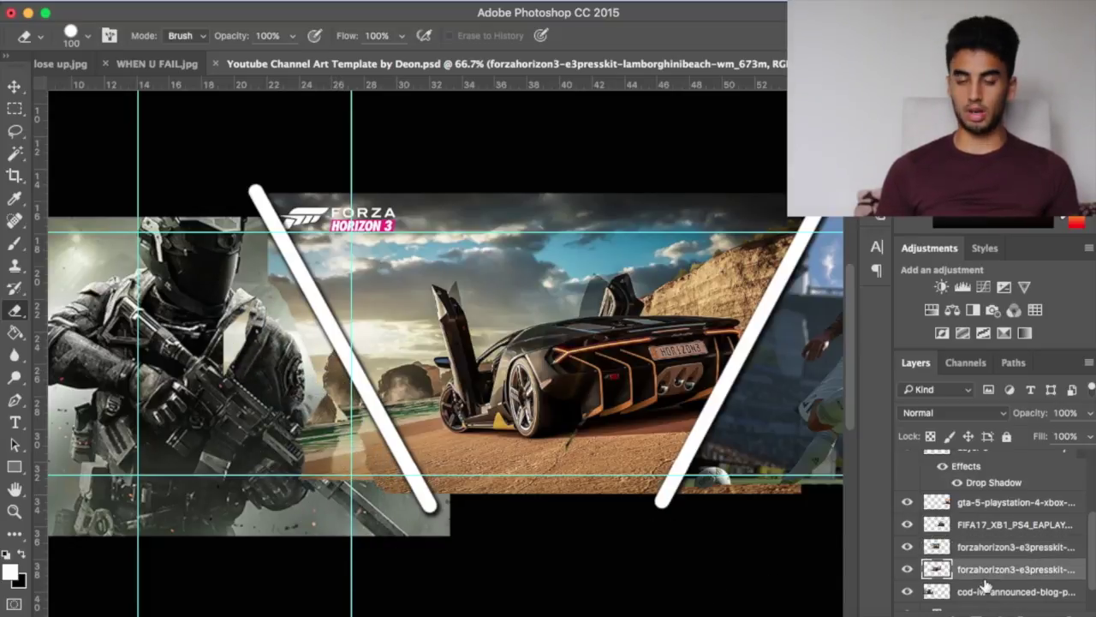
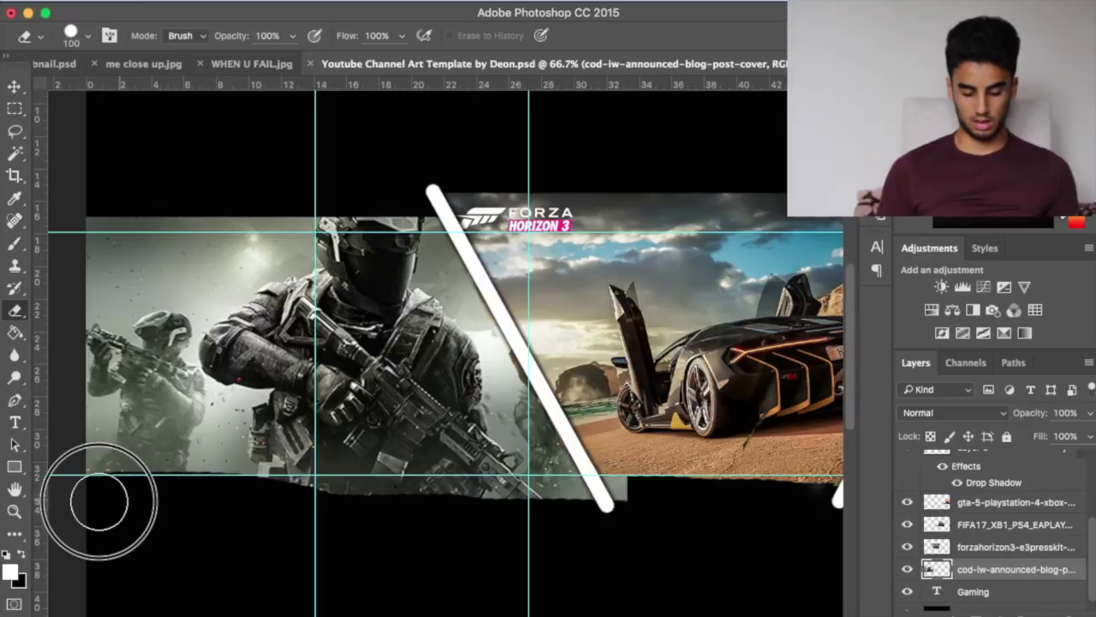
Undo the last eraser stroke and trim the lower edge of the Call of Duty image slightly below the horizontal guide.
{"action": "key", "text": "super+z"}
{"action": "mouse_move", "coordinate": [656, 534]}
{"action": "left_mouse_down"}
{"action": "mouse_move", "coordinate": [282, 551]}
{"action": "mouse_move", "coordinate": [60, 506]}
{"action": "mouse_move", "coordinate": [453, 533]}
{"action": "mouse_move", "coordinate": [591, 579]}
{"action": "left_mouse_up"}
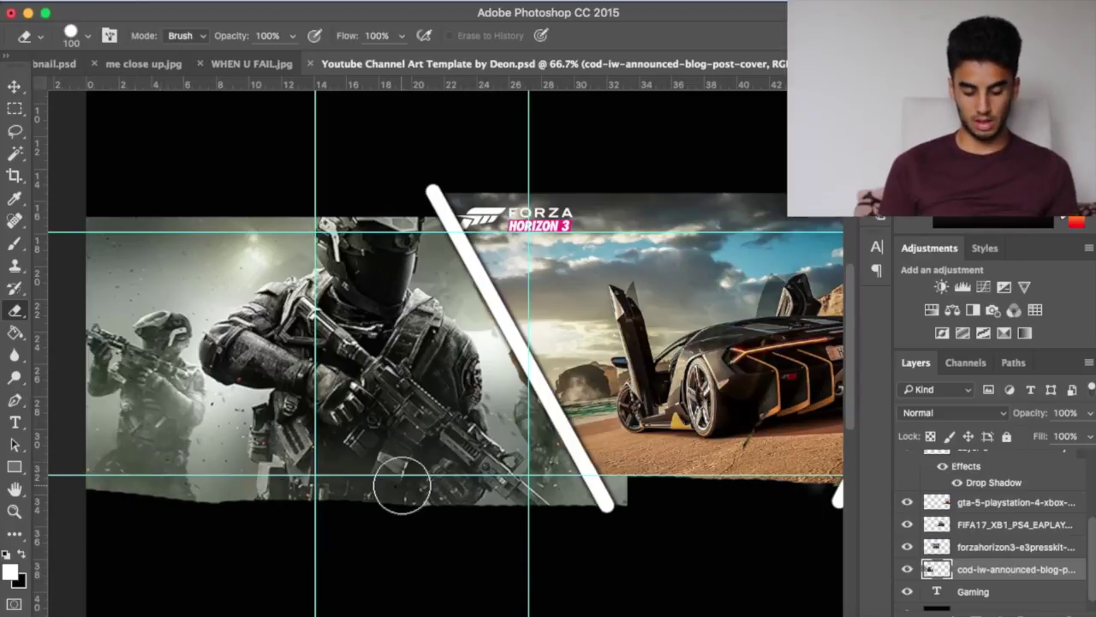
{"action": "scroll", "coordinate": [401, 479], "scroll_direction": "right", "scroll_amount": 10}
{"action": "scroll", "coordinate": [402, 484], "scroll_direction": "left", "scroll_amount": 2}
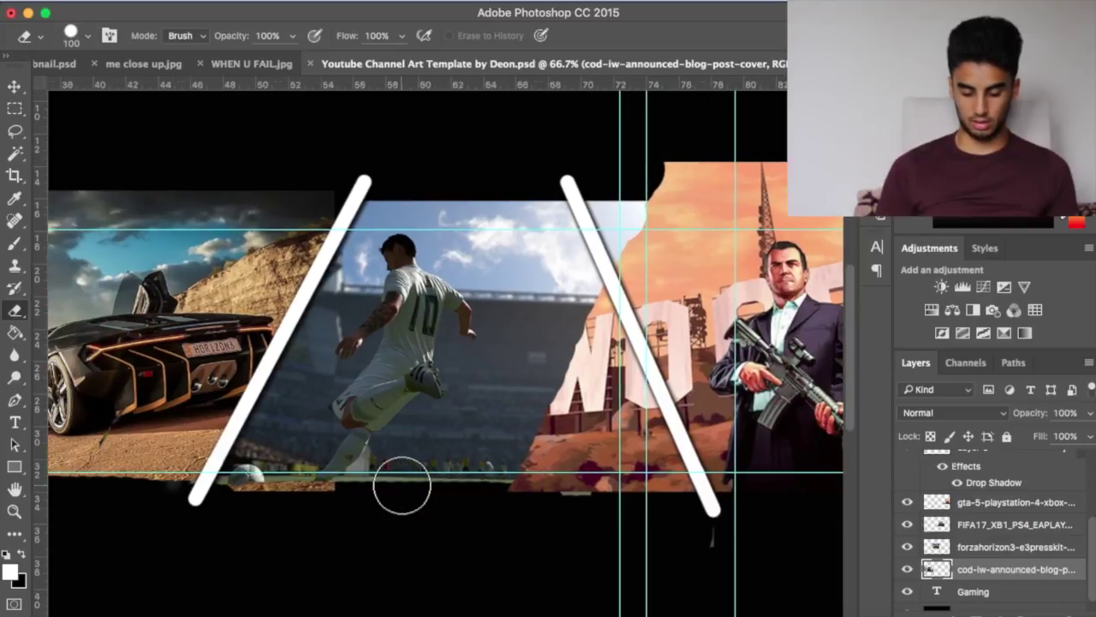
{"action": "scroll", "coordinate": [401, 485], "scroll_direction": "left", "scroll_amount": 2}
{"action": "scroll", "coordinate": [403, 486], "scroll_direction": "down", "scroll_amount": 3}
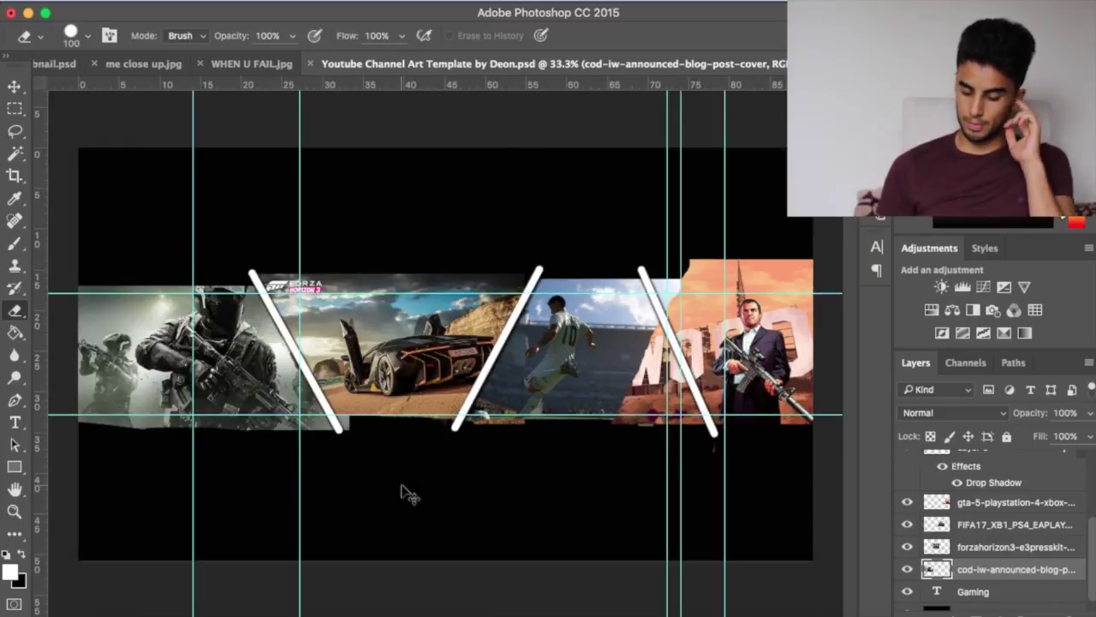
Delete the trimmed GTA 5 image layer from the banner.
{"action": "scroll", "coordinate": [401, 485], "scroll_direction": "right", "scroll_amount": 5}
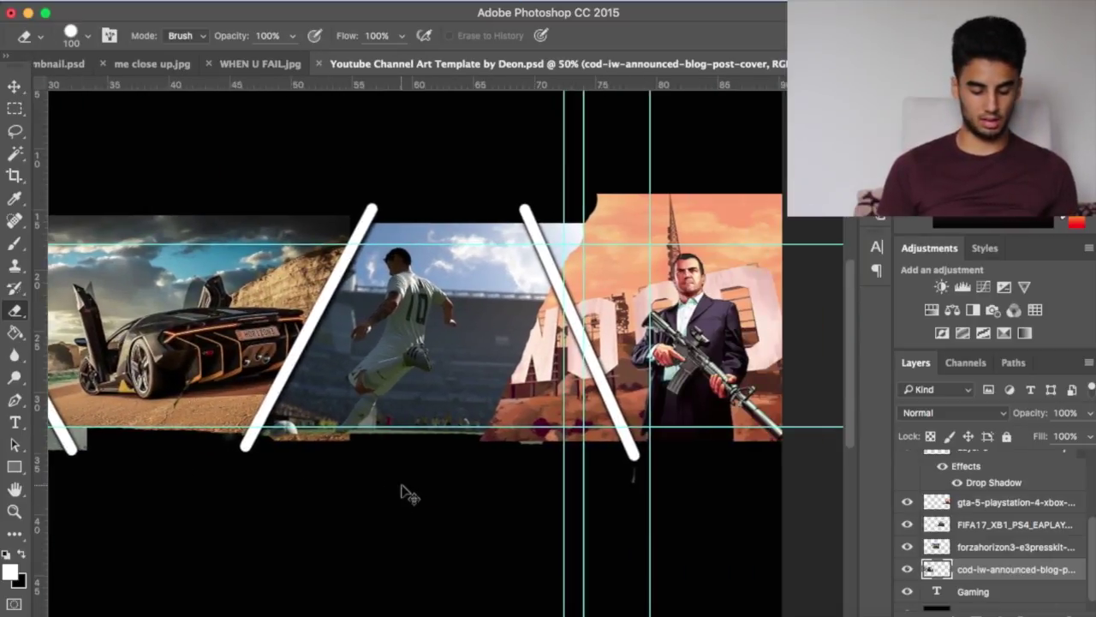
{"action": "scroll", "coordinate": [401, 485], "scroll_direction": "up", "scroll_amount": 1}
{"action": "scroll", "coordinate": [409, 495], "scroll_direction": "up", "scroll_amount": 1}
{"action": "left_click", "coordinate": [1051, 505]}
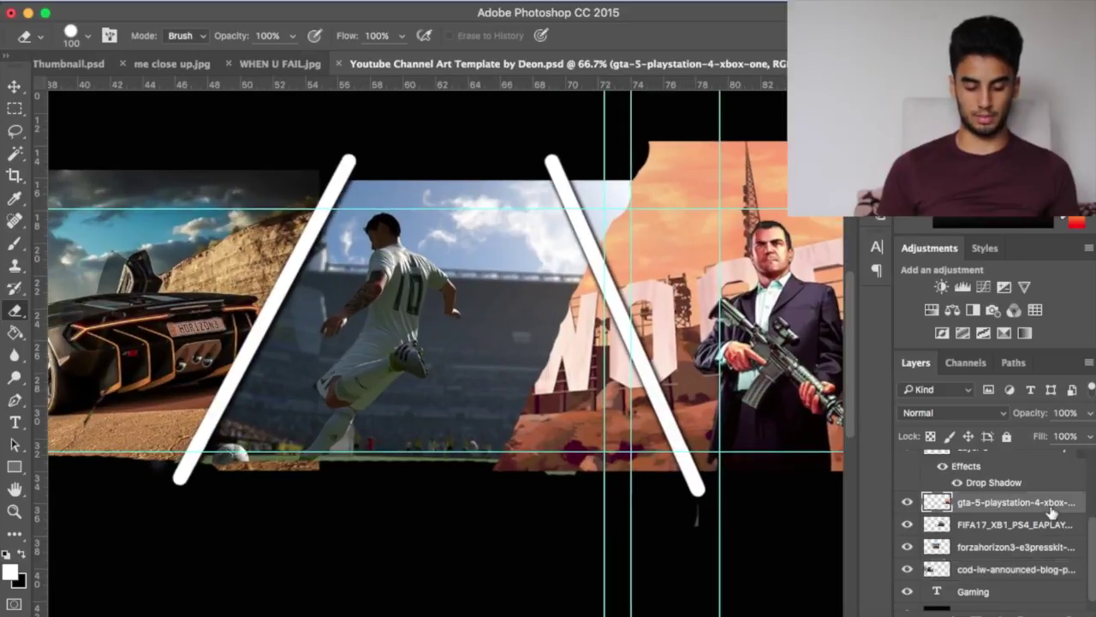
{"action": "key", "text": "BackSpace"}
Place the gta-5-playstation-4-xbox-one image again, scaled down to the band height at the banner's right end.
{"action": "left_click", "coordinate": [86, 613]}
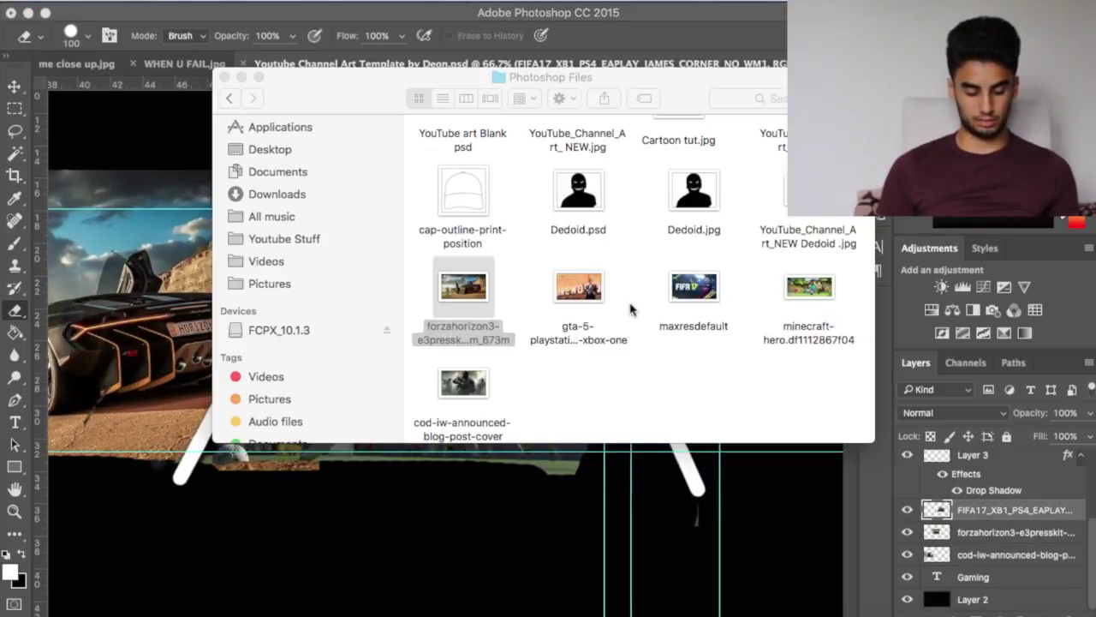
{"action": "left_click_drag", "start_coordinate": [579, 288], "coordinate": [428, 314]}
{"action": "left_click_drag", "start_coordinate": [287, 259], "coordinate": [154, 178]}
{"action": "scroll", "coordinate": [154, 178], "scroll_direction": "right", "scroll_amount": 1}
{"action": "scroll", "coordinate": [367, 360], "scroll_direction": "down", "scroll_amount": 1}
{"action": "mouse_move", "coordinate": [358, 297]}
{"action": "left_mouse_down"}
{"action": "mouse_move", "coordinate": [696, 306]}
{"action": "mouse_move", "coordinate": [571, 306]}
{"action": "left_mouse_up"}
{"action": "key", "text": "Return"}
{"action": "key", "text": "e"}
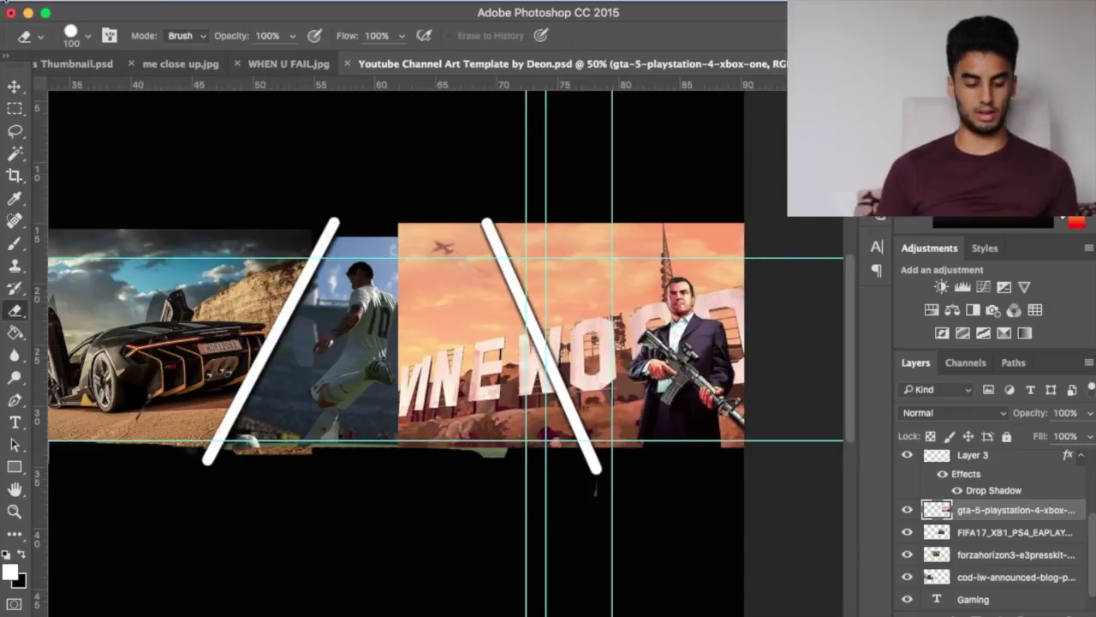
Shift the new GTA 5 image slightly left and erase its part beyond the divider line over the FIFA player.
{"action": "key", "text": "v"}
{"action": "left_click_drag", "start_coordinate": [739, 366], "coordinate": [713, 373]}
{"action": "left_click", "coordinate": [16, 311]}
{"action": "mouse_move", "coordinate": [364, 257]}
{"action": "left_mouse_down"}
{"action": "mouse_move", "coordinate": [379, 318]}
{"action": "mouse_move", "coordinate": [411, 232]}
{"action": "mouse_move", "coordinate": [558, 502]}
{"action": "mouse_move", "coordinate": [468, 300]}
{"action": "left_mouse_up"}
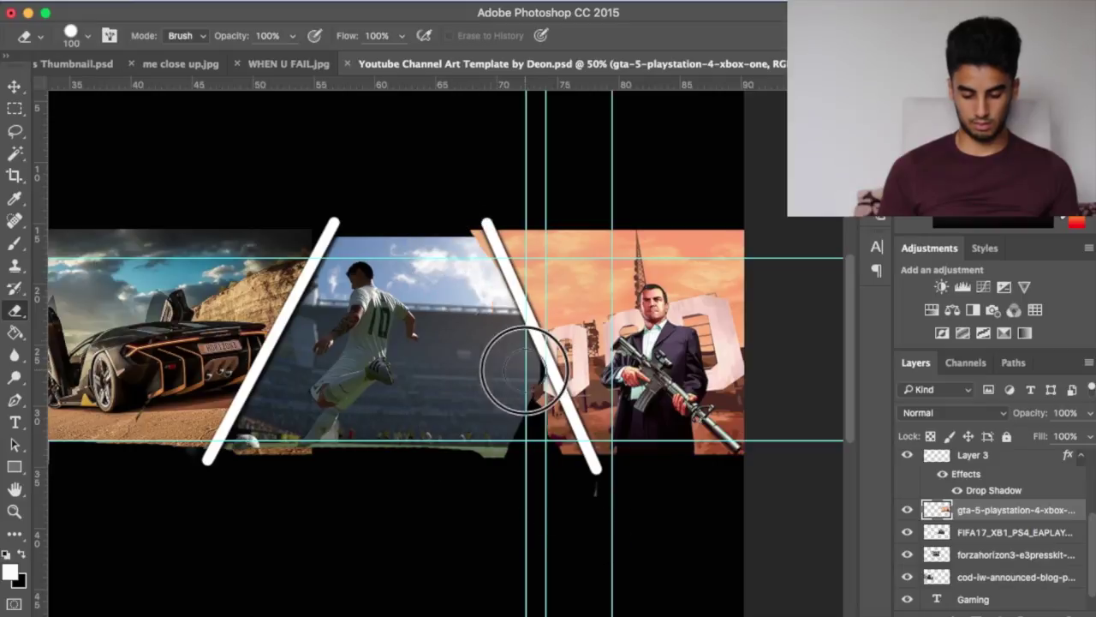
{"action": "mouse_move", "coordinate": [523, 371]}
{"action": "left_mouse_down"}
{"action": "mouse_move", "coordinate": [550, 433]}
{"action": "mouse_move", "coordinate": [476, 262]}
{"action": "left_mouse_up"}
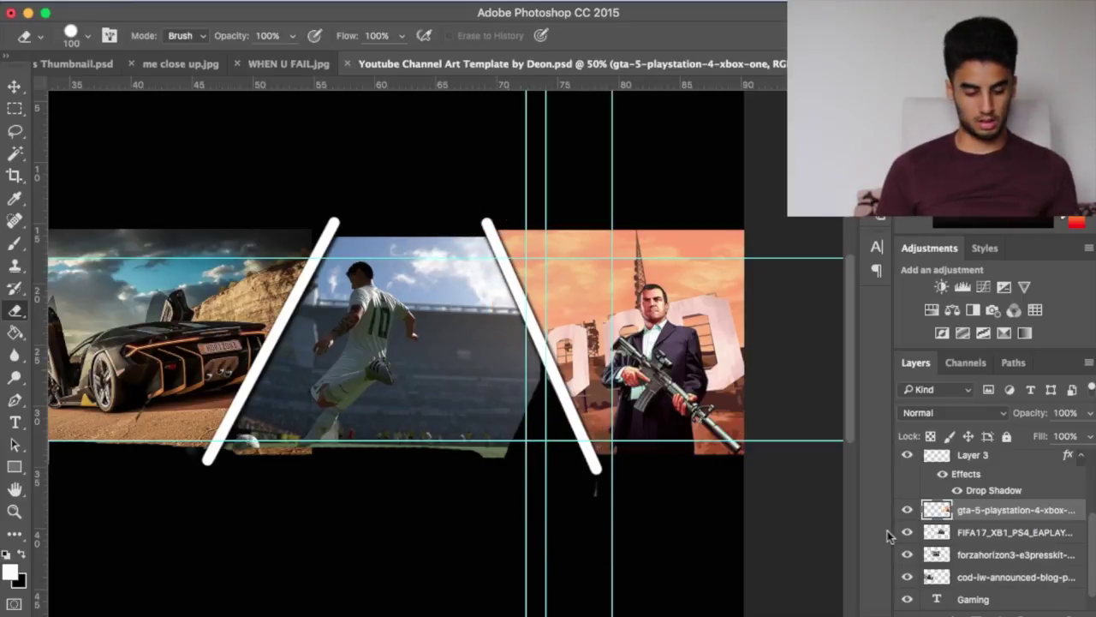
Delete the trimmed FIFA 17 image layer from the banner.
{"action": "key", "text": "v"}
{"action": "left_click", "coordinate": [981, 534]}
{"action": "left_click_drag", "start_coordinate": [381, 368], "coordinate": [457, 367]}
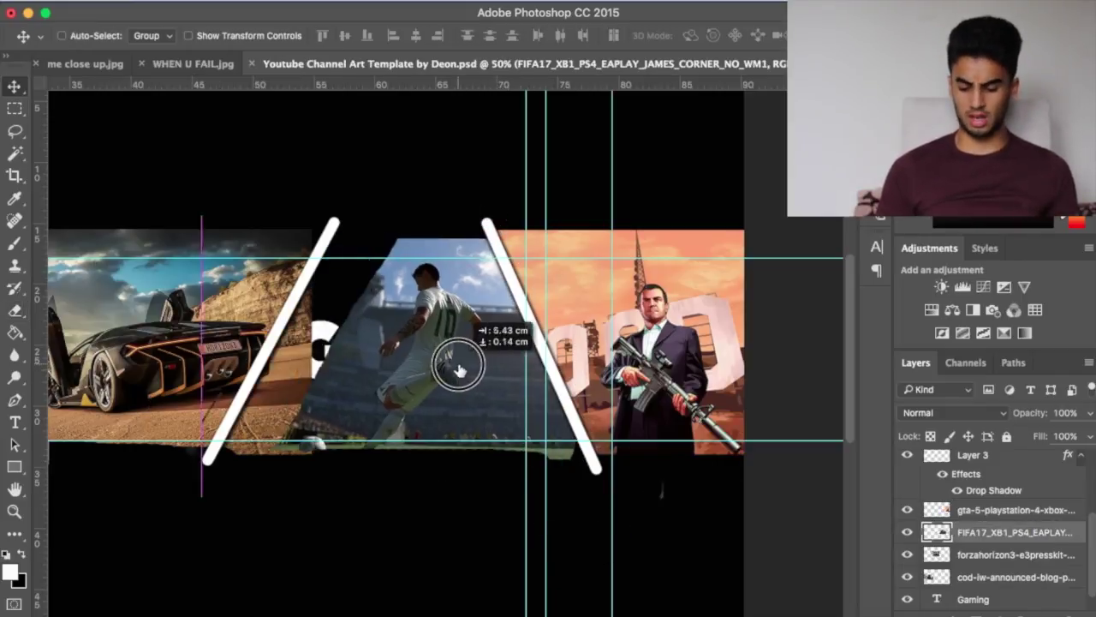
{"action": "key", "text": "BackSpace"}
Place the full FIFA 17 image again and scale it down to fit between the Forza and GTA 5 divider lines.
{"action": "left_click", "coordinate": [103, 599]}
{"action": "scroll", "coordinate": [663, 360], "scroll_direction": "right", "scroll_amount": 4}
{"action": "scroll", "coordinate": [663, 360], "scroll_direction": "right", "scroll_amount": 2}
{"action": "left_click_drag", "start_coordinate": [723, 191], "coordinate": [230, 494]}
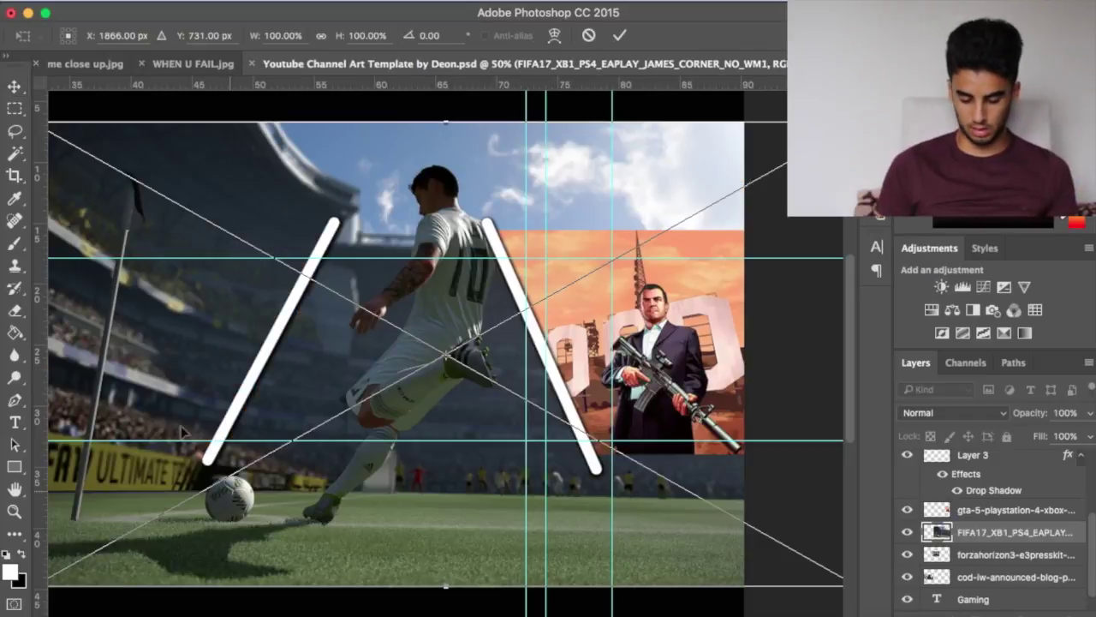
{"action": "key", "text": "super+minus"}
{"action": "left_click_drag", "start_coordinate": [339, 204], "coordinate": [660, 499]}
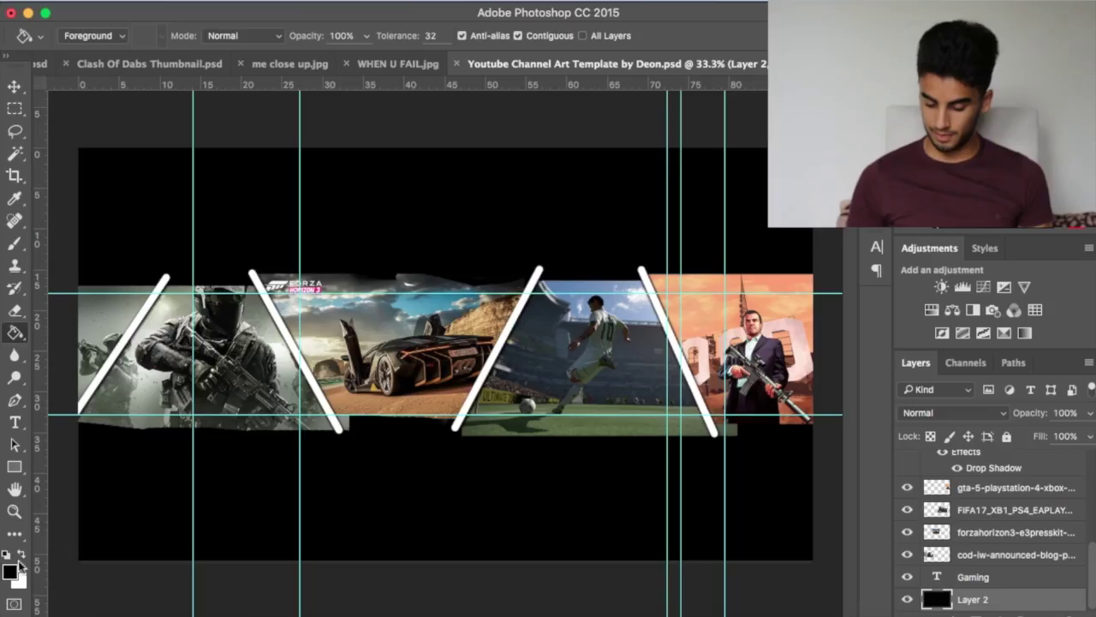
Fill the background layer, Layer 2, with white.
{"action": "left_click", "coordinate": [572, 168]}
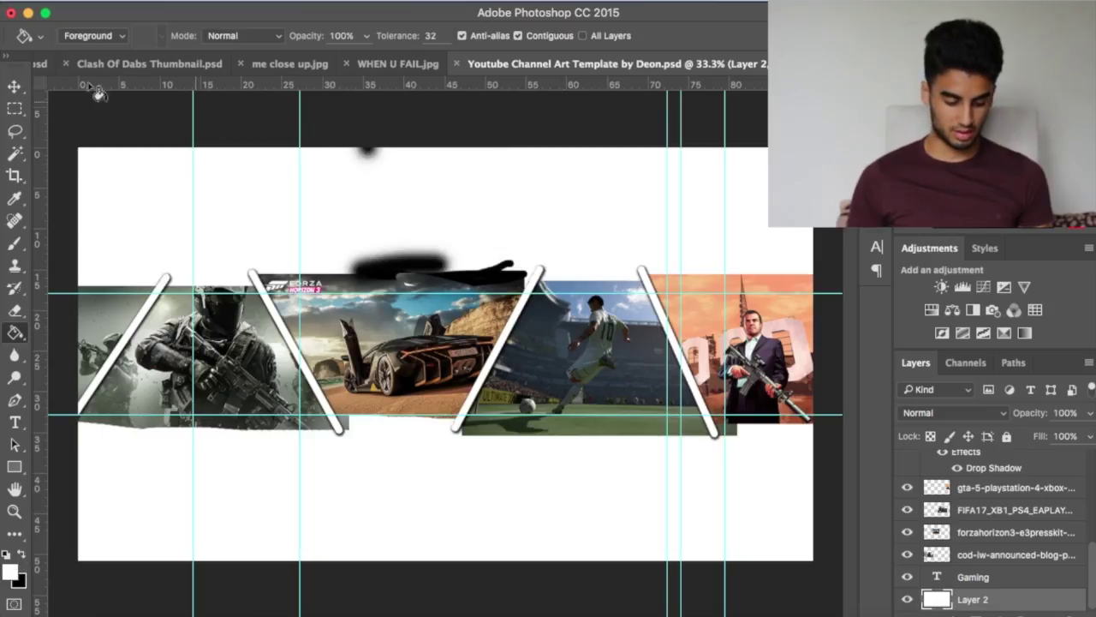
{"action": "left_click", "coordinate": [13, 86]}
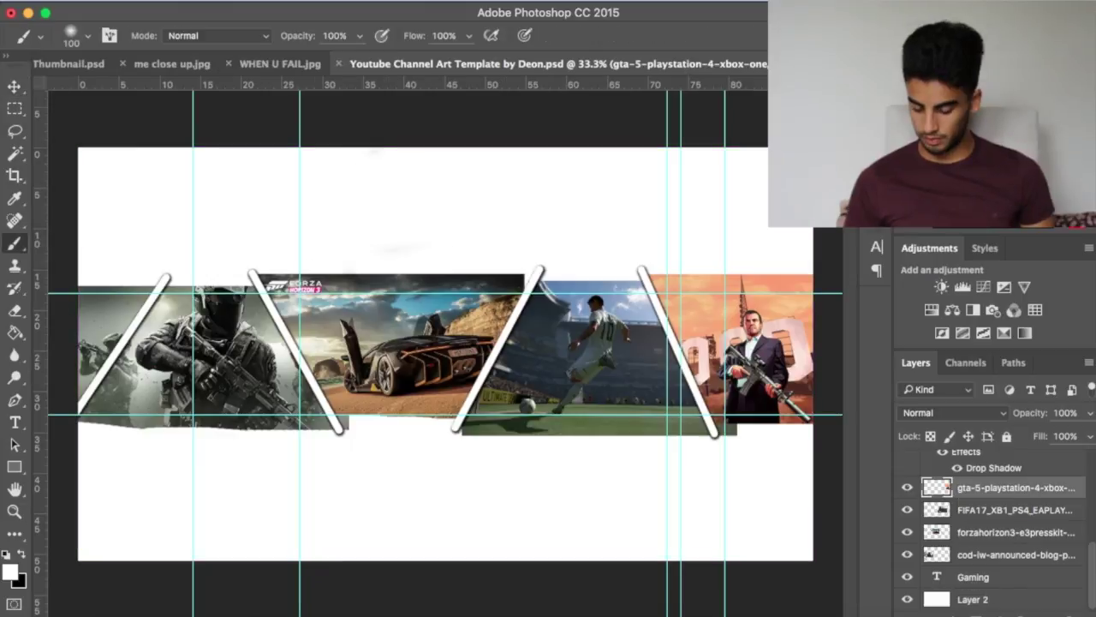
Add a layer mask to each of the GTA 5, FIFA 17, Forza Horizon 3 and Call of Duty image layers.
{"action": "left_click", "coordinate": [991, 614]}
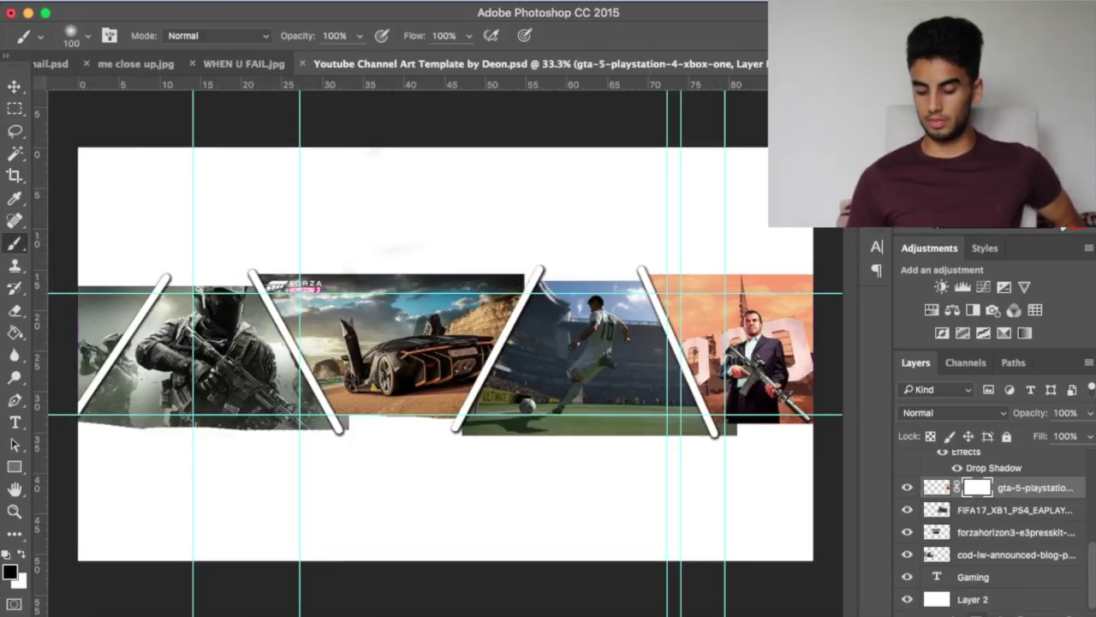
{"action": "left_click", "coordinate": [1003, 512]}
{"action": "left_click", "coordinate": [985, 611]}
{"action": "left_click", "coordinate": [1008, 537]}
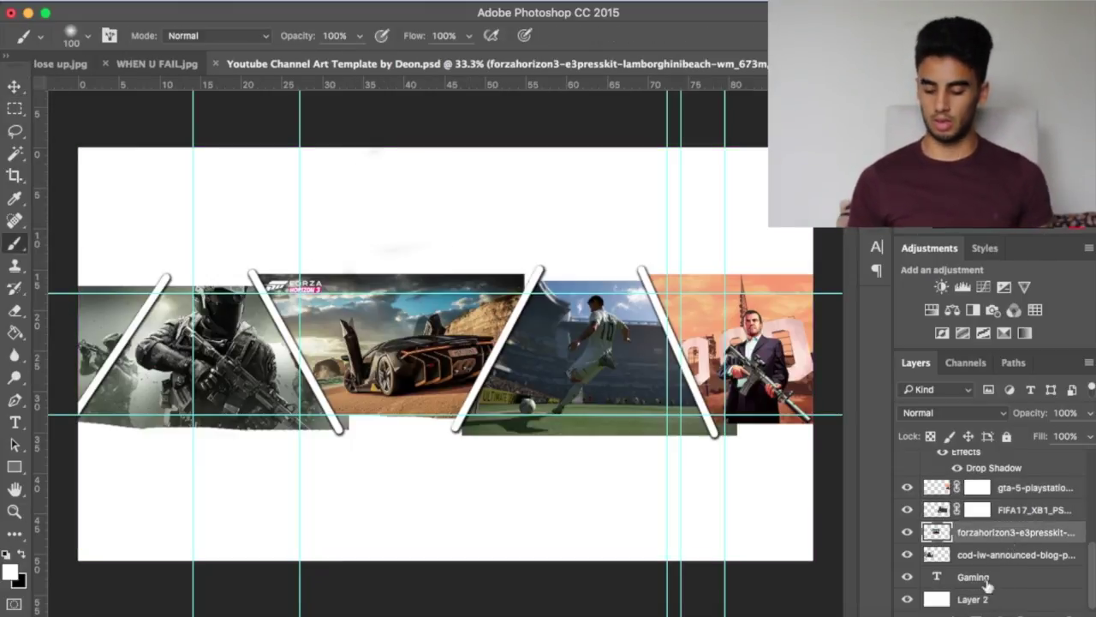
{"action": "left_click", "coordinate": [968, 610]}
{"action": "left_click", "coordinate": [1002, 554]}
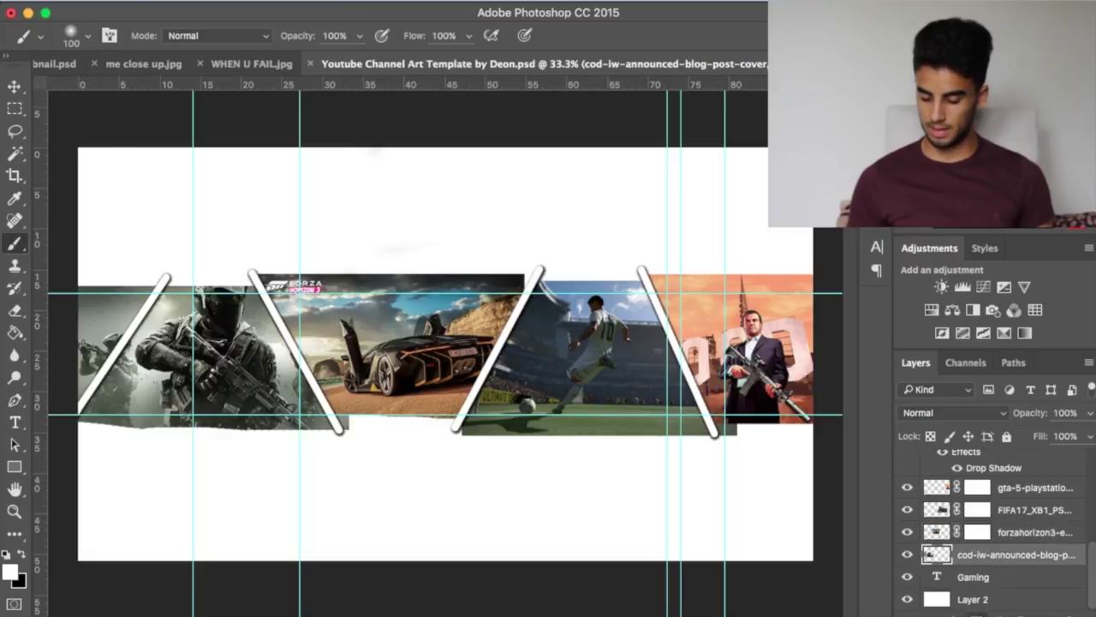
{"action": "left_click", "coordinate": [968, 610]}
Paint black on the GTA 5 layer mask to hide the image above and below the horizontal guides.
{"action": "left_click", "coordinate": [1015, 503]}
{"action": "left_click", "coordinate": [974, 488]}
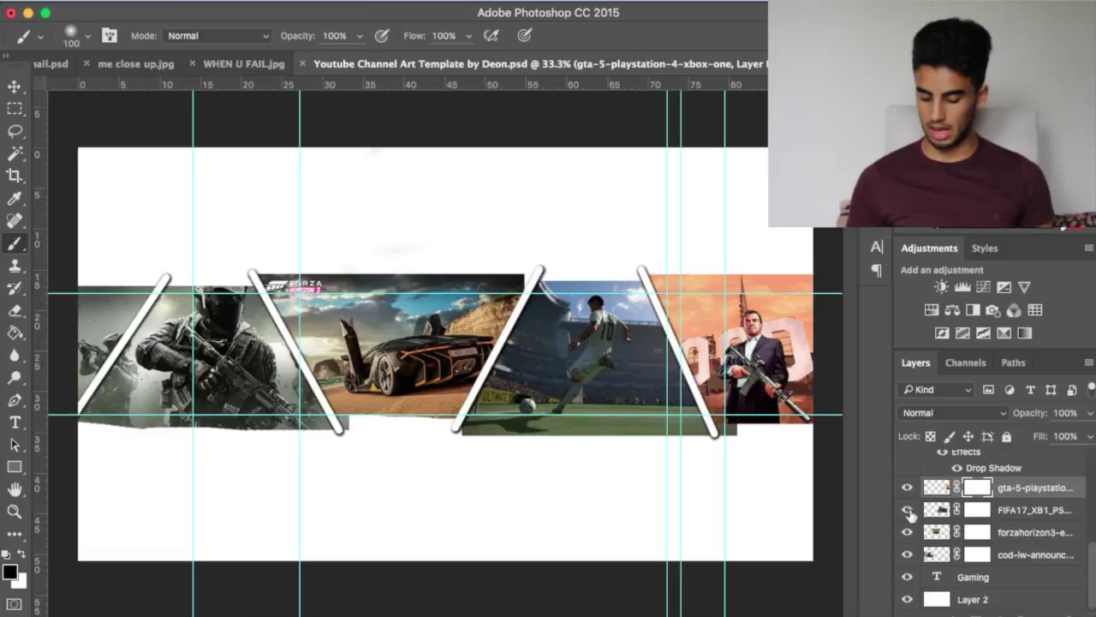
{"action": "key", "text": "super+plus"}
{"action": "scroll", "coordinate": [802, 352], "scroll_direction": "right", "scroll_amount": 6}
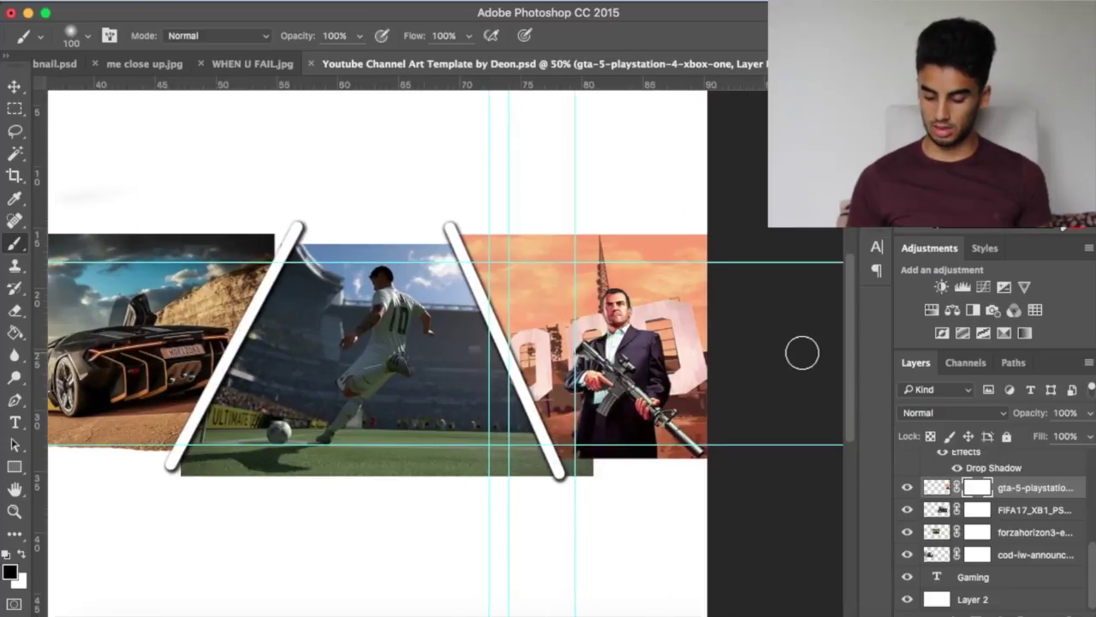
{"action": "mouse_move", "coordinate": [653, 263]}
{"action": "left_mouse_down"}
{"action": "mouse_move", "coordinate": [605, 252]}
{"action": "mouse_move", "coordinate": [534, 265]}
{"action": "mouse_move", "coordinate": [437, 254]}
{"action": "mouse_move", "coordinate": [596, 266]}
{"action": "mouse_move", "coordinate": [365, 252]}
{"action": "mouse_move", "coordinate": [641, 269]}
{"action": "mouse_move", "coordinate": [448, 254]}
{"action": "mouse_move", "coordinate": [455, 269]}
{"action": "mouse_move", "coordinate": [389, 267]}
{"action": "left_mouse_up"}
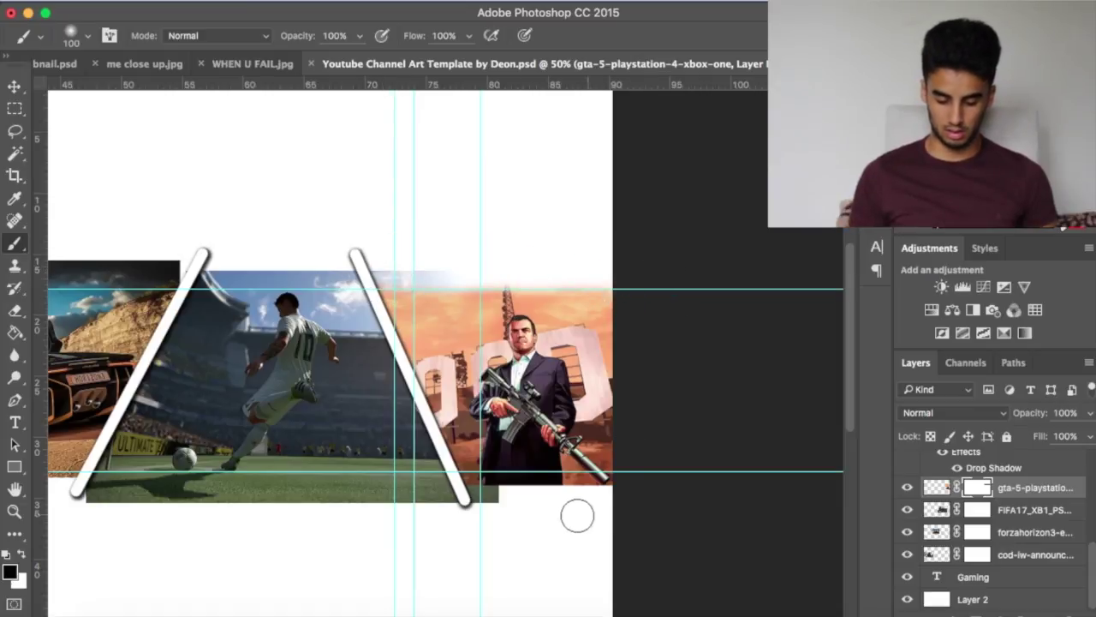
{"action": "mouse_move", "coordinate": [577, 515]}
{"action": "left_mouse_down"}
{"action": "mouse_move", "coordinate": [608, 490]}
{"action": "mouse_move", "coordinate": [460, 482]}
{"action": "left_mouse_up"}
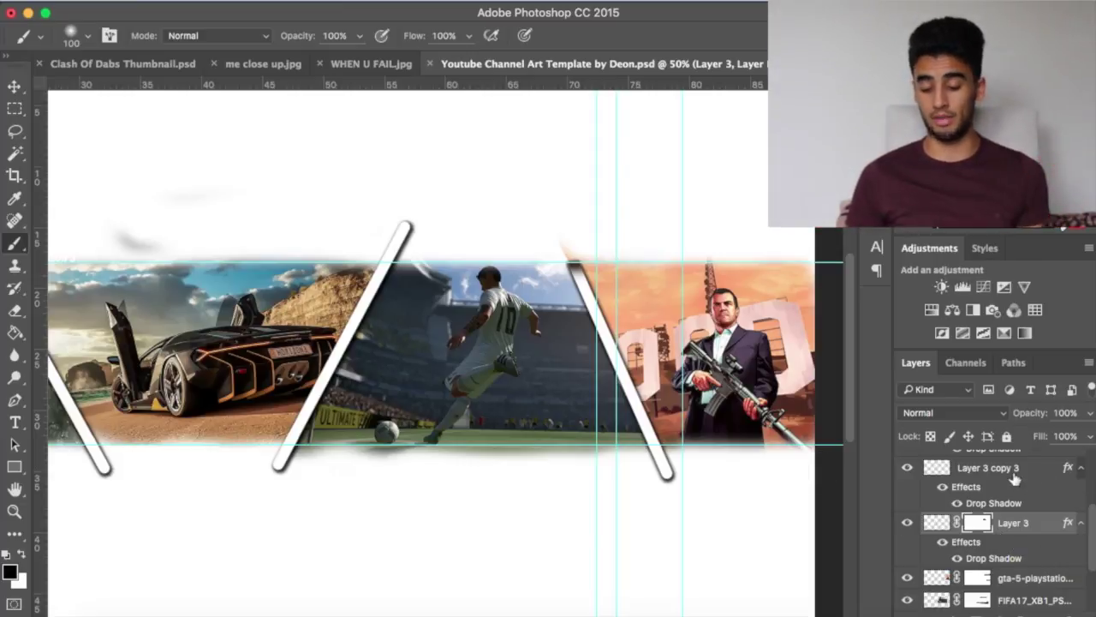
Add a layer mask to the Layer 3 copy 2 divider line.
{"action": "scroll", "coordinate": [1015, 480], "scroll_direction": "up", "scroll_amount": 2}
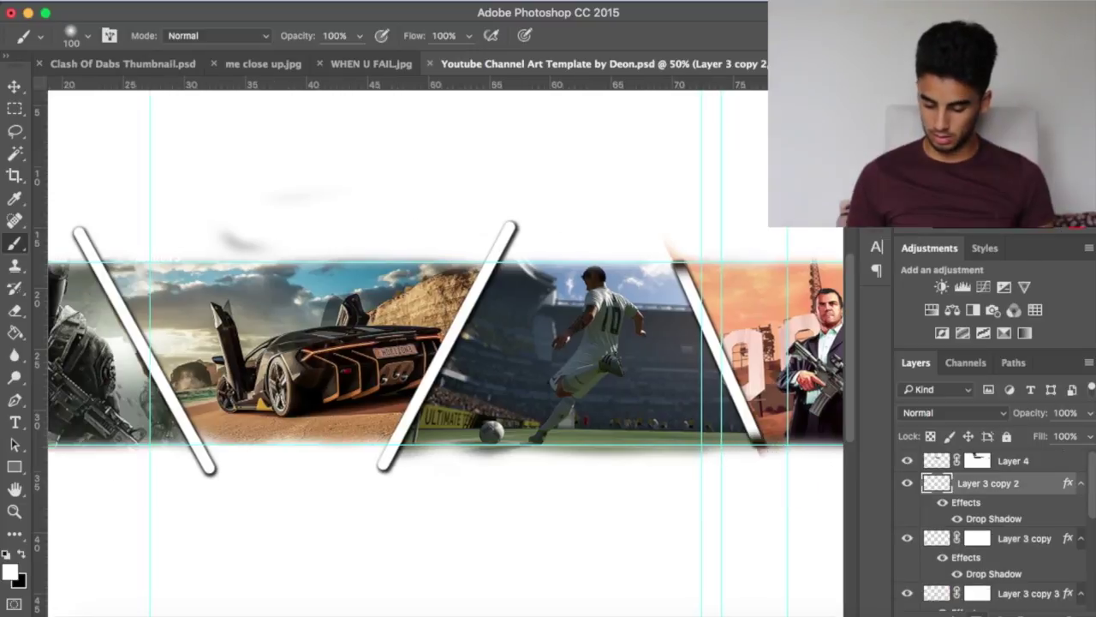
{"action": "left_click", "coordinate": [979, 610]}
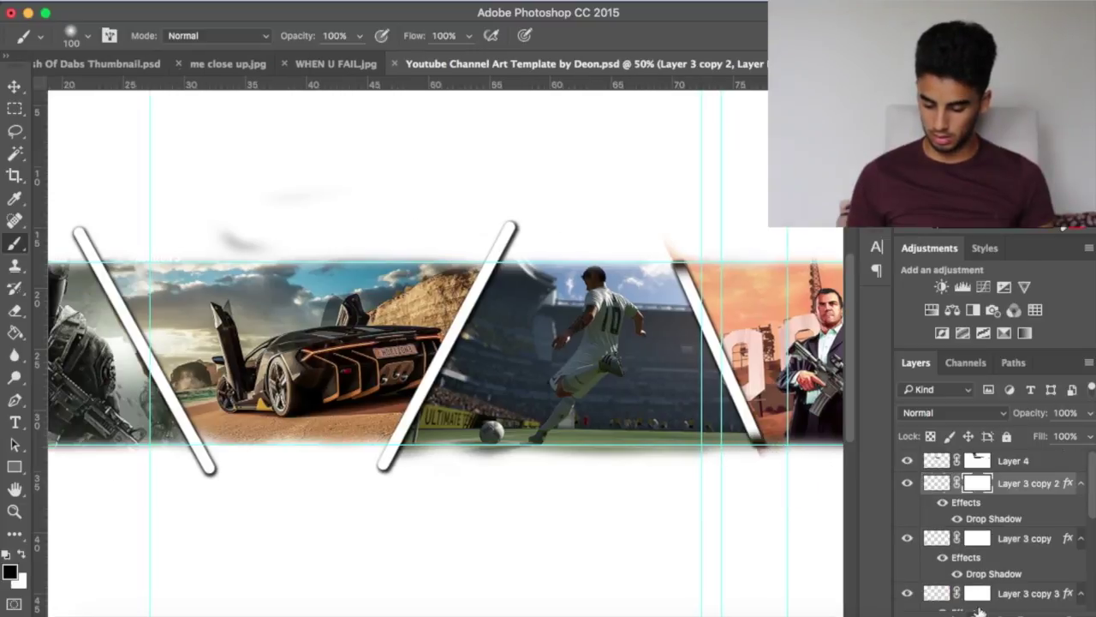
Mask out the ends of the Layer 3 copy line between Forza and FIFA where they extend beyond the horizontal guides.
{"action": "left_click", "coordinate": [1010, 547]}
{"action": "mouse_move", "coordinate": [541, 270]}
{"action": "left_mouse_down"}
{"action": "mouse_move", "coordinate": [526, 223]}
{"action": "mouse_move", "coordinate": [496, 224]}
{"action": "left_mouse_up"}
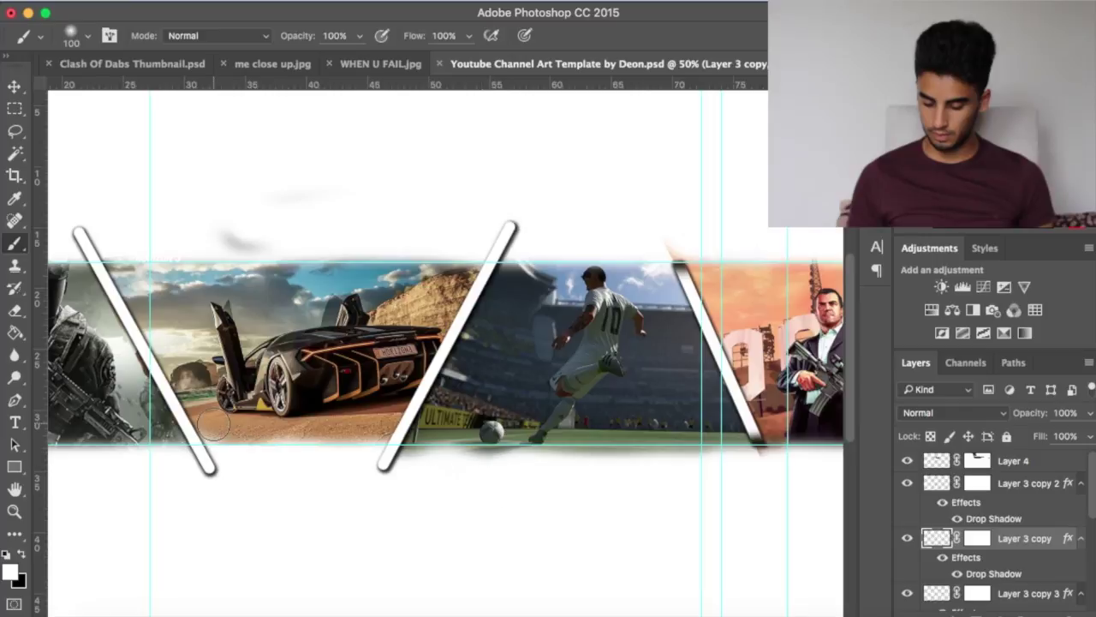
{"action": "left_click_drag", "start_coordinate": [204, 469], "coordinate": [216, 474]}
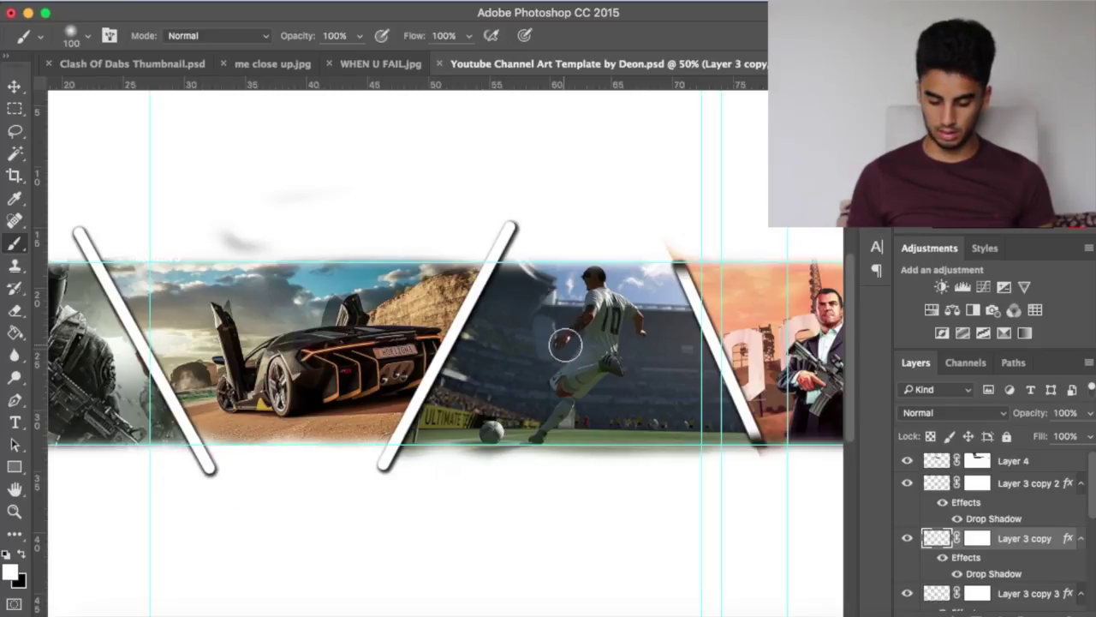
{"action": "scroll", "coordinate": [565, 345], "scroll_direction": "right", "scroll_amount": 5}
{"action": "scroll", "coordinate": [611, 355], "scroll_direction": "down", "scroll_amount": 4}
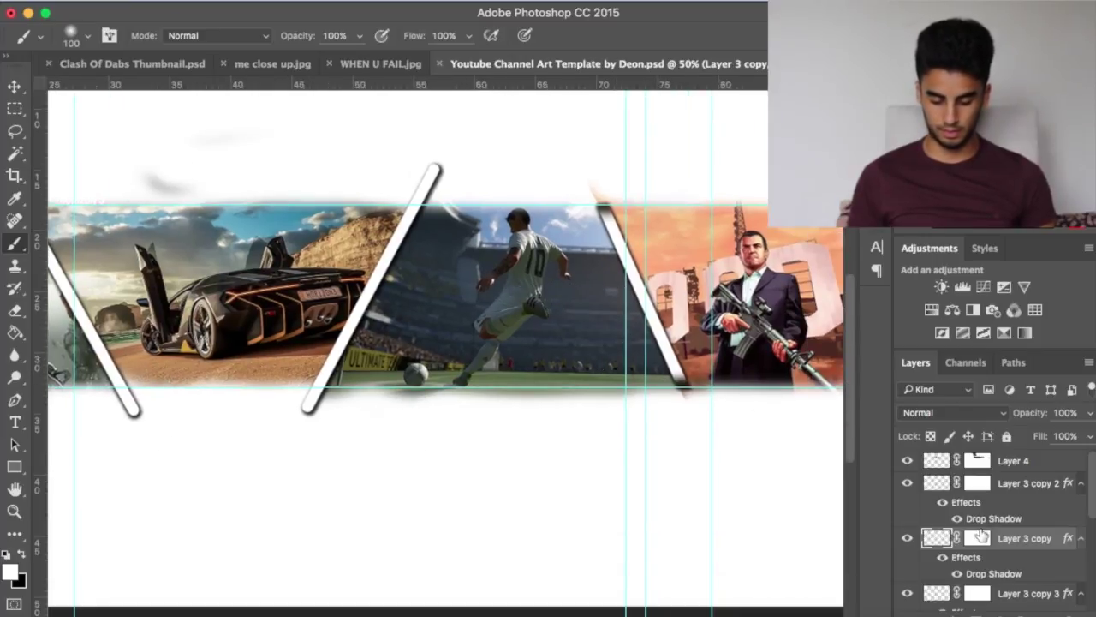
{"action": "left_click", "coordinate": [976, 538]}
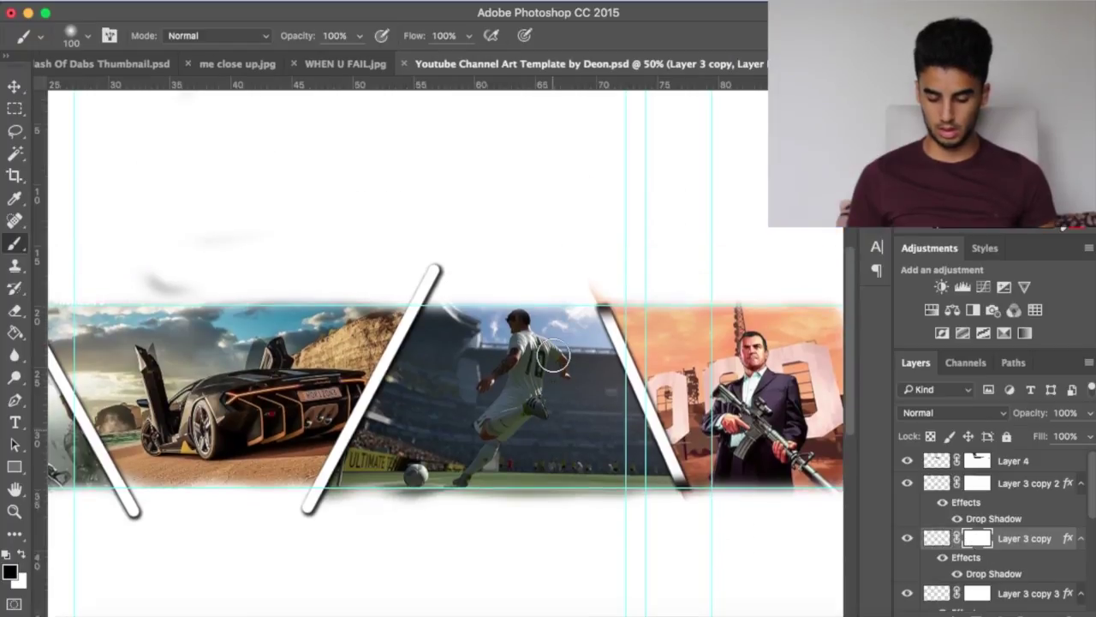
{"action": "scroll", "coordinate": [554, 355], "scroll_direction": "up", "scroll_amount": 4}
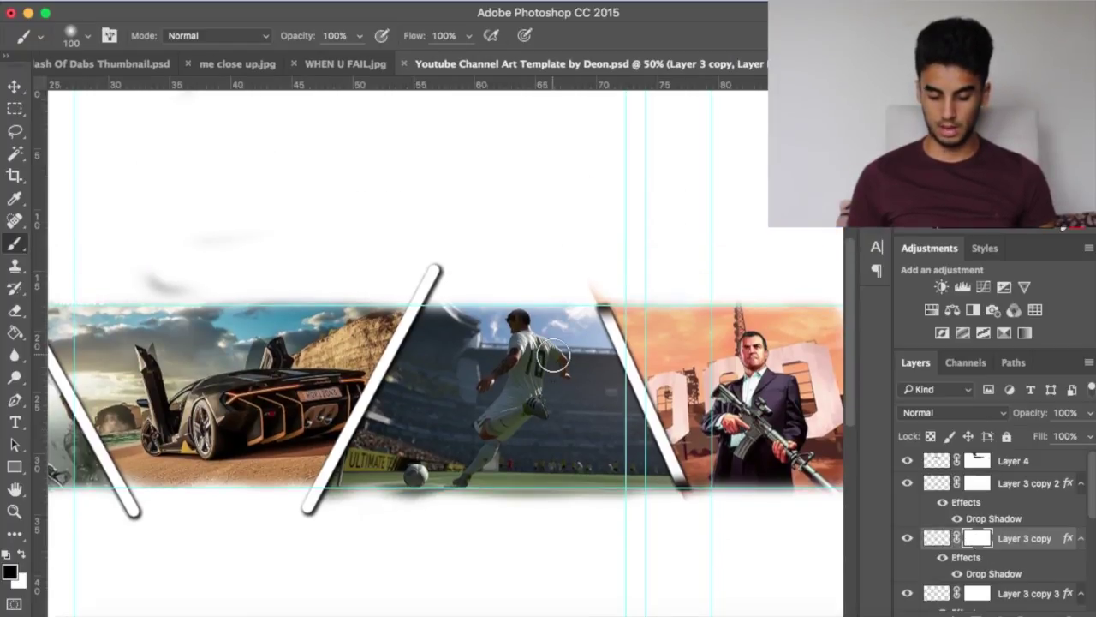
{"action": "scroll", "coordinate": [554, 355], "scroll_direction": "left", "scroll_amount": 7}
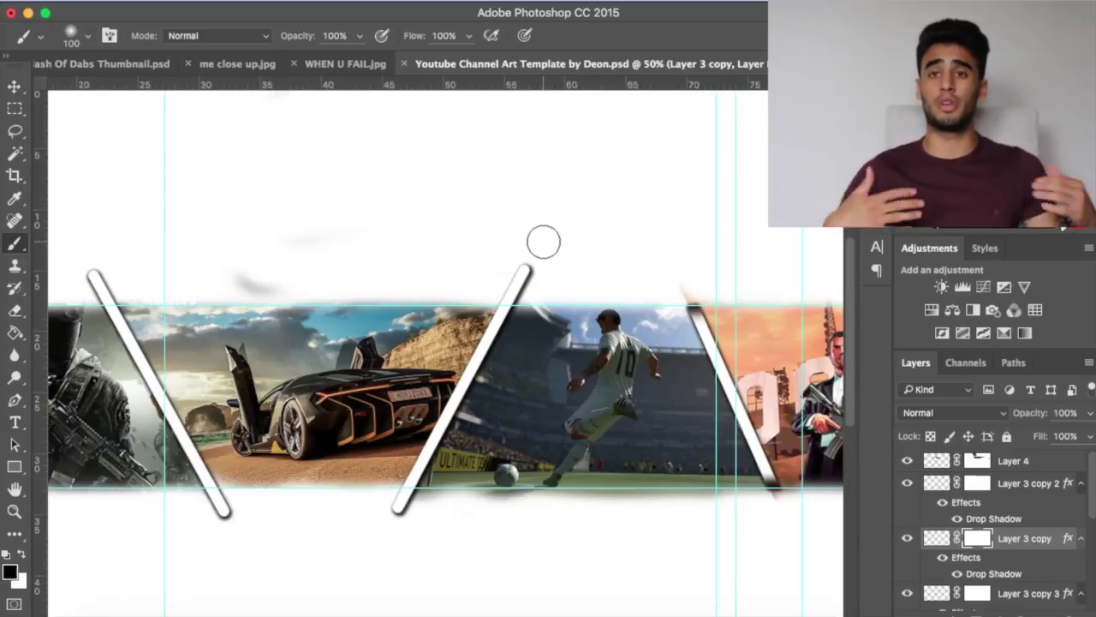
{"action": "mouse_move", "coordinate": [501, 262]}
{"action": "left_mouse_down"}
{"action": "mouse_move", "coordinate": [541, 260]}
{"action": "mouse_move", "coordinate": [463, 263]}
{"action": "mouse_move", "coordinate": [555, 279]}
{"action": "left_mouse_up"}
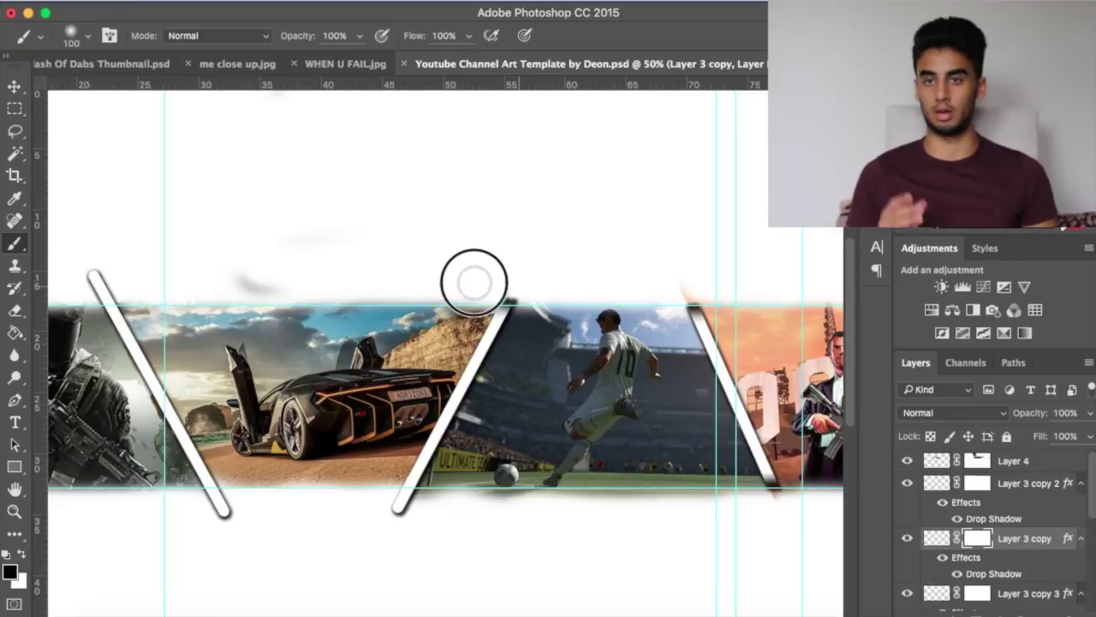
{"action": "left_click_drag", "start_coordinate": [474, 282], "coordinate": [541, 292]}
{"action": "mouse_move", "coordinate": [389, 519]}
{"action": "left_mouse_down"}
{"action": "mouse_move", "coordinate": [408, 509]}
{"action": "mouse_move", "coordinate": [396, 503]}
{"action": "left_mouse_up"}
Mask out both ends of the leftmost divider line, Layer 3 copy 3, beyond the horizontal guides.
{"action": "scroll", "coordinate": [386, 577], "scroll_direction": "left", "scroll_amount": 10}
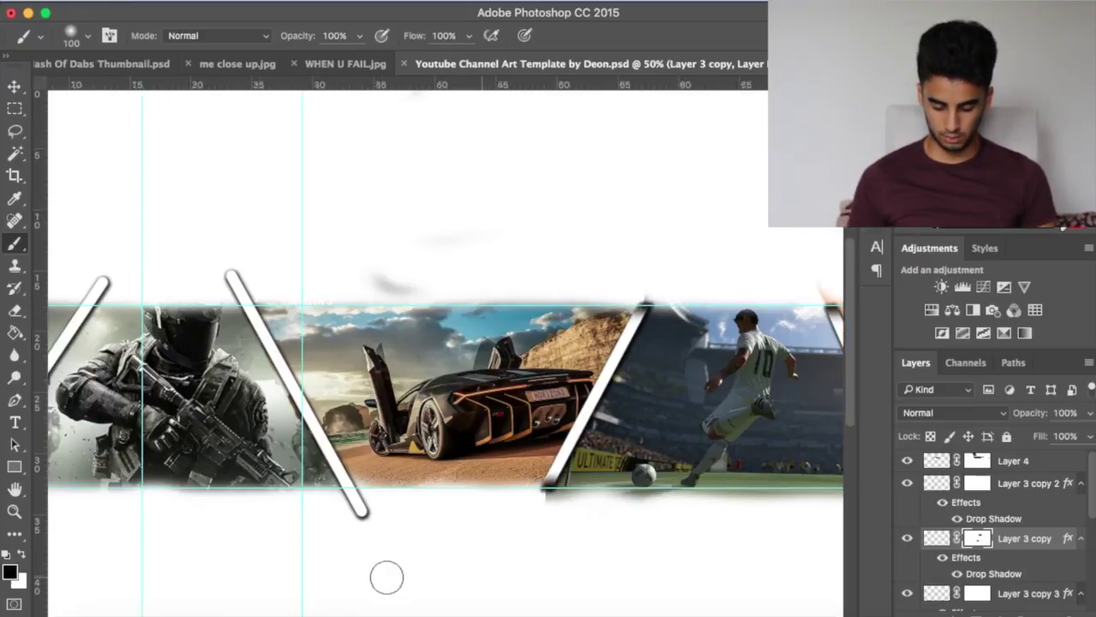
{"action": "scroll", "coordinate": [386, 577], "scroll_direction": "left", "scroll_amount": 9}
{"action": "left_click", "coordinate": [978, 593]}
{"action": "left_click_drag", "start_coordinate": [272, 283], "coordinate": [243, 301]}
{"action": "left_click_drag", "start_coordinate": [129, 502], "coordinate": [113, 485]}
Mask out both ends of the line between Call of Duty and Forza, Layer 3 copy 2, beyond the guides.
{"action": "scroll", "coordinate": [553, 607], "scroll_direction": "right", "scroll_amount": 6}
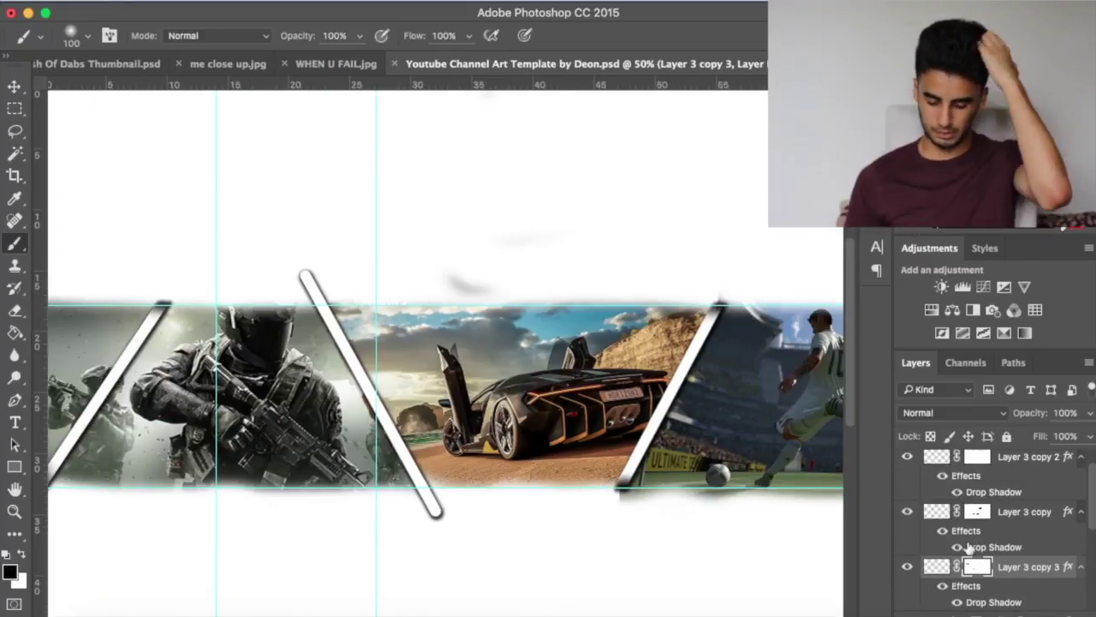
{"action": "scroll", "coordinate": [968, 548], "scroll_direction": "down", "scroll_amount": 2}
{"action": "left_click", "coordinate": [977, 584]}
{"action": "scroll", "coordinate": [1003, 562], "scroll_direction": "up", "scroll_amount": 2}
{"action": "left_click", "coordinate": [977, 460]}
{"action": "left_click_drag", "start_coordinate": [414, 516], "coordinate": [448, 505]}
{"action": "mouse_move", "coordinate": [319, 272]}
{"action": "left_mouse_down"}
{"action": "mouse_move", "coordinate": [297, 288]}
{"action": "mouse_move", "coordinate": [313, 292]}
{"action": "left_mouse_up"}
Paint black on the GTA 5 layer mask to hide the orange remnant above the upper guide beside the divider line.
{"action": "key", "text": "super+minus"}
{"action": "key", "text": "super+minus"}
{"action": "key", "text": "super+equal"}
{"action": "key", "text": "super+equal"}
{"action": "scroll", "coordinate": [577, 377], "scroll_direction": "right", "scroll_amount": 8}
{"action": "scroll", "coordinate": [1018, 511], "scroll_direction": "up", "scroll_amount": 1}
{"action": "scroll", "coordinate": [1019, 511], "scroll_direction": "down", "scroll_amount": 5}
{"action": "left_click", "coordinate": [977, 488]}
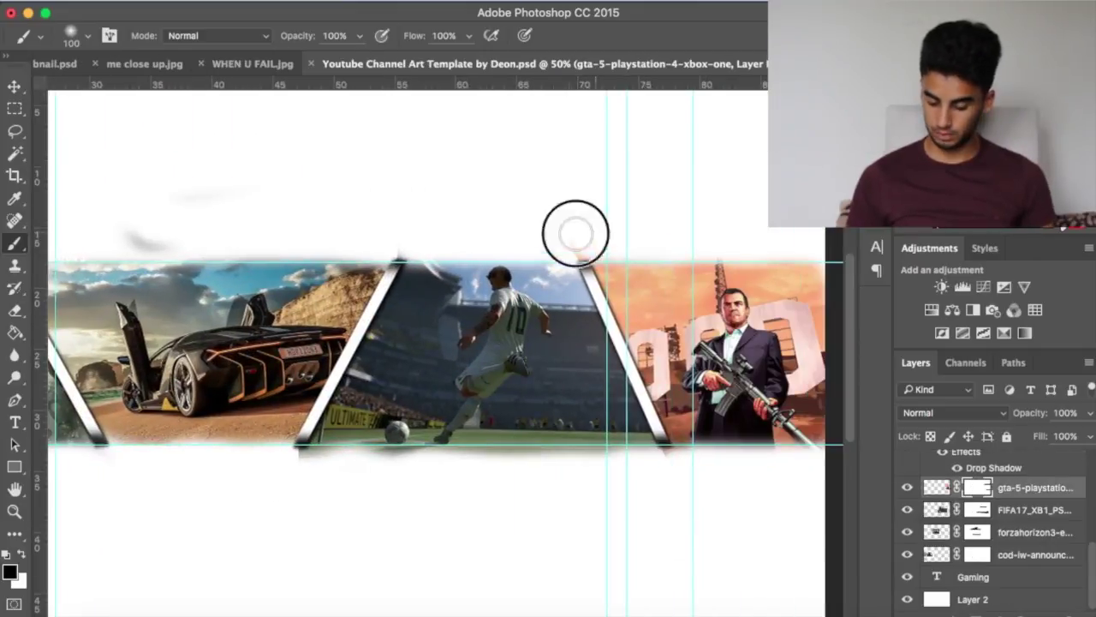
{"action": "key", "text": "alt+bracketleft"}
{"action": "key", "text": "alt+bracketright"}
Use the FIFA, Forza and Call of Duty layer masks to hide leftover image edges below the lower horizontal guide.
{"action": "left_click", "coordinate": [979, 514]}
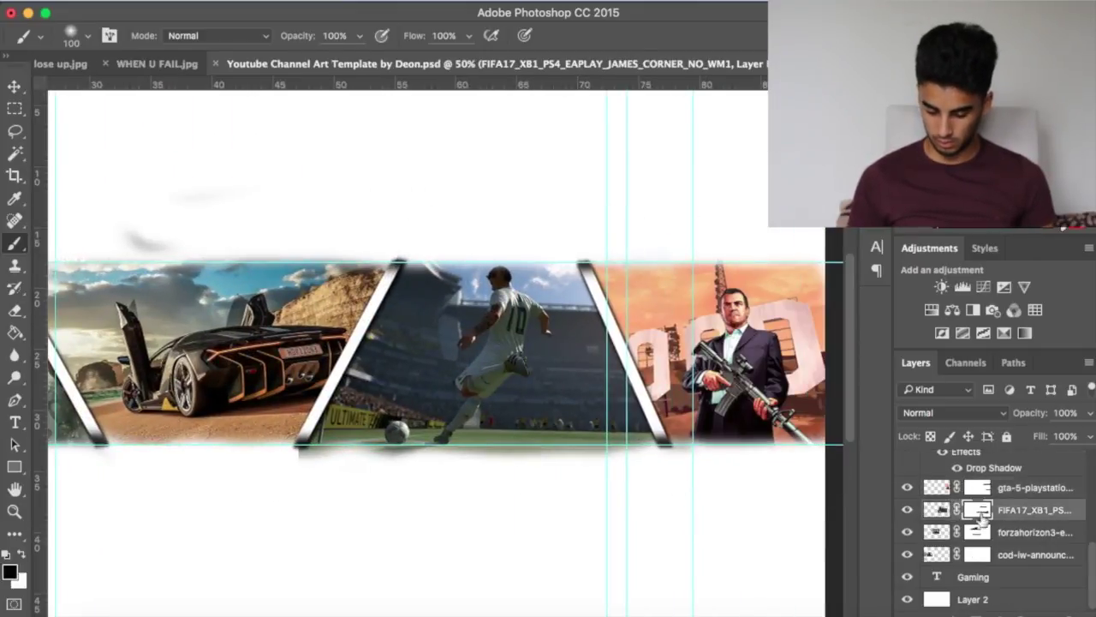
{"action": "scroll", "coordinate": [690, 483], "scroll_direction": "left", "scroll_amount": 8}
{"action": "key", "text": "alt+bracketleft"}
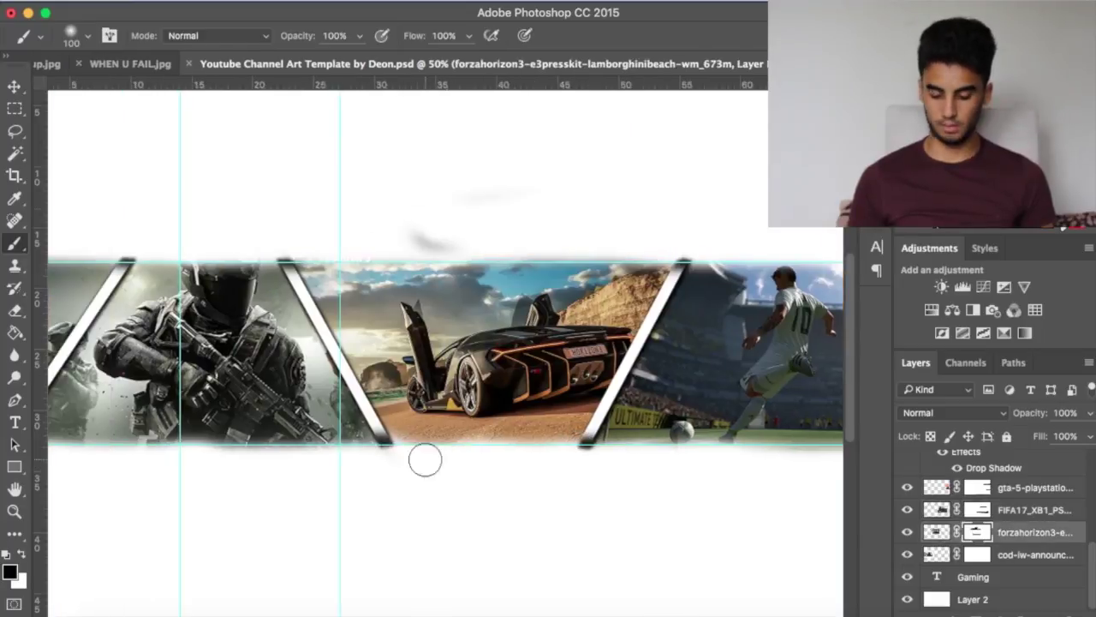
{"action": "left_click", "coordinate": [977, 556]}
{"action": "scroll", "coordinate": [543, 516], "scroll_direction": "left", "scroll_amount": 5}
{"action": "left_click_drag", "start_coordinate": [543, 467], "coordinate": [378, 461]}
Try to paint out the grey smudges above the Forza image on the existing image layers and the white background, Layer 2.
{"action": "left_click", "coordinate": [318, 234]}
{"action": "scroll", "coordinate": [342, 223], "scroll_direction": "right", "scroll_amount": 8}
{"action": "left_click", "coordinate": [343, 208]}
{"action": "key", "text": "alt+bracketleft"}
{"action": "key", "text": "alt+bracketleft"}
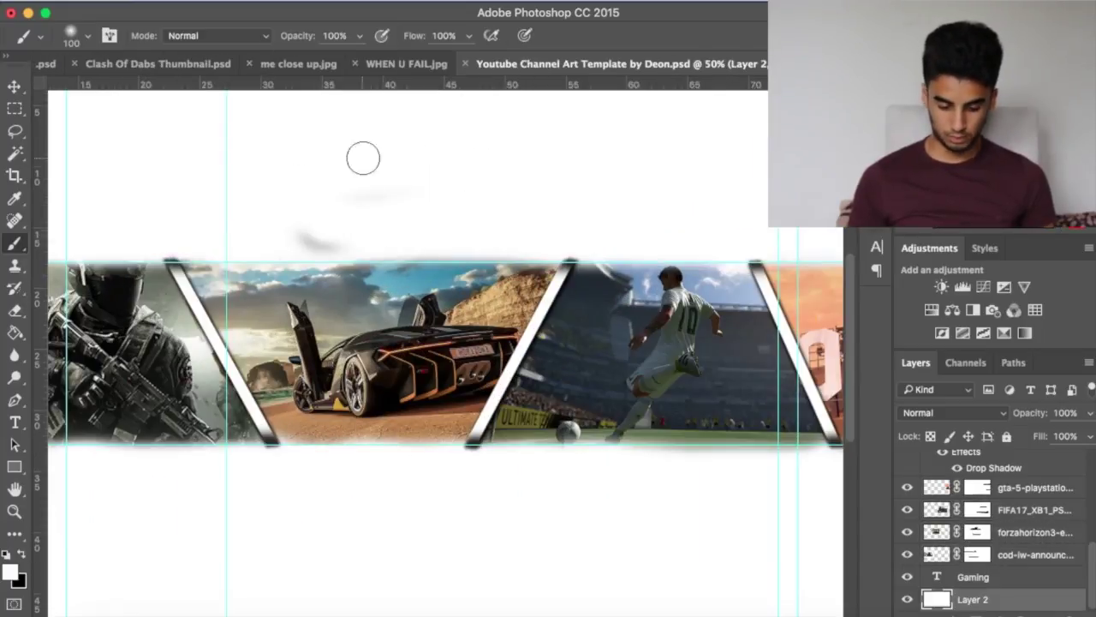
{"action": "left_click", "coordinate": [948, 489]}
{"action": "left_click", "coordinate": [942, 511]}
{"action": "left_click", "coordinate": [939, 533]}
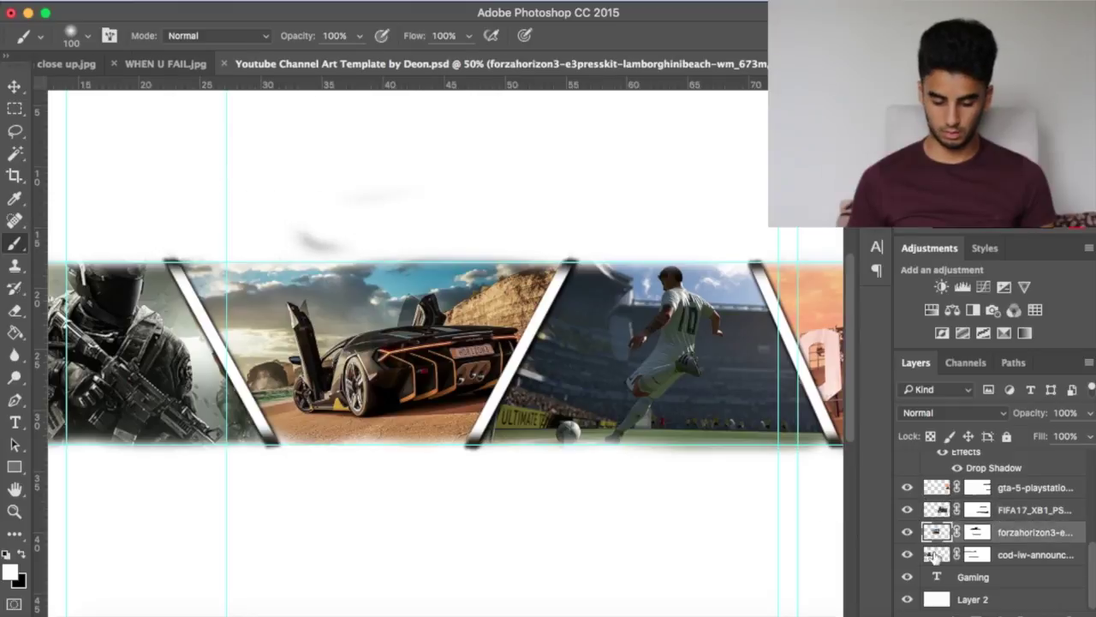
{"action": "left_click", "coordinate": [935, 554]}
{"action": "scroll", "coordinate": [934, 554], "scroll_direction": "up", "scroll_amount": 8}
{"action": "left_click", "coordinate": [15, 310]}
{"action": "key", "text": "alt+bracketleft"}
{"action": "key", "text": "b"}
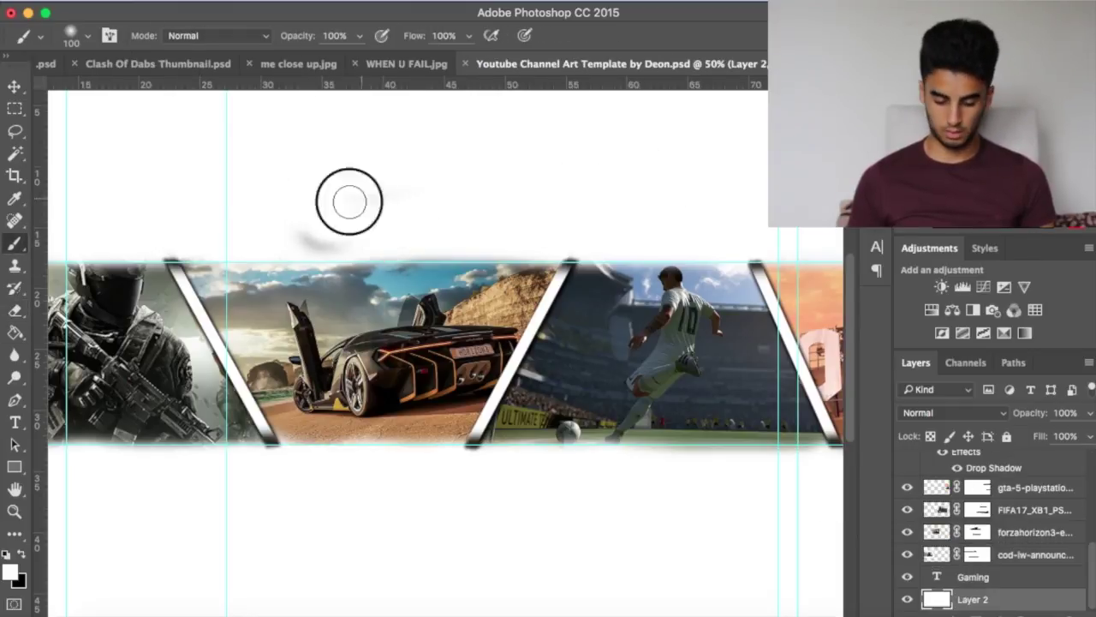
Add a new layer at the top of the stack and paint white over the stray smudges outside the image band.
{"action": "key", "text": "super+shift+alt+n"}
{"action": "mouse_move", "coordinate": [976, 600]}
{"action": "left_mouse_down"}
{"action": "mouse_move", "coordinate": [957, 421]}
{"action": "mouse_move", "coordinate": [968, 454]}
{"action": "left_mouse_up"}
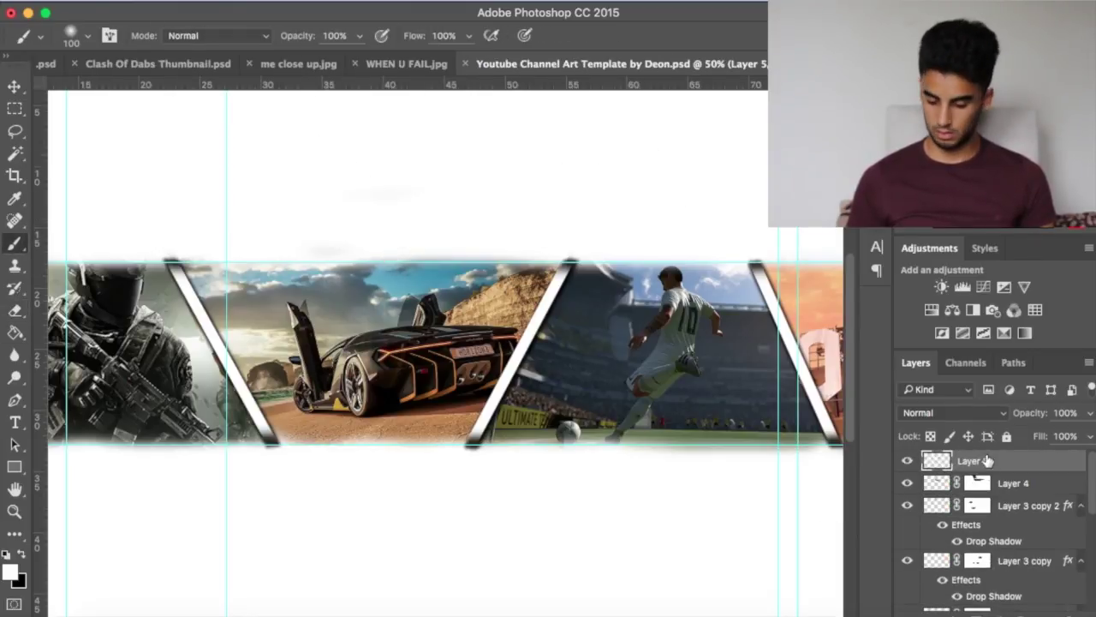
{"action": "key", "text": "super+minus"}
{"action": "key", "text": "super+plus"}
{"action": "scroll", "coordinate": [260, 463], "scroll_direction": "right", "scroll_amount": 5}
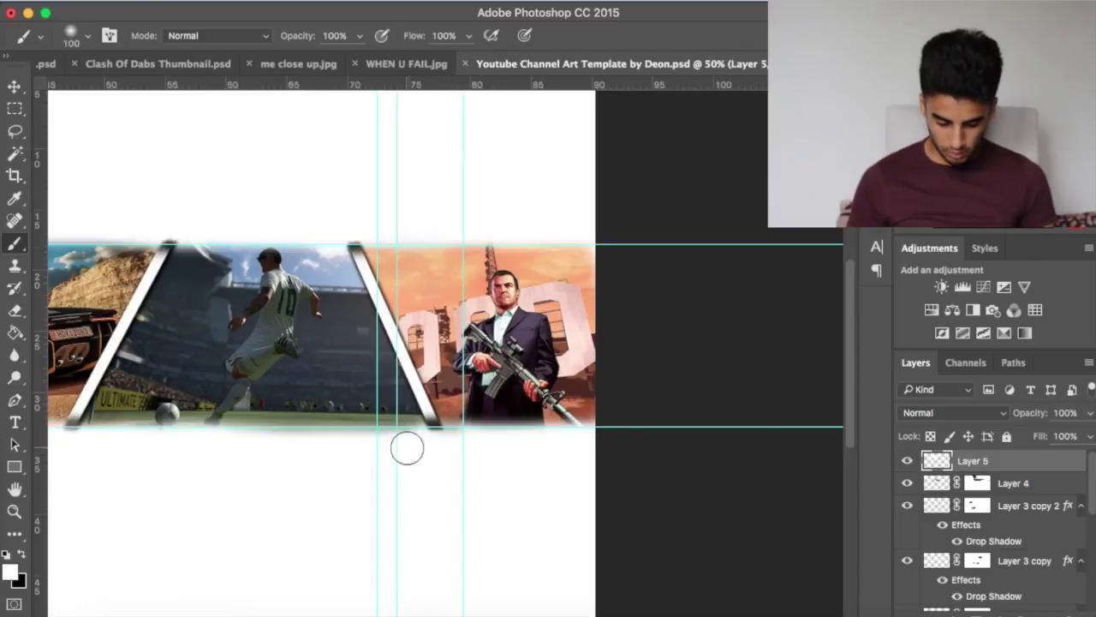
{"action": "key", "text": "super+minus"}
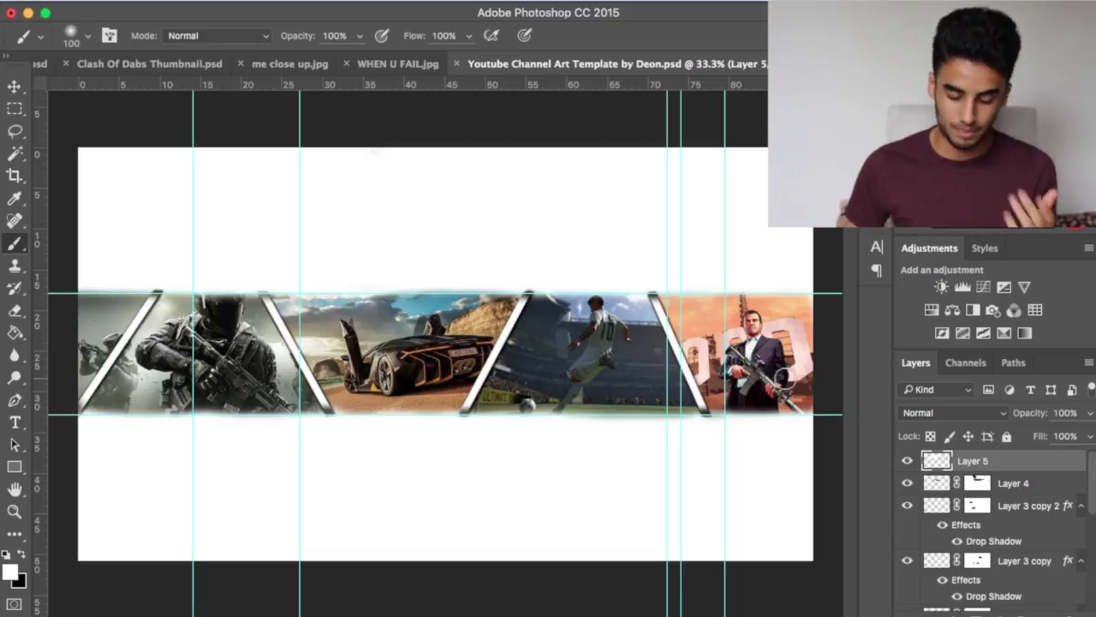
Raise the Gaming text layer above the image and divider layers and move the text closer to the band's centre.
{"action": "scroll", "coordinate": [1061, 561], "scroll_direction": "down", "scroll_amount": 5}
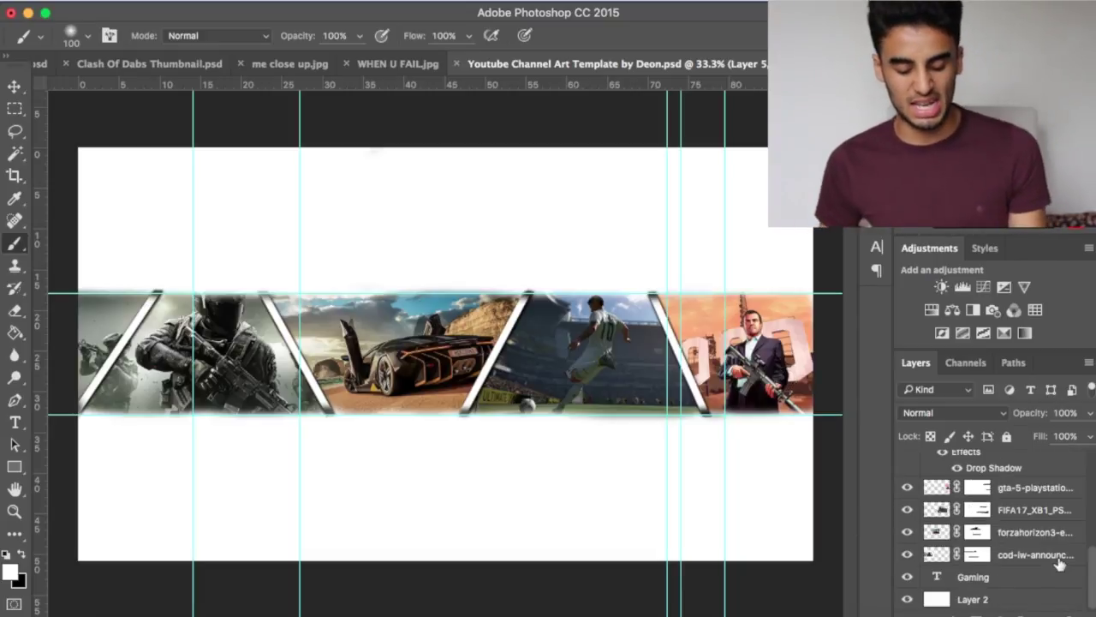
{"action": "left_click", "coordinate": [1003, 579]}
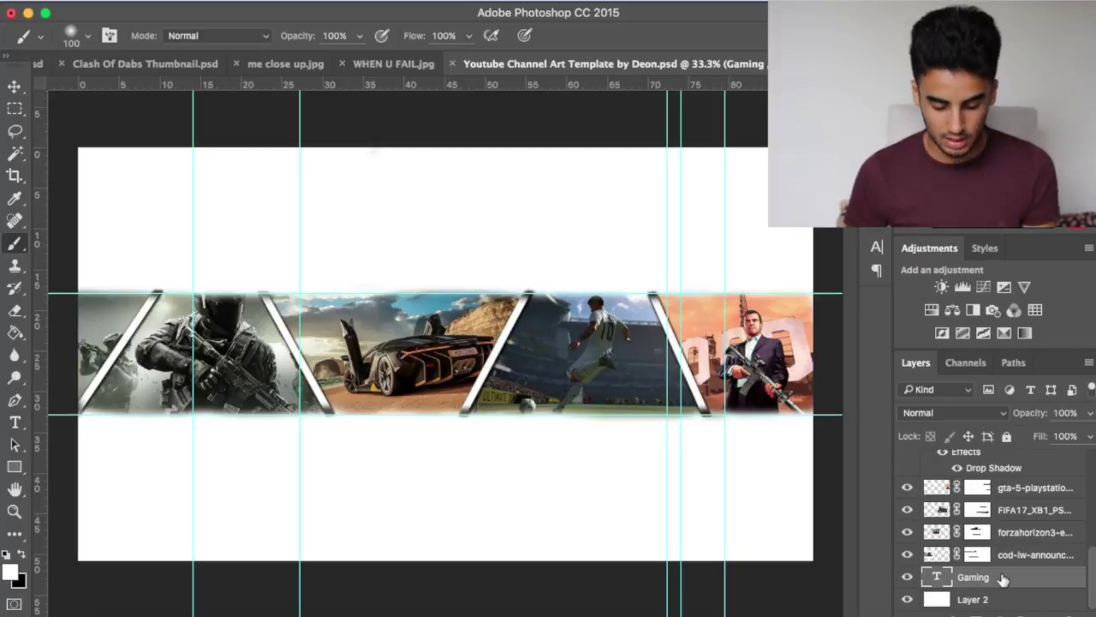
{"action": "left_click_drag", "start_coordinate": [1003, 580], "coordinate": [980, 454]}
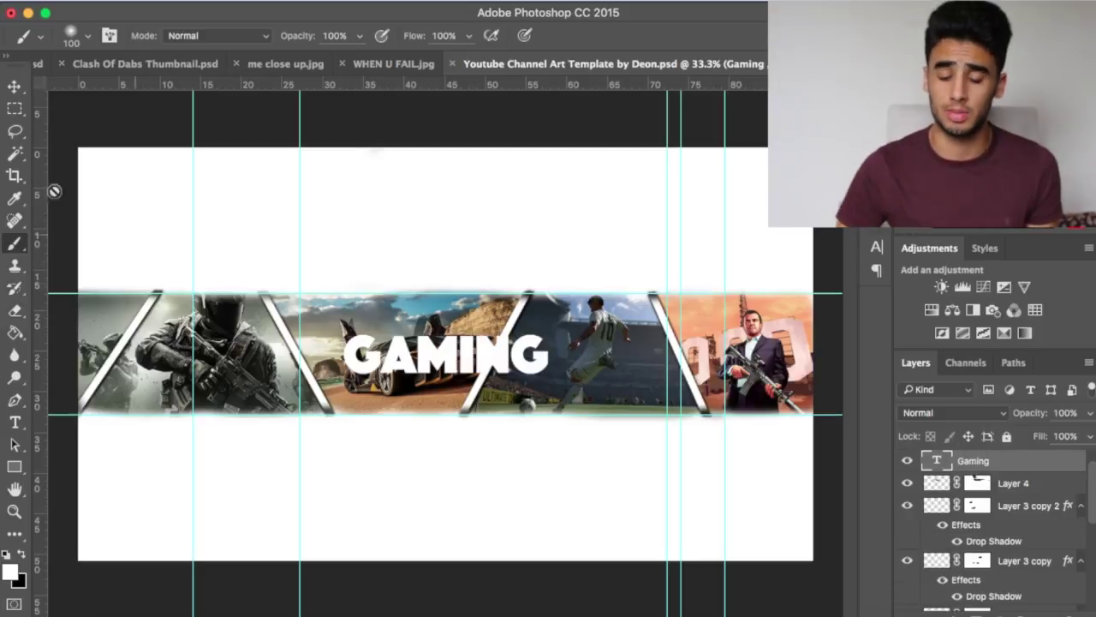
{"action": "left_click", "coordinate": [9, 89]}
{"action": "left_click_drag", "start_coordinate": [430, 347], "coordinate": [450, 349]}
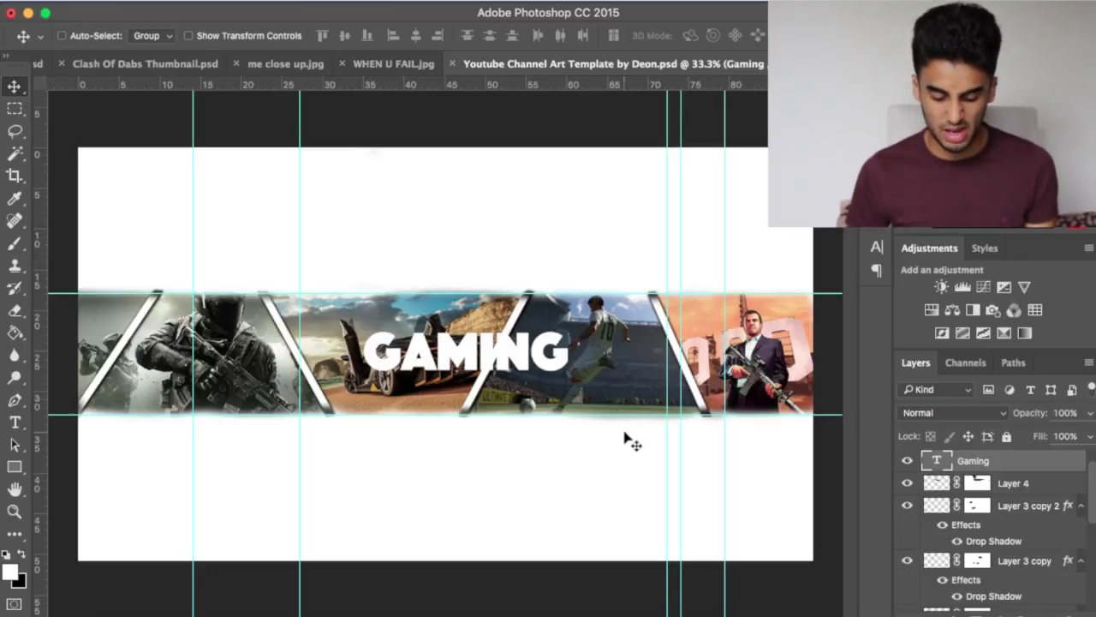
Open the Gaming text layer's blending options and enable Drop Shadow, keeping the dialog clear of the text.
{"action": "right_click", "coordinate": [949, 473]}
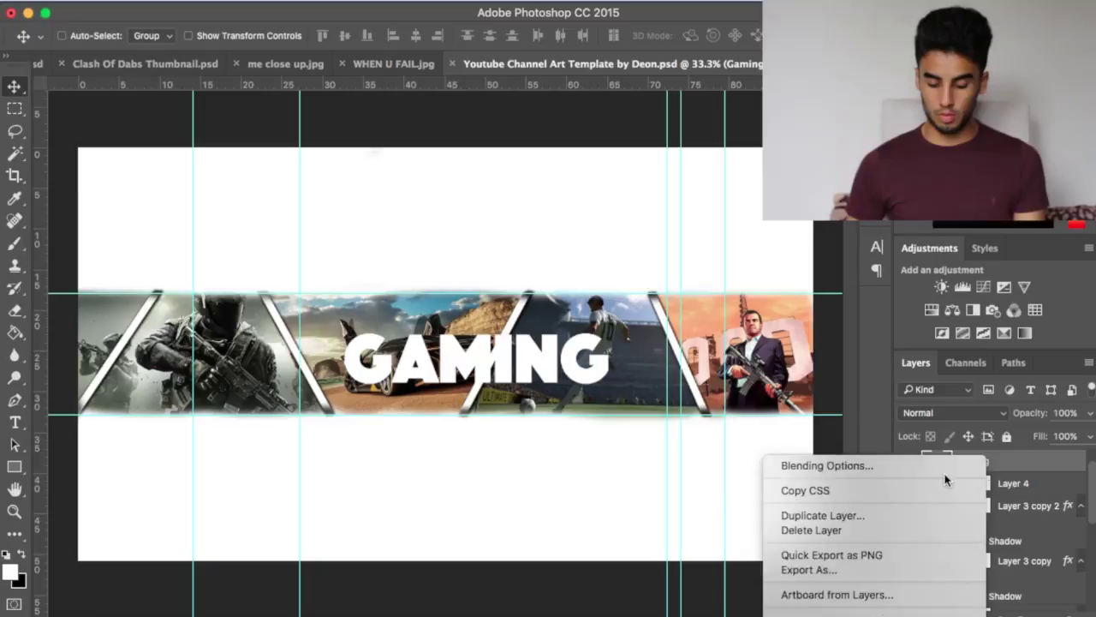
{"action": "key", "text": "Escape"}
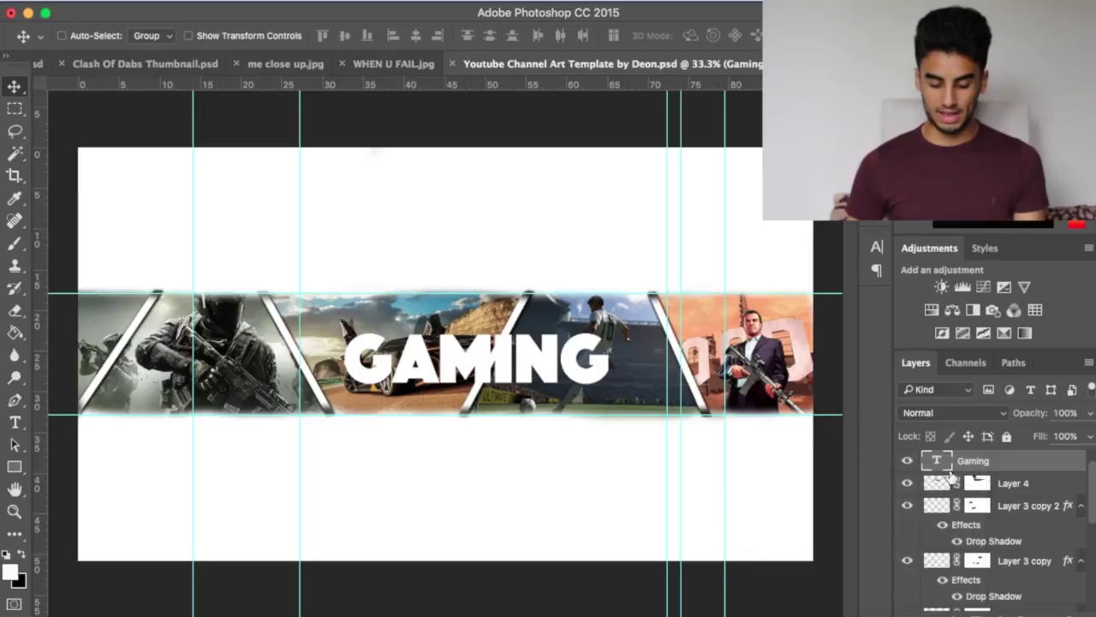
{"action": "right_click", "coordinate": [951, 475]}
{"action": "left_click", "coordinate": [930, 471]}
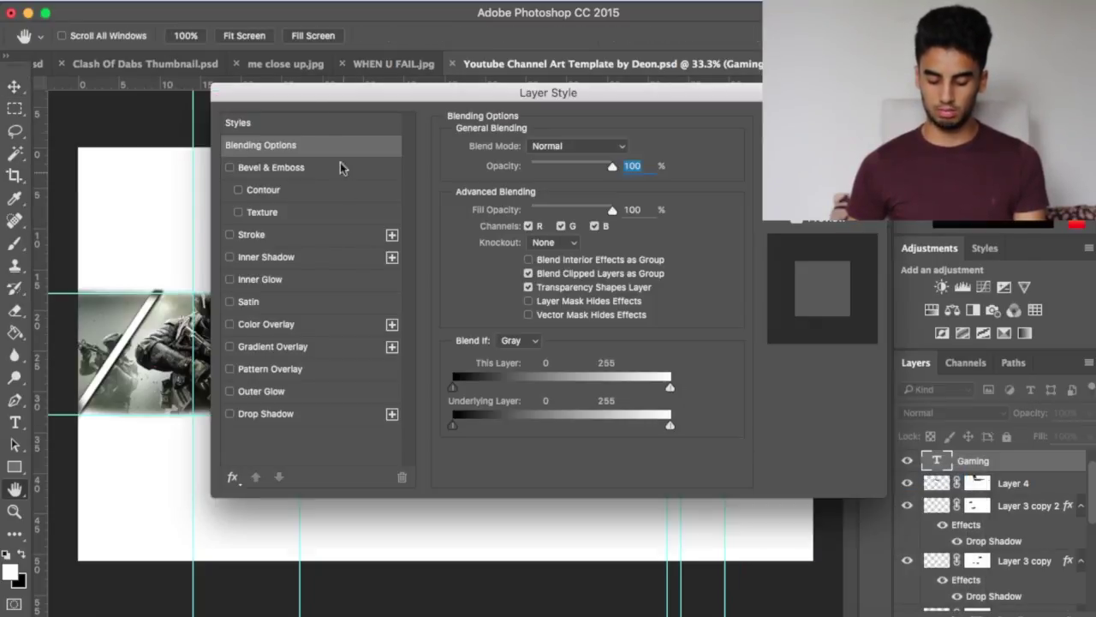
{"action": "left_click_drag", "start_coordinate": [306, 100], "coordinate": [830, 154]}
{"action": "left_click", "coordinate": [548, 419]}
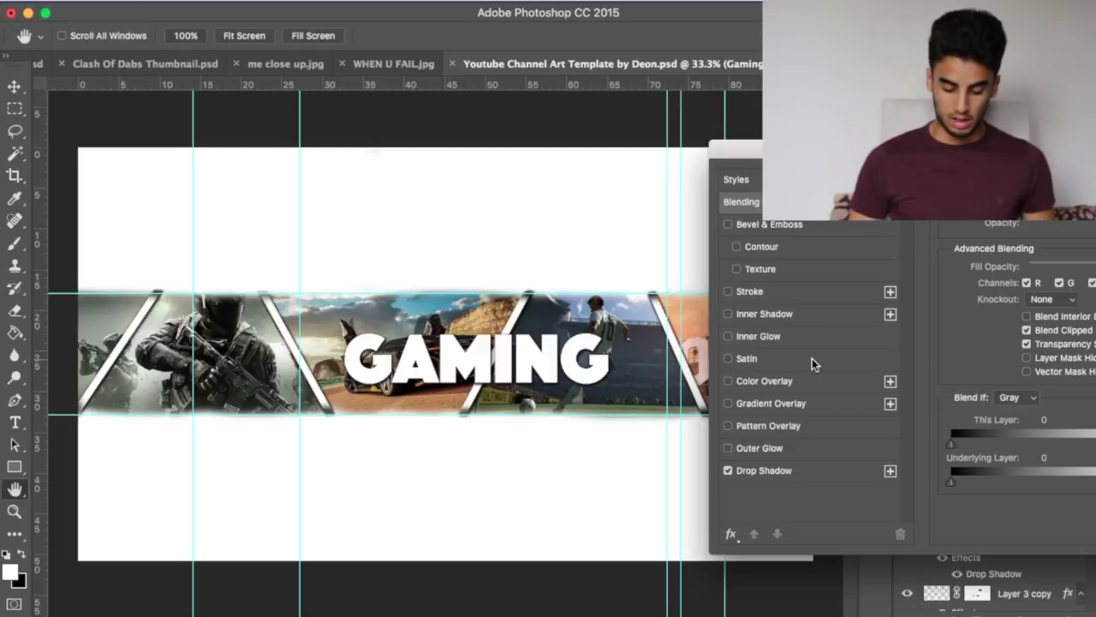
Enable Outer Glow on the Gaming text and open its settings.
{"action": "left_click", "coordinate": [730, 450]}
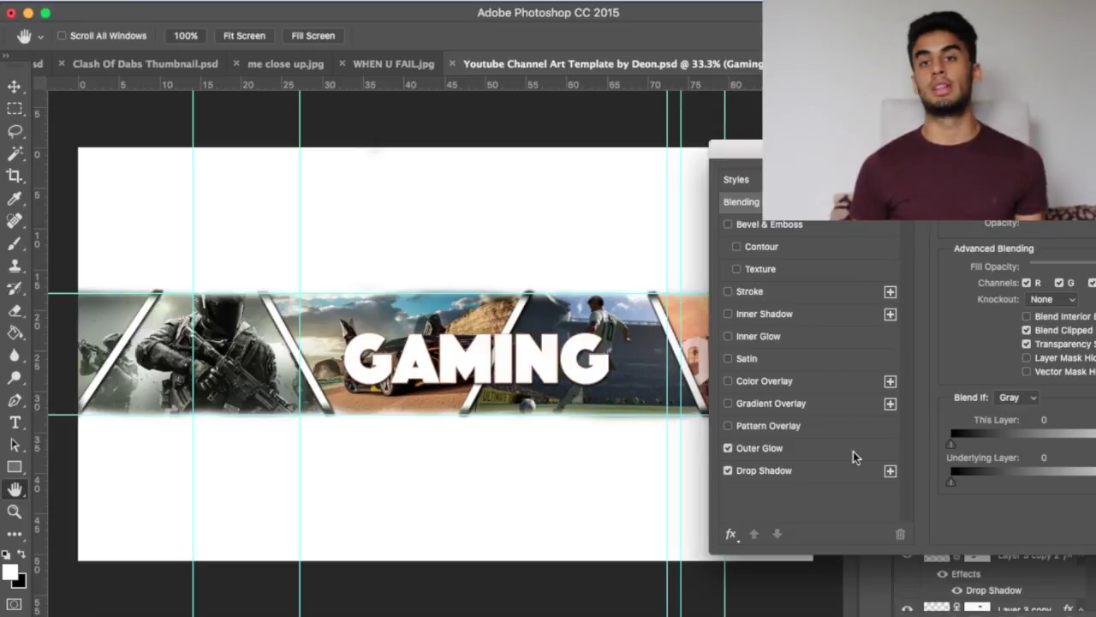
{"action": "left_click_drag", "start_coordinate": [880, 147], "coordinate": [801, 116]}
{"action": "left_click", "coordinate": [696, 417]}
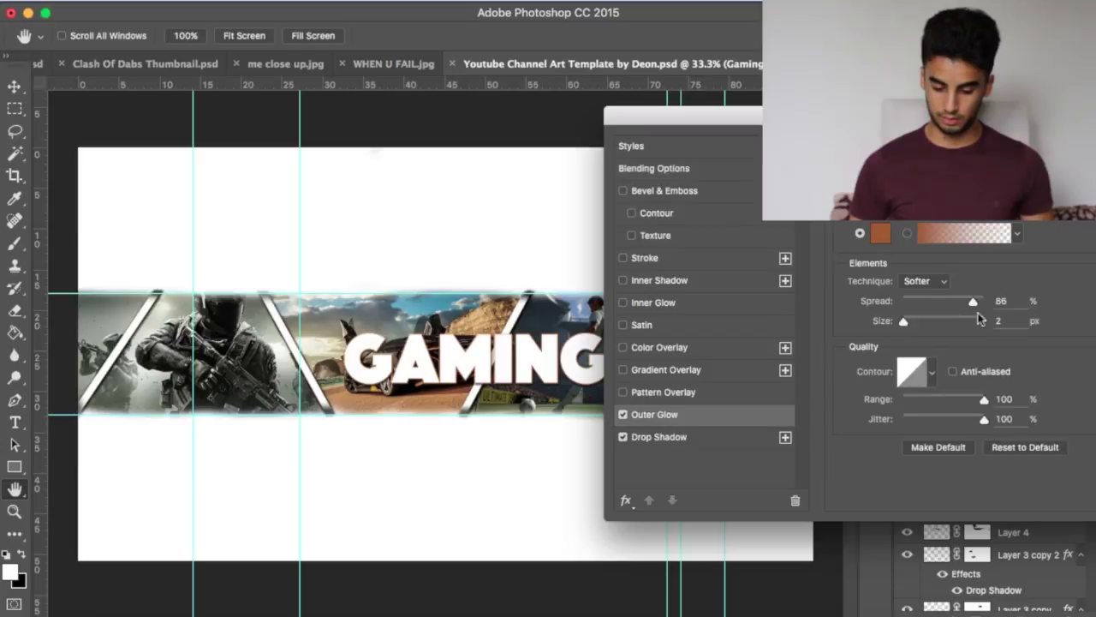
Try blue 003cff, amber ffc000 and red ff0000 as the Outer Glow colour, and settle on a green hue.
{"action": "left_click", "coordinate": [882, 232]}
{"action": "left_click", "coordinate": [833, 246]}
{"action": "left_click_drag", "start_coordinate": [872, 196], "coordinate": [871, 168]}
{"action": "left_click_drag", "start_coordinate": [834, 245], "coordinate": [852, 86]}
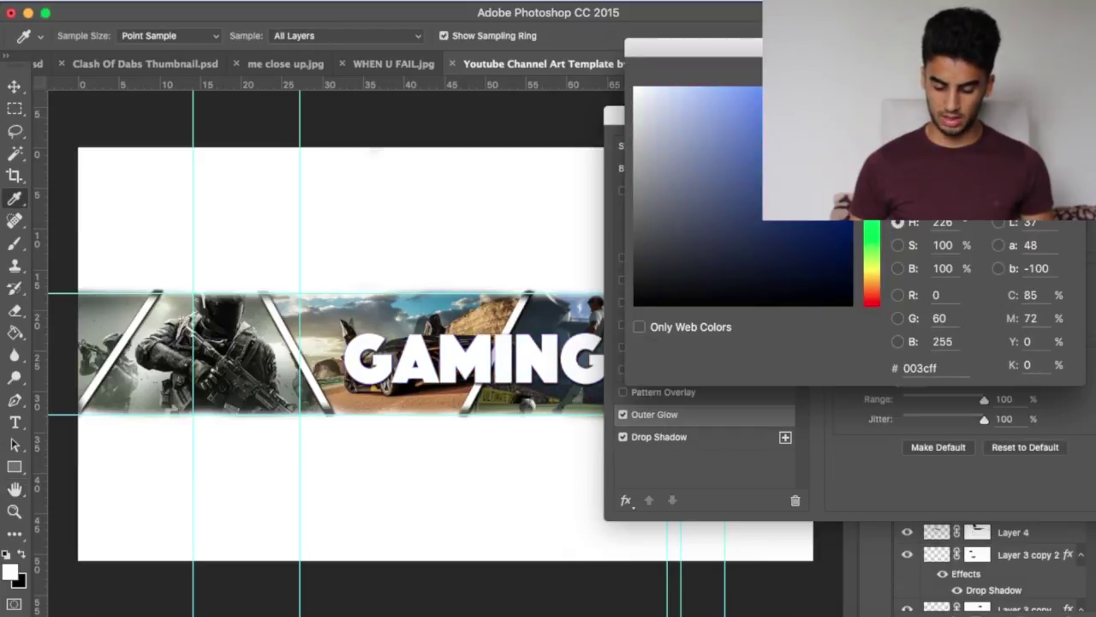
{"action": "left_click_drag", "start_coordinate": [873, 269], "coordinate": [874, 279]}
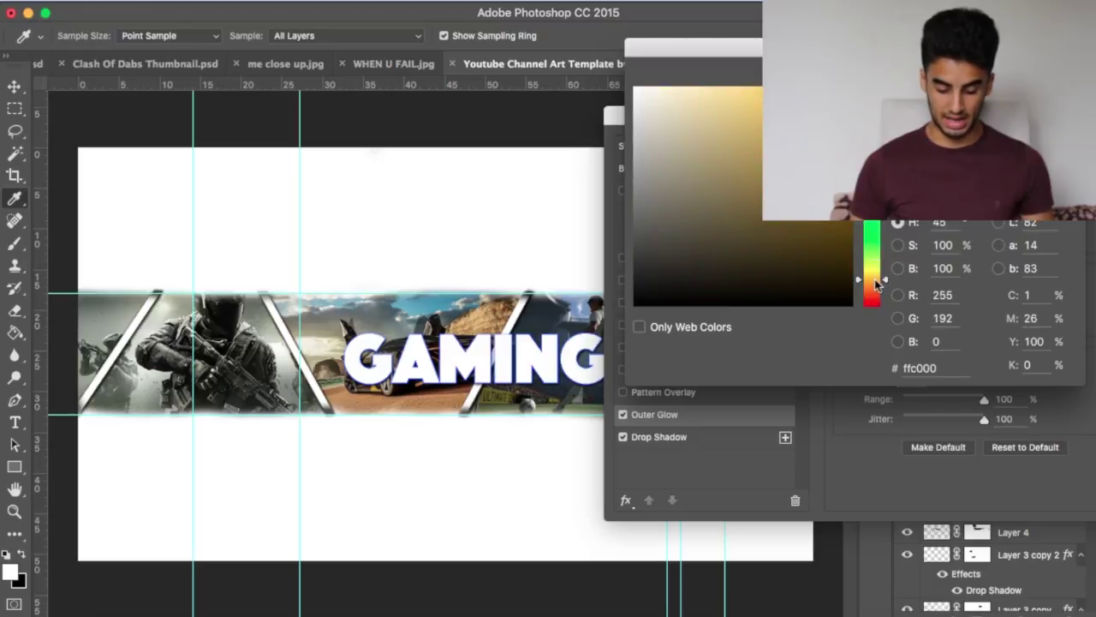
{"action": "left_click_drag", "start_coordinate": [844, 115], "coordinate": [852, 87]}
{"action": "left_click_drag", "start_coordinate": [871, 279], "coordinate": [868, 350]}
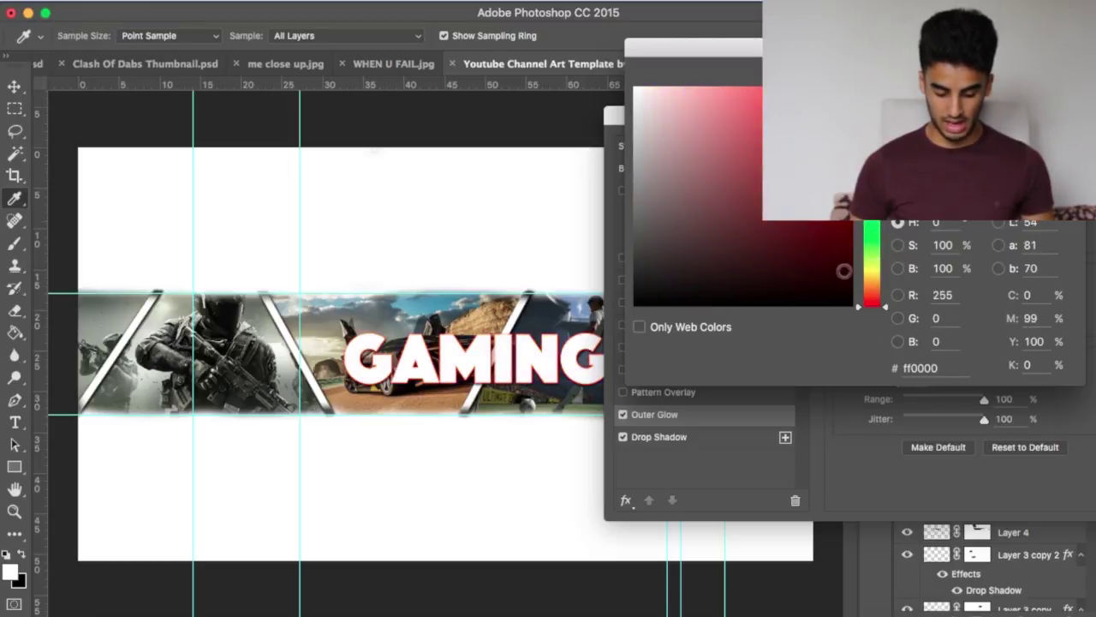
{"action": "mouse_move", "coordinate": [880, 225]}
{"action": "left_mouse_down"}
{"action": "mouse_move", "coordinate": [871, 159]}
{"action": "mouse_move", "coordinate": [871, 214]}
{"action": "left_mouse_up"}
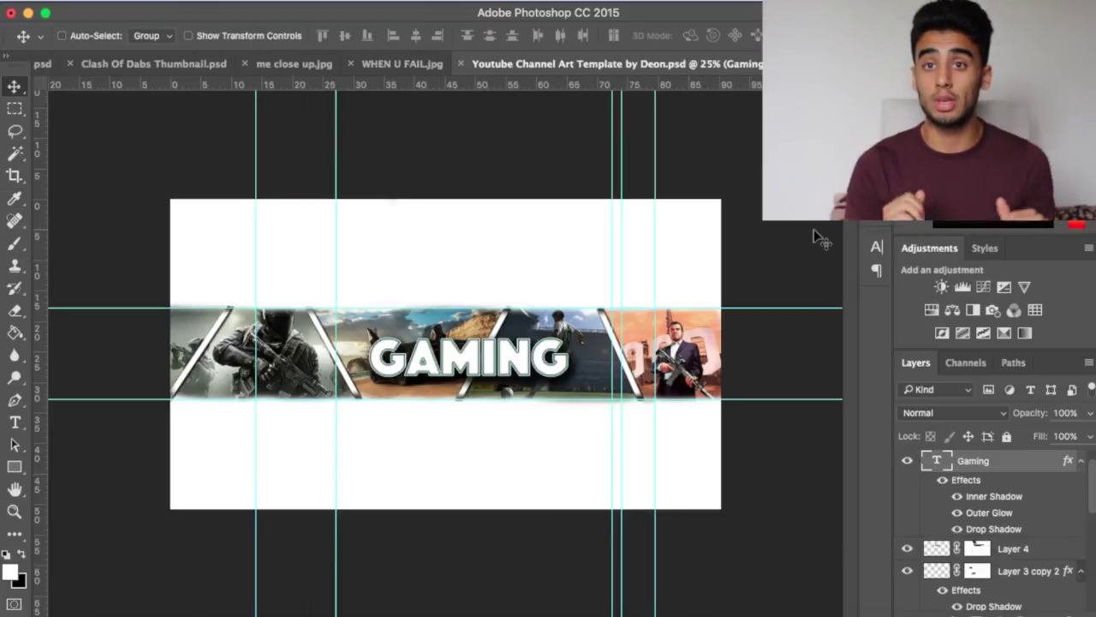